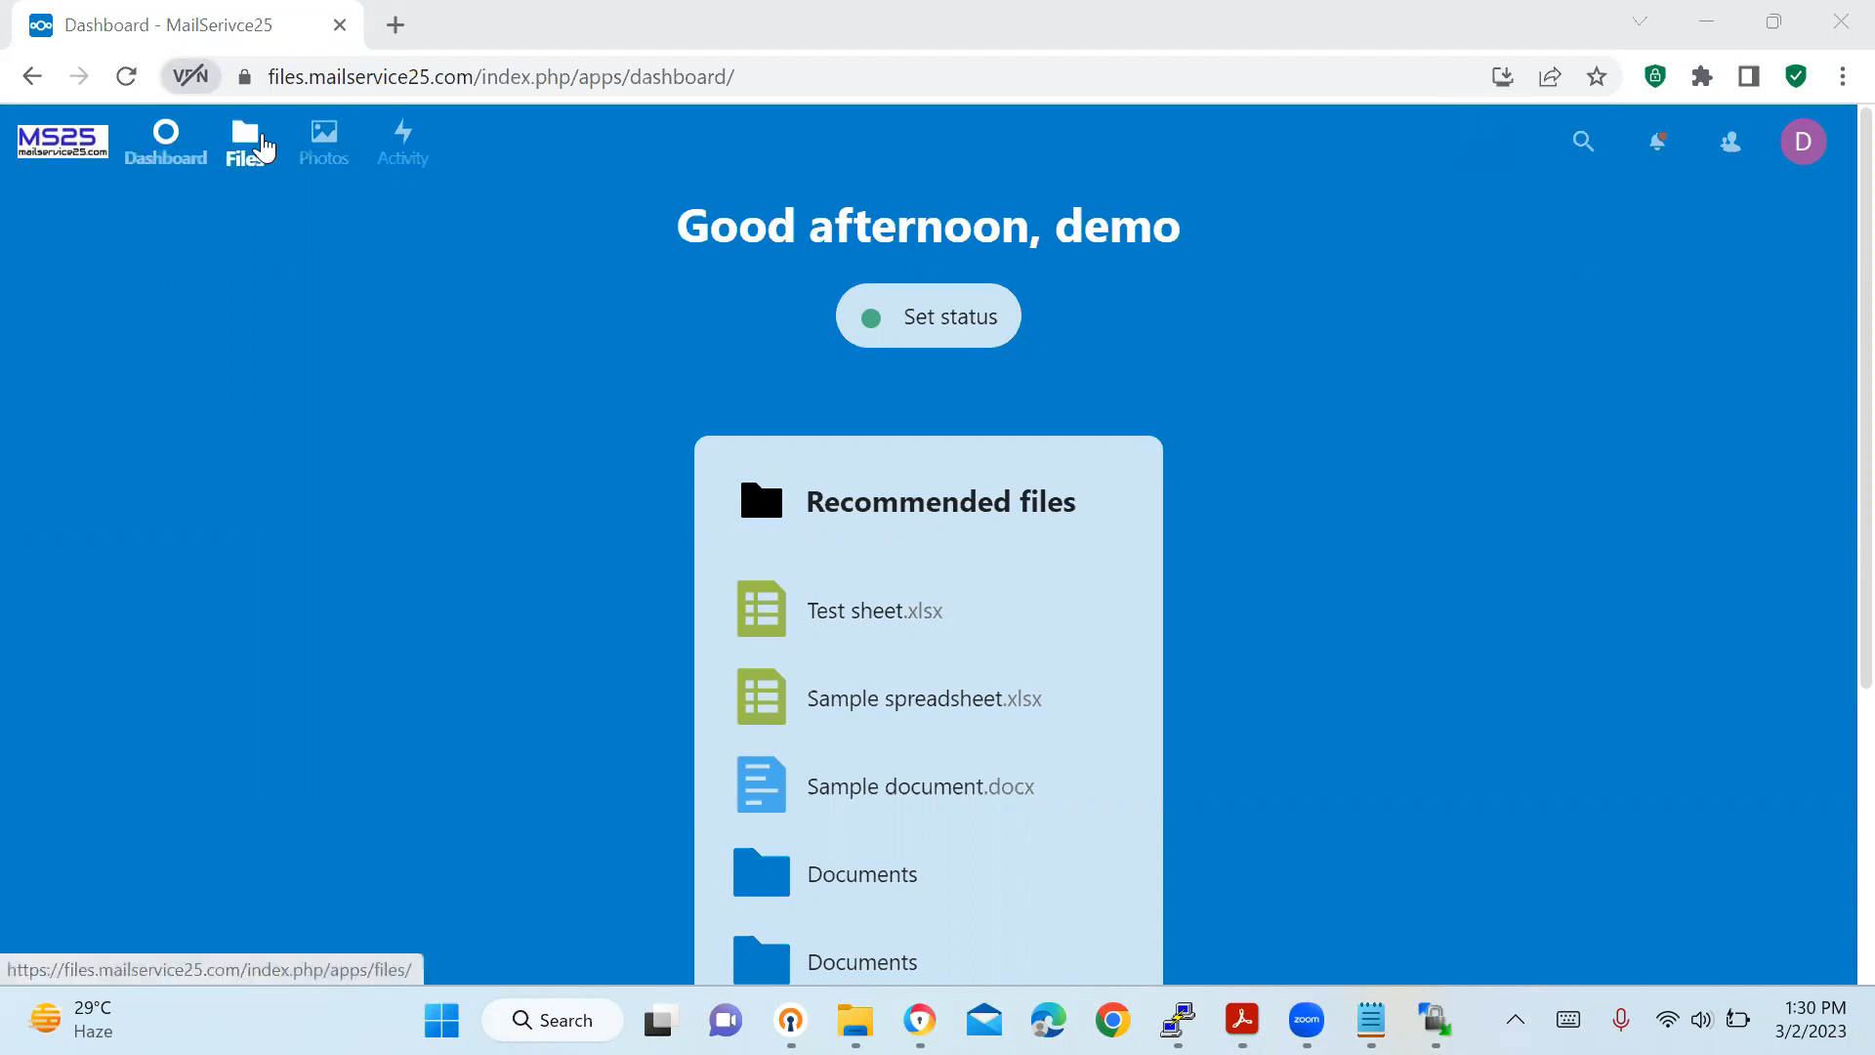
Switch from the Nextcloud dashboard to the Files app.
click(252, 141)
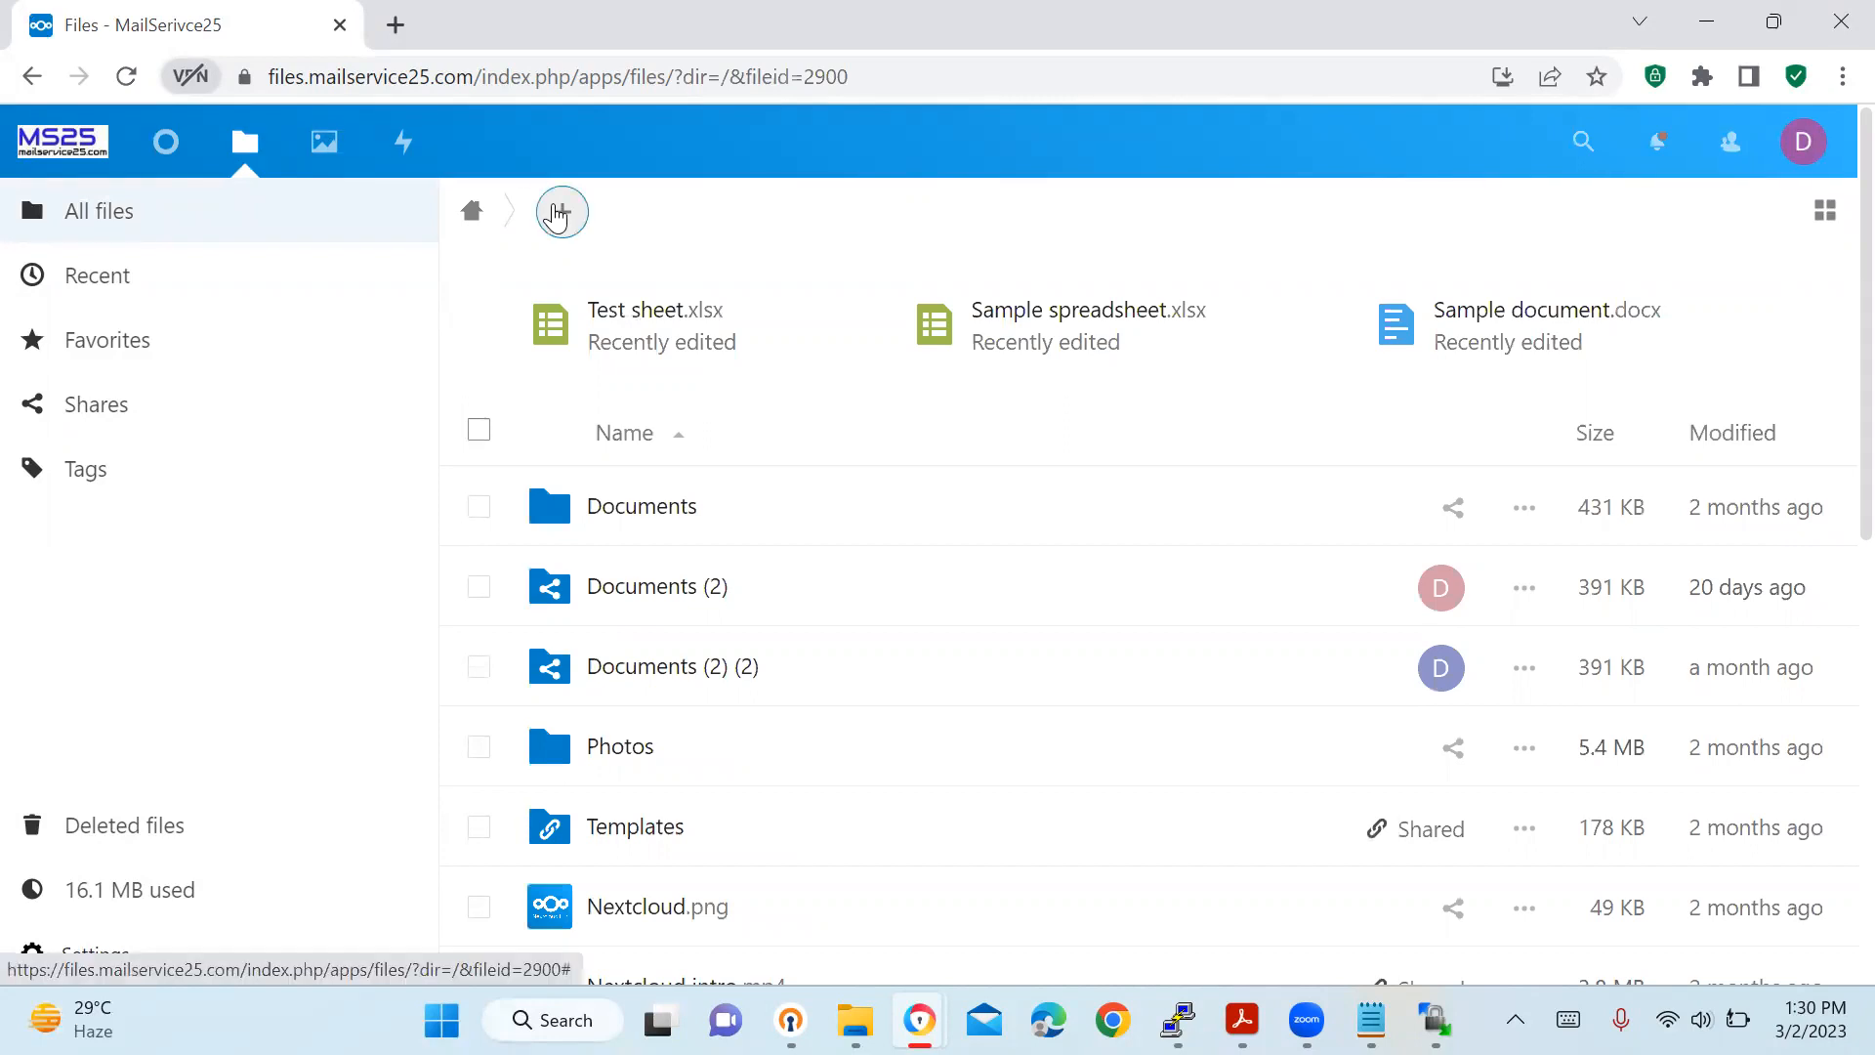
Look at the new-item options, dismiss them, and scroll through All files to find Test sheet.xlsx.
click(558, 215)
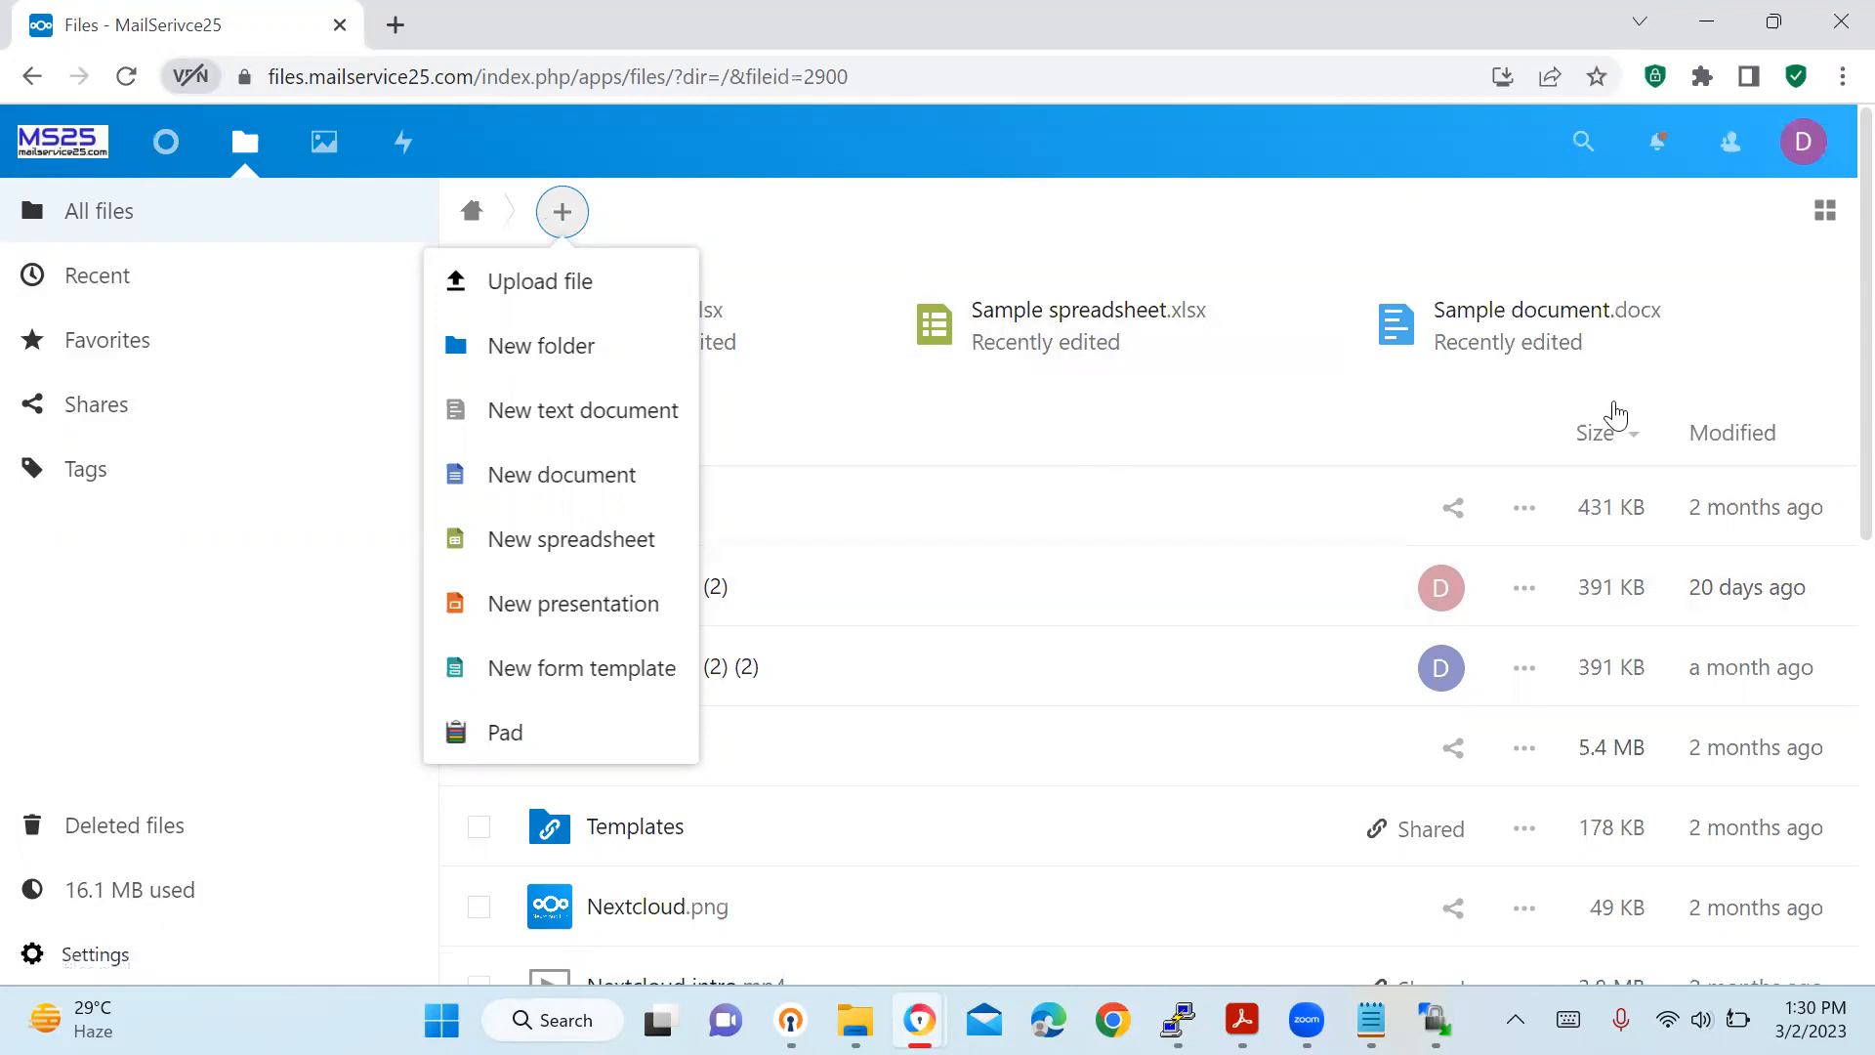
click(916, 226)
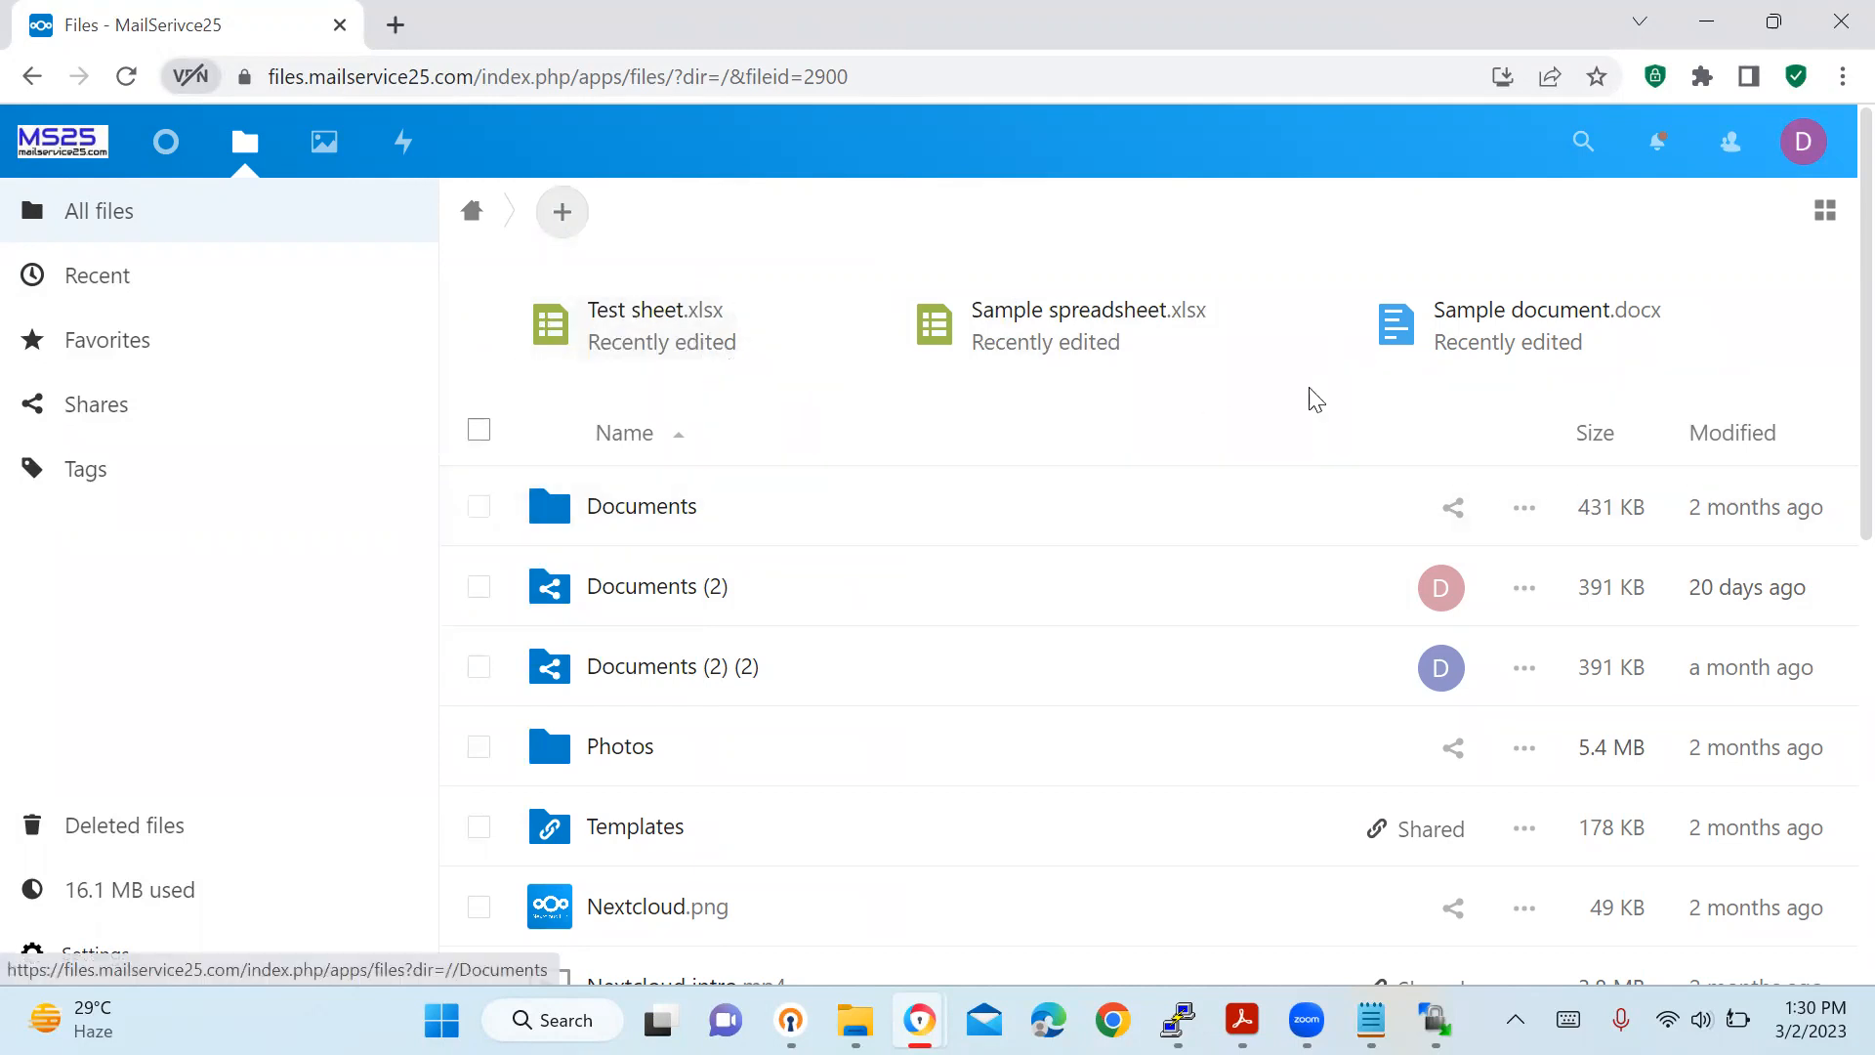
scroll(1829, 270, down, 1)
scroll(1830, 271, up, 1)
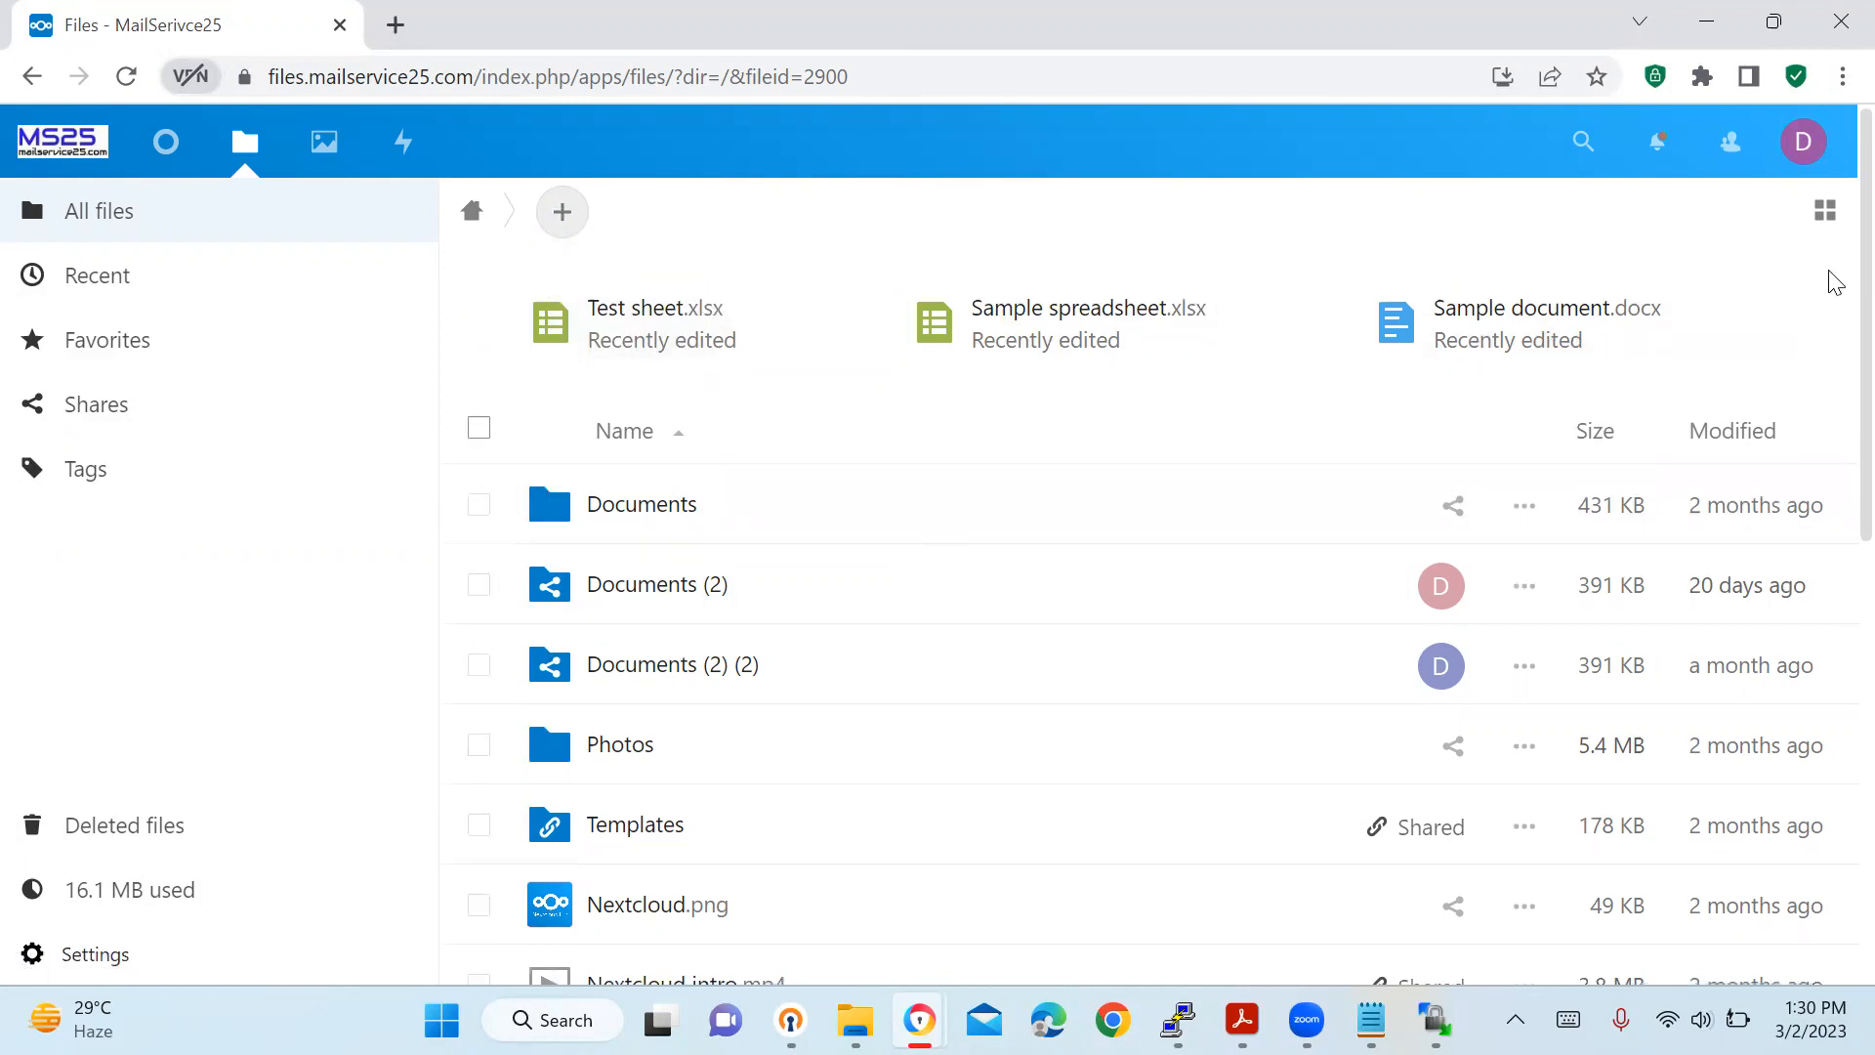
scroll(1831, 298, down, 1)
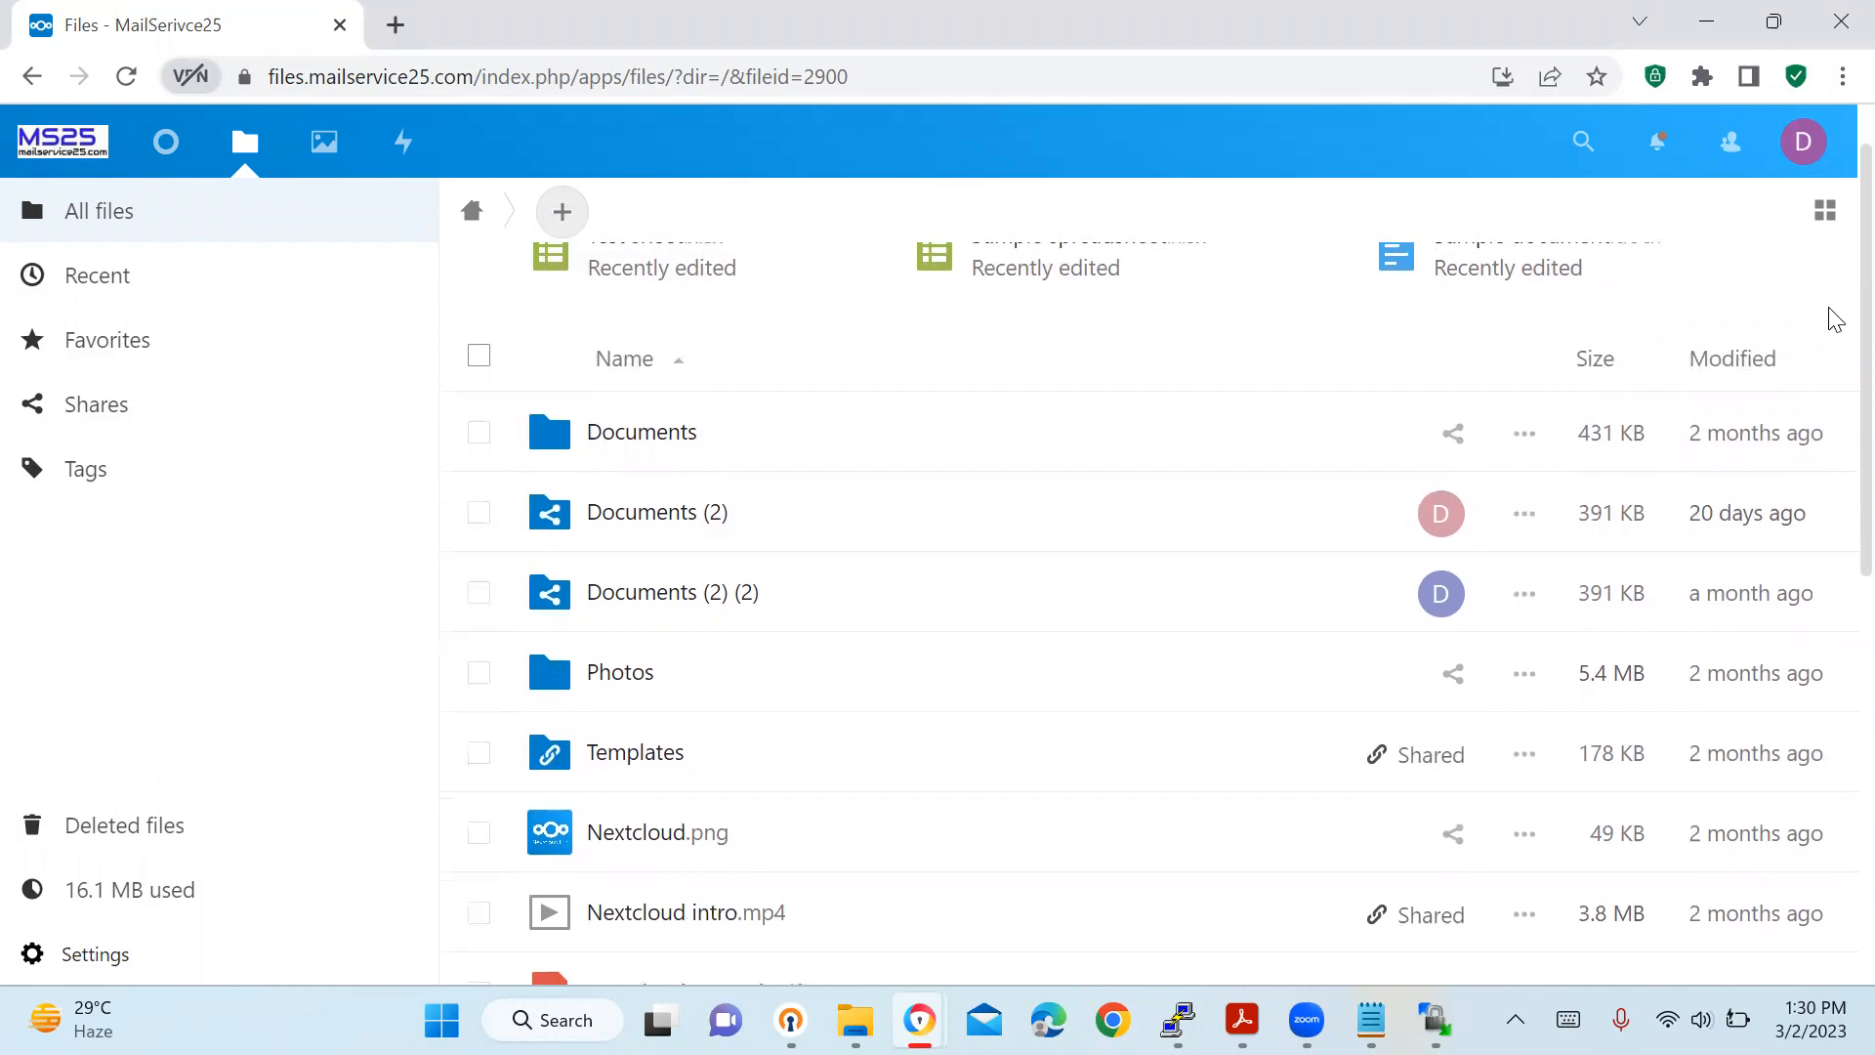
scroll(1827, 309, up, 1)
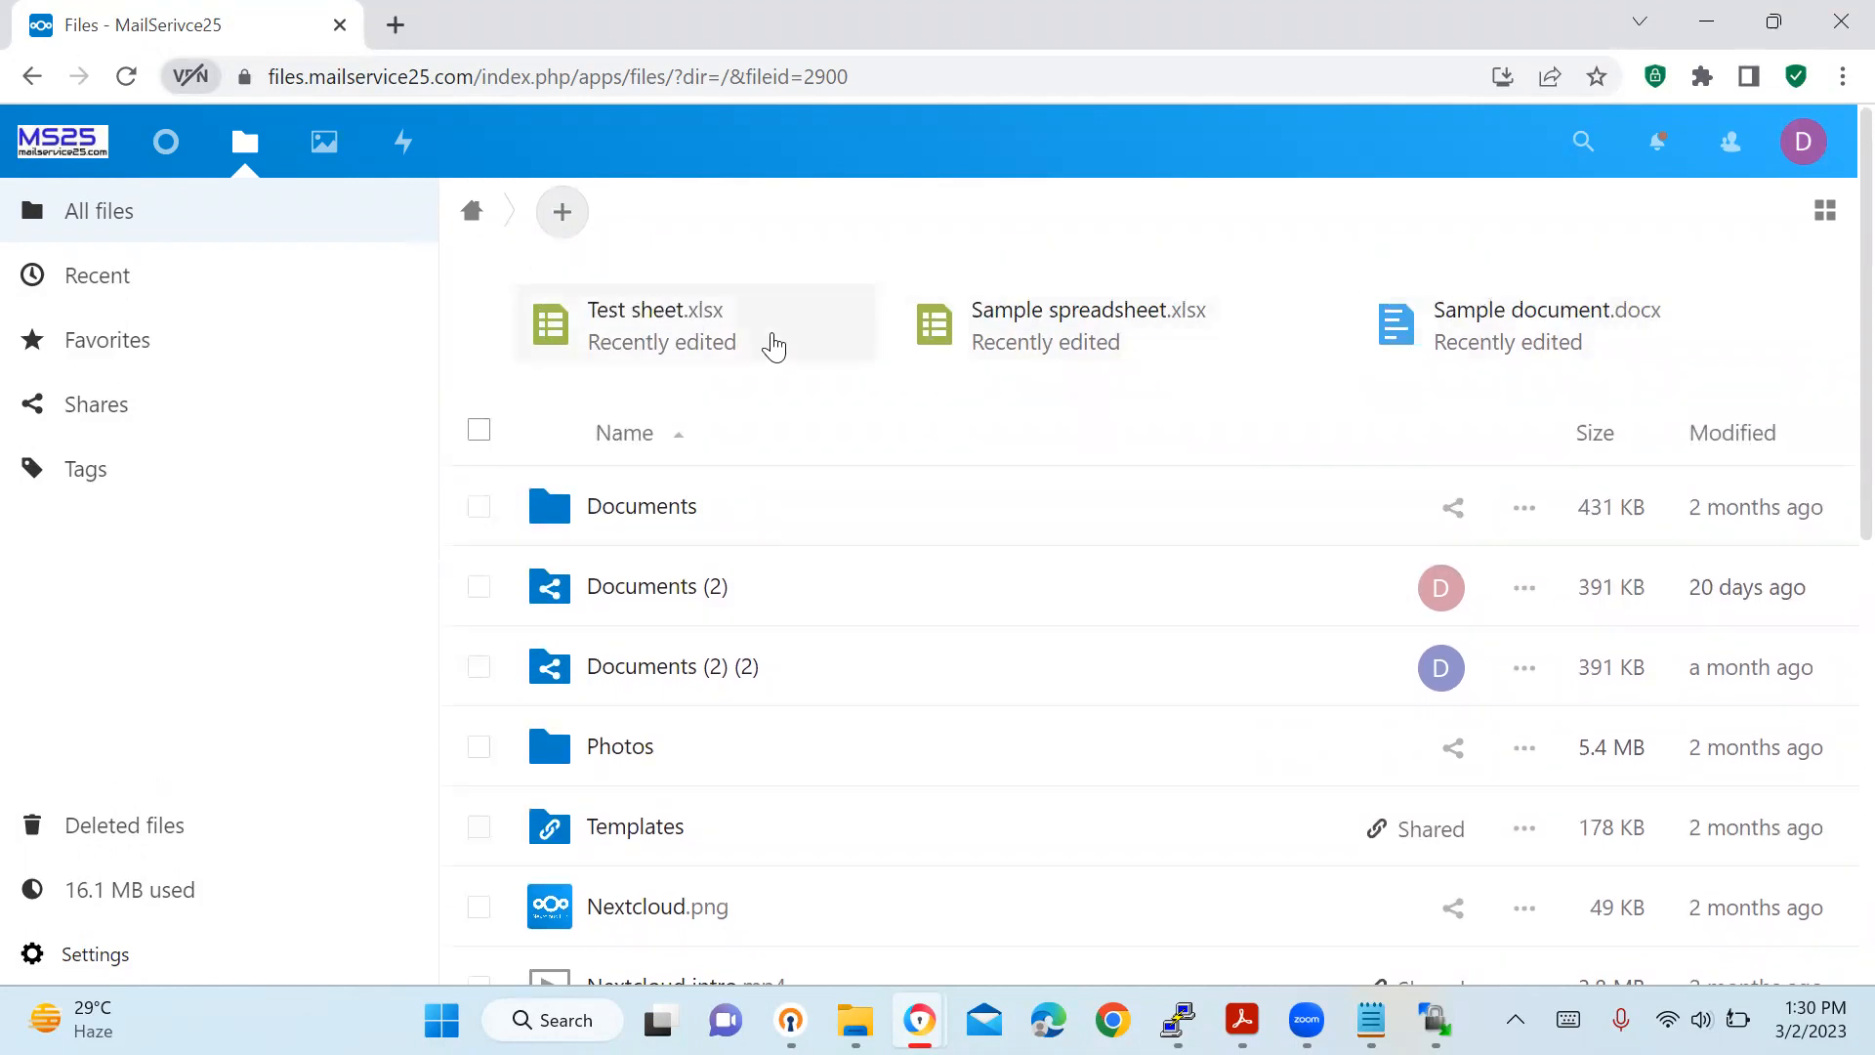
Open Test sheet.xlsx in ONLYOFFICE and enter 'Demo 3' in cell D5 below Demo2.
click(709, 335)
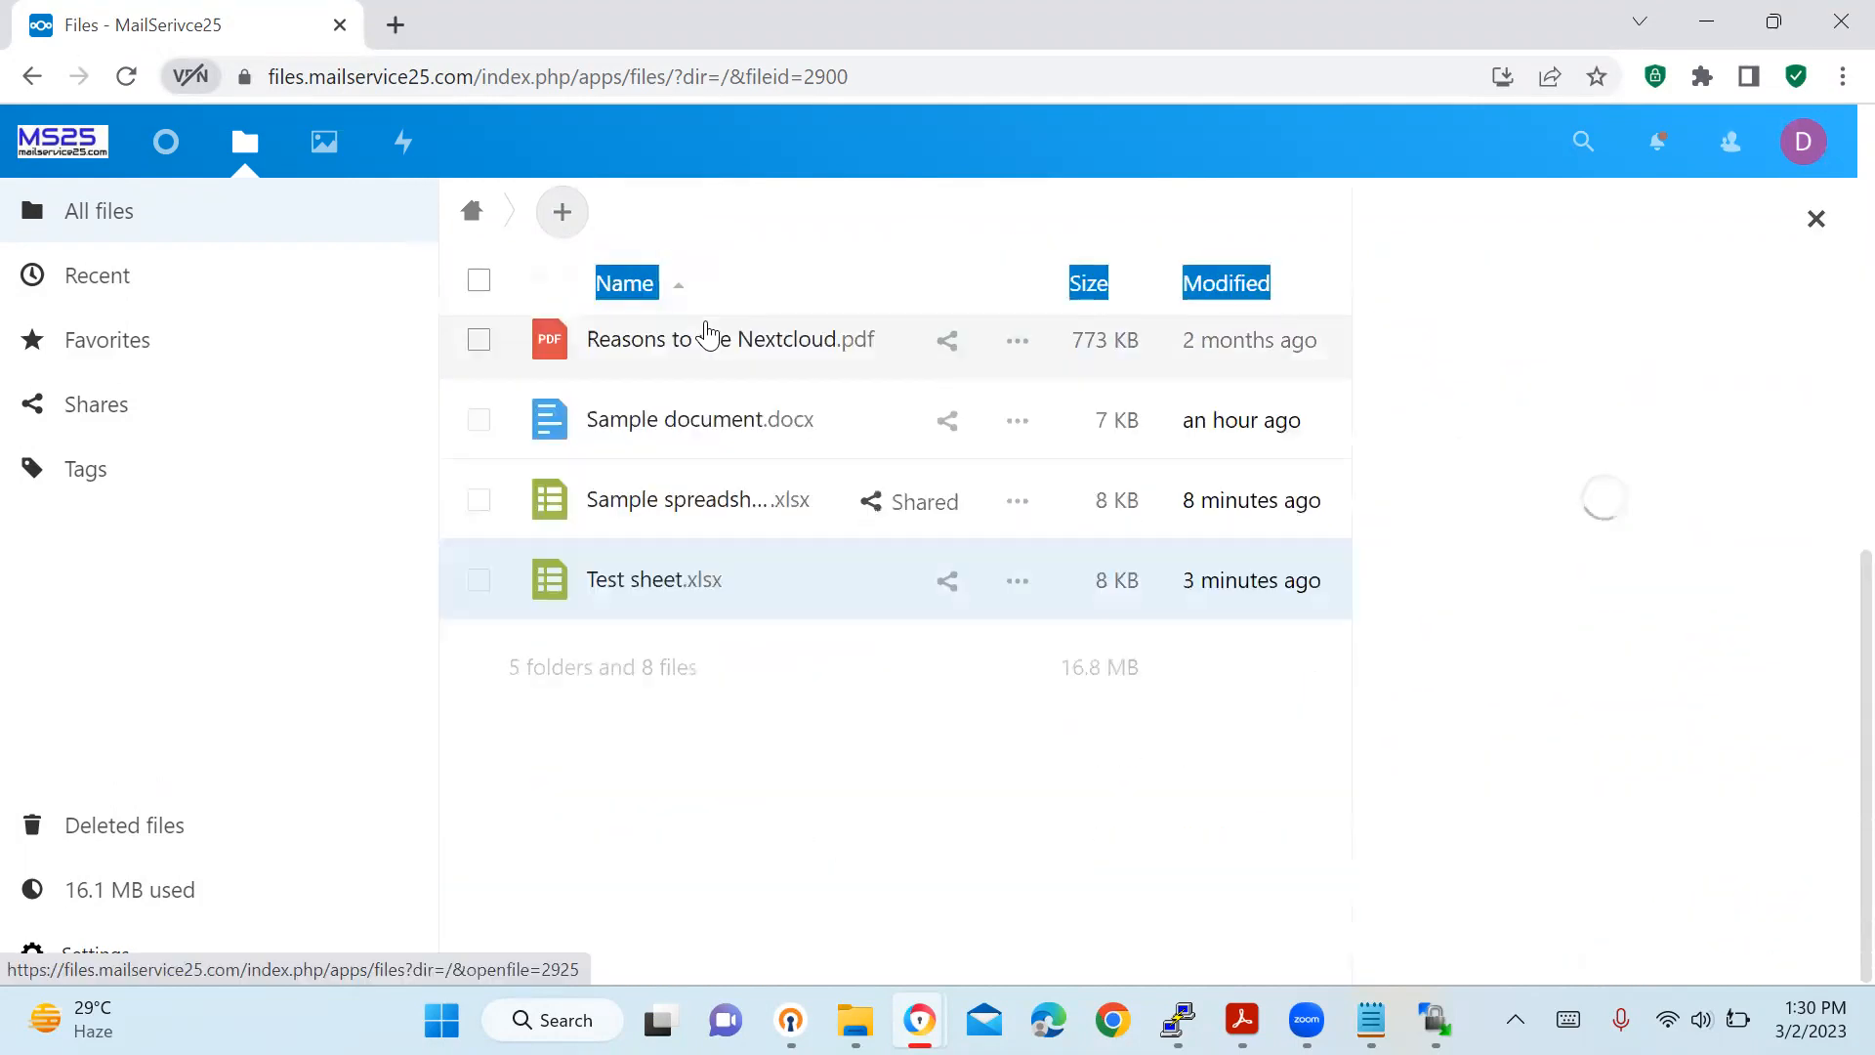
click(618, 580)
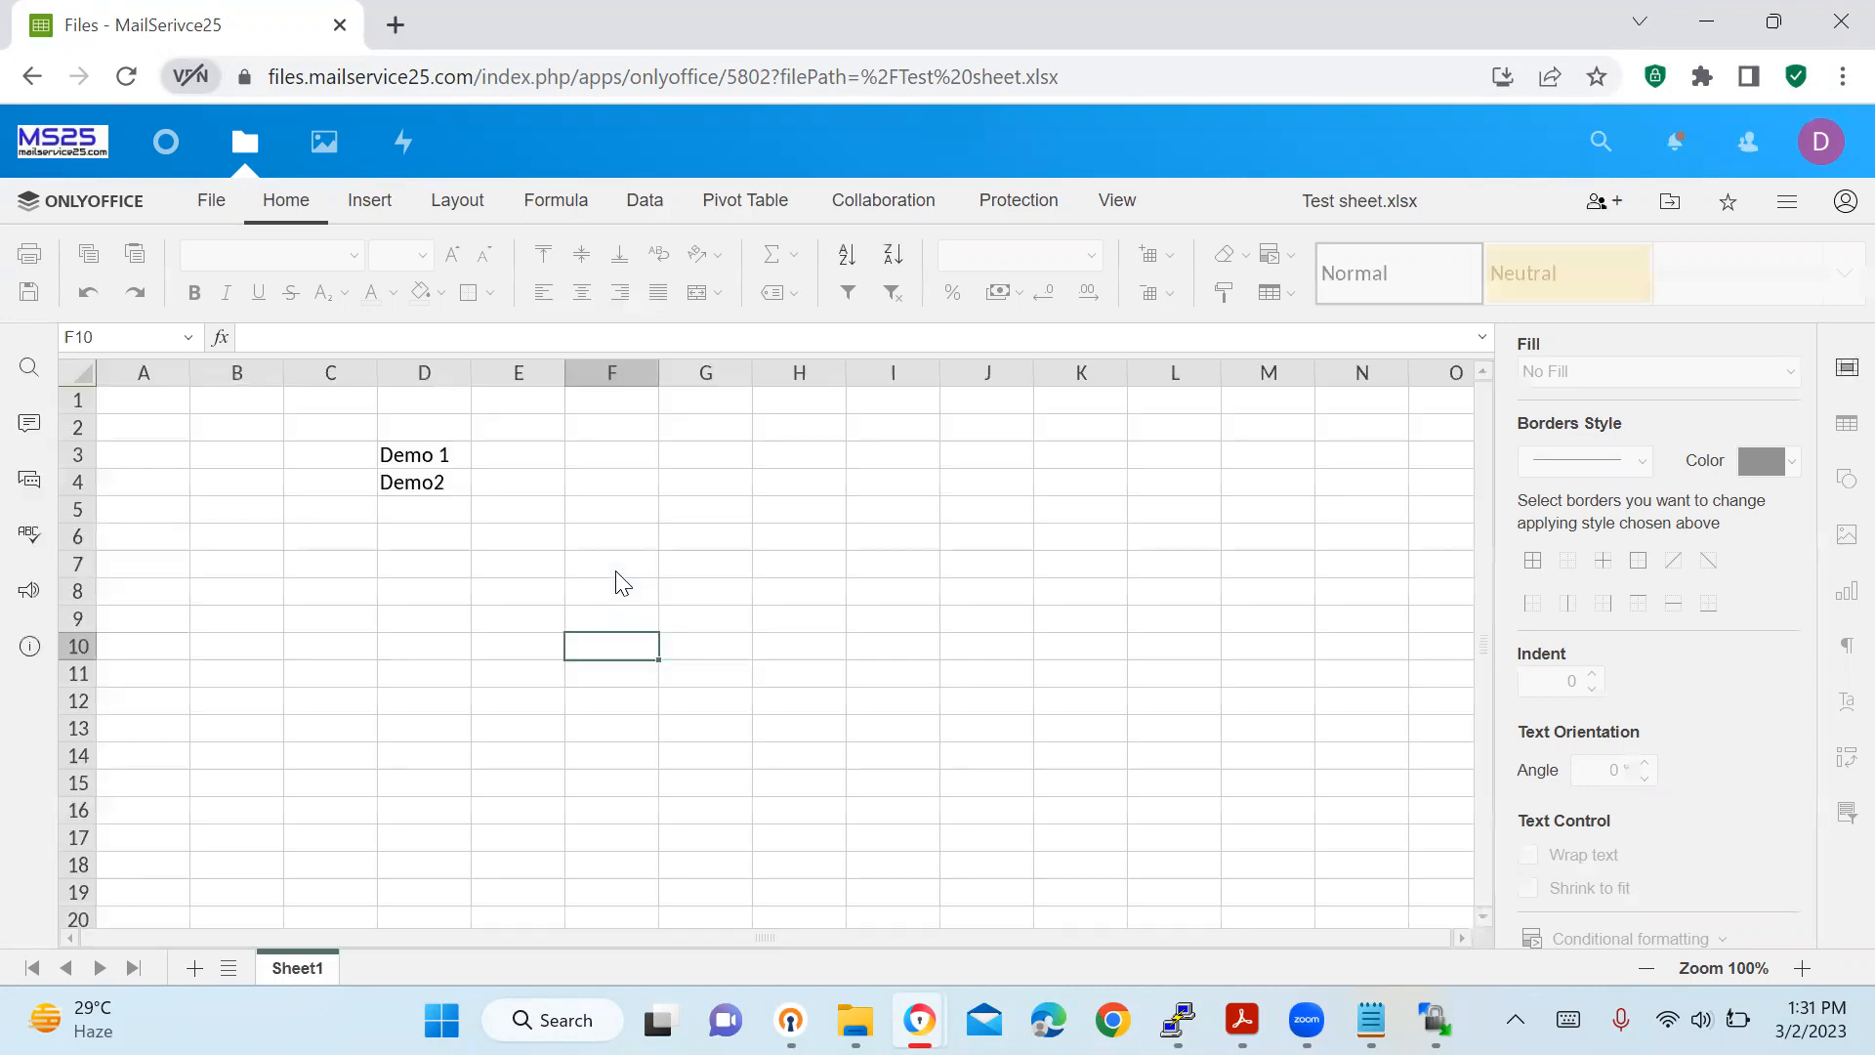
click(423, 521)
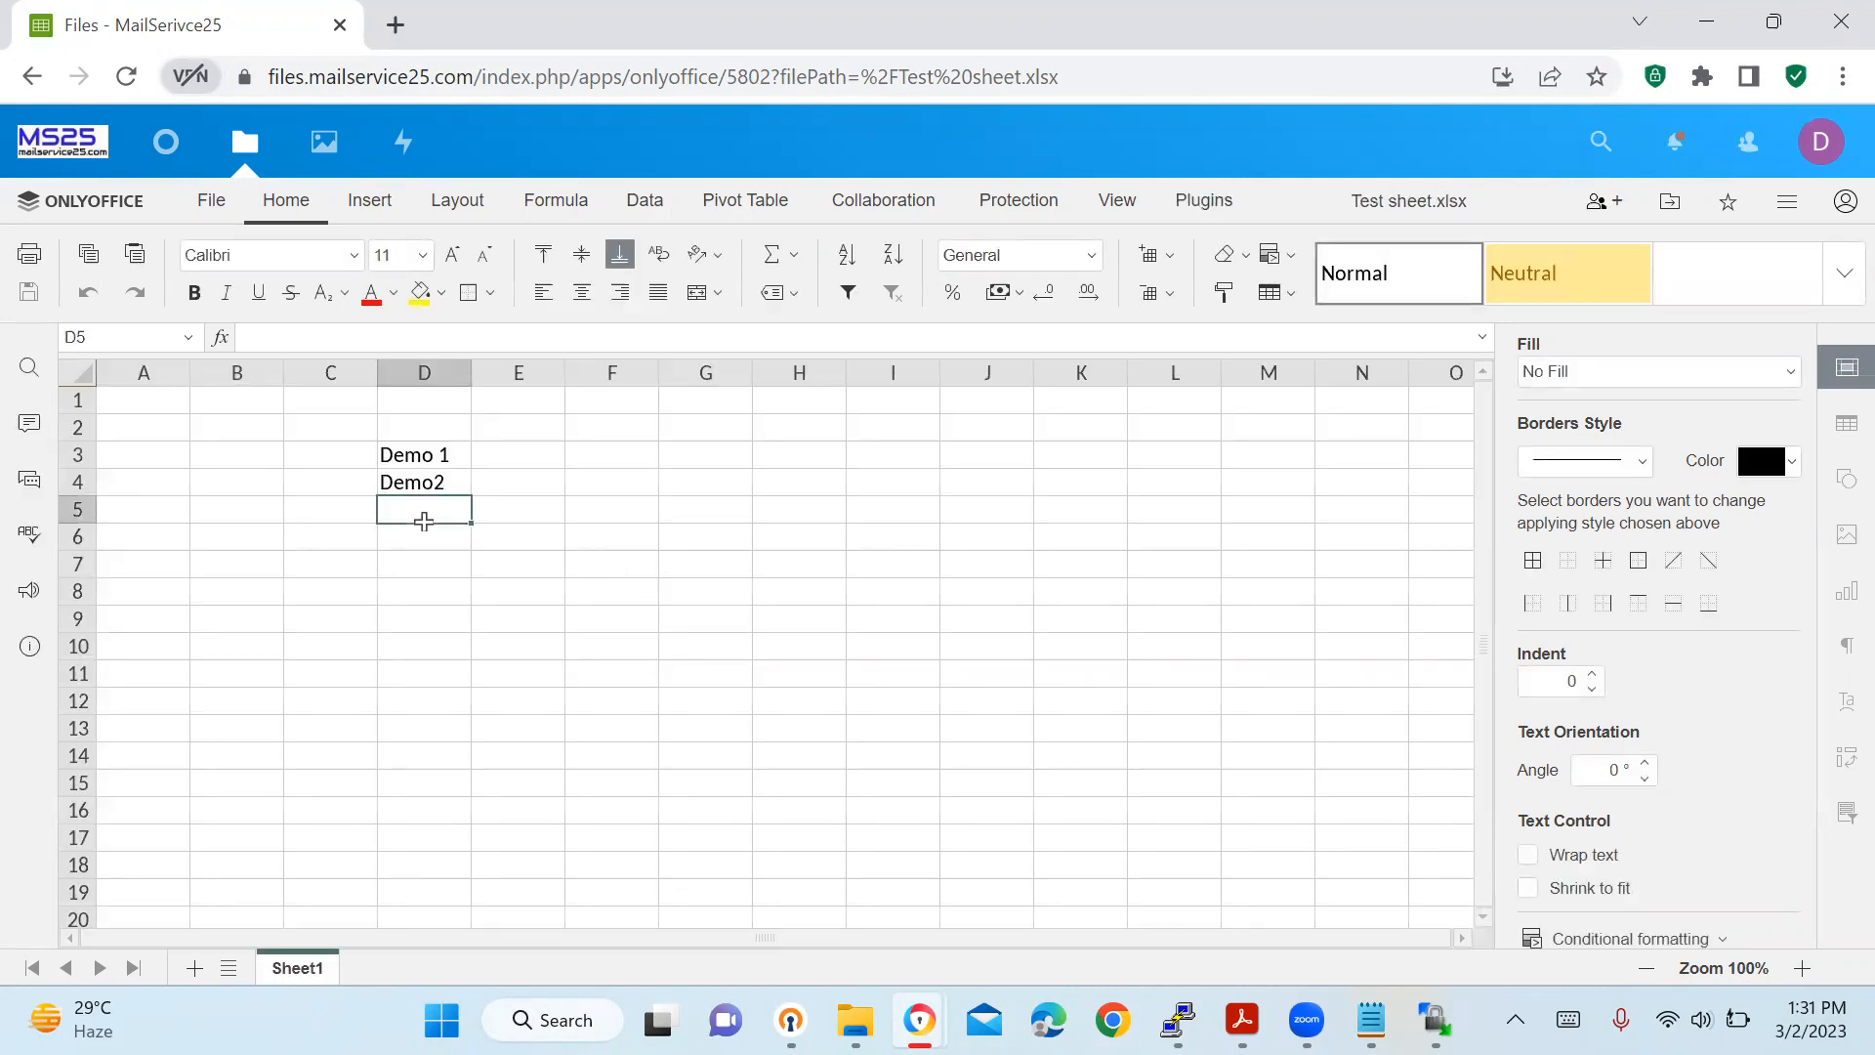
text(Demo 3)
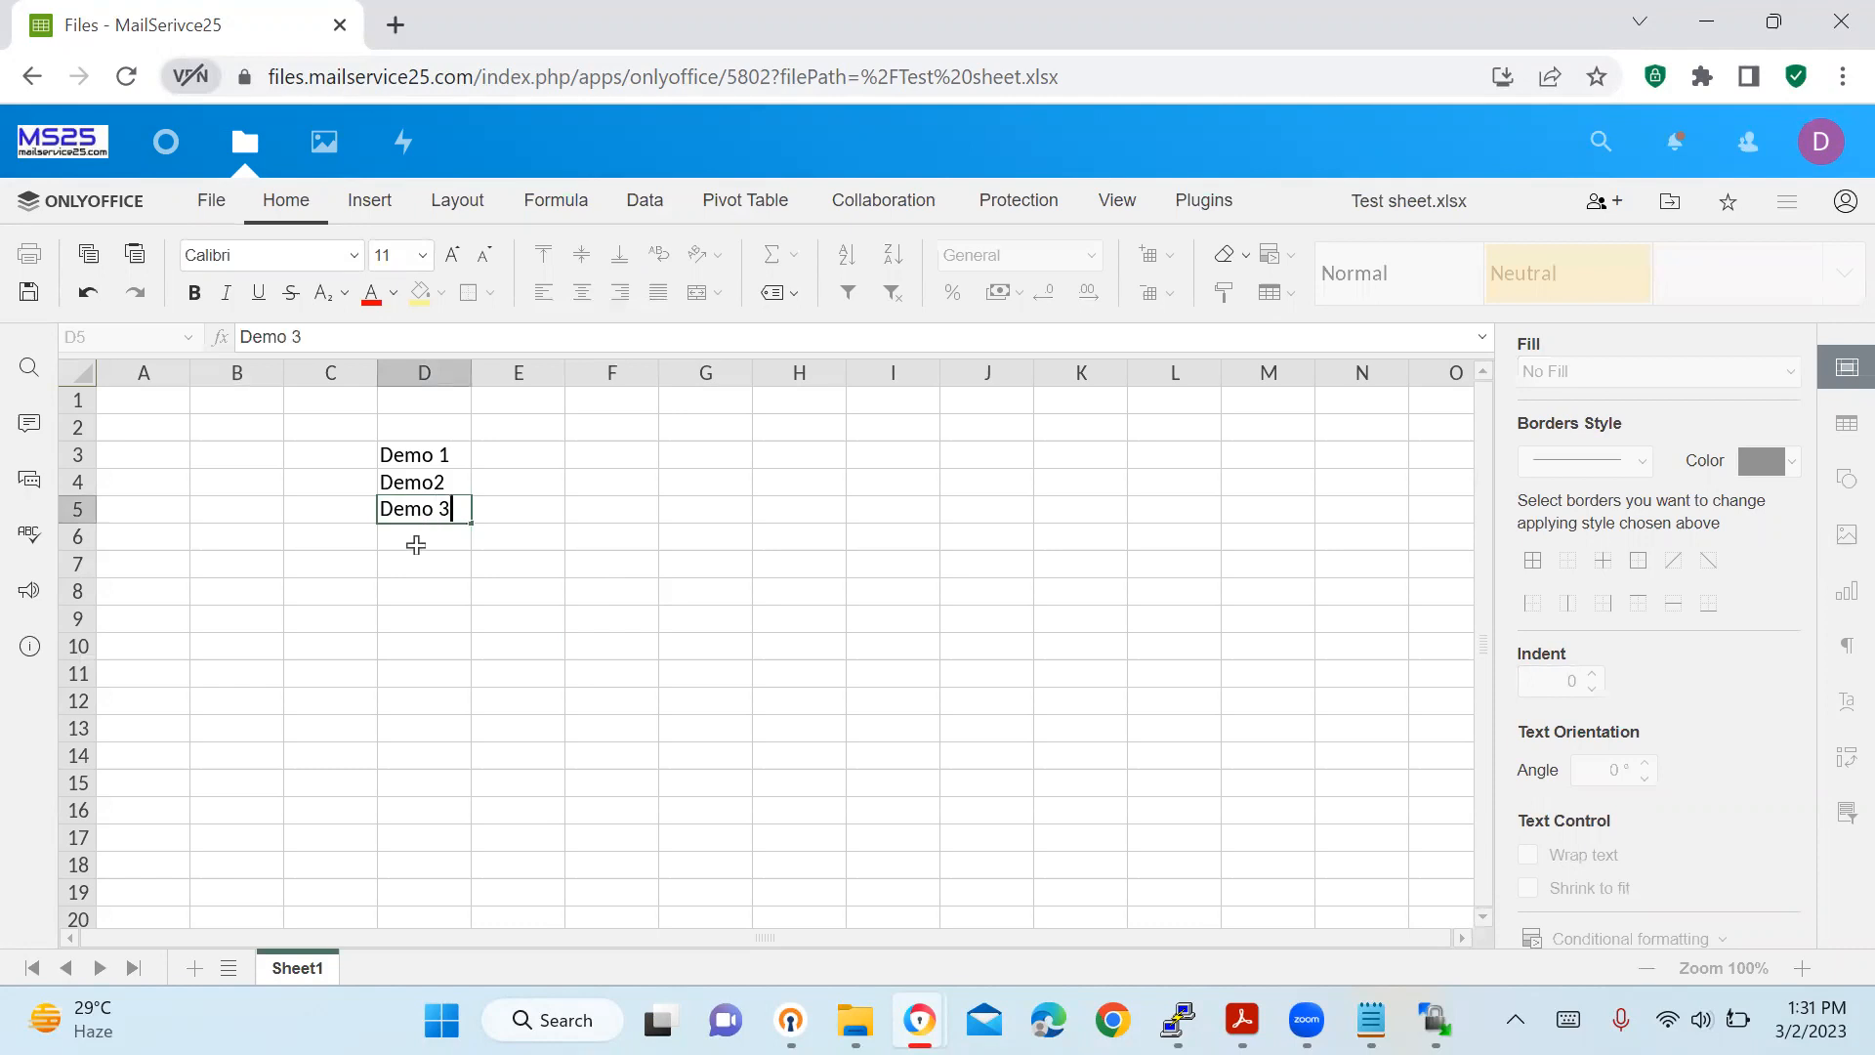
click(416, 545)
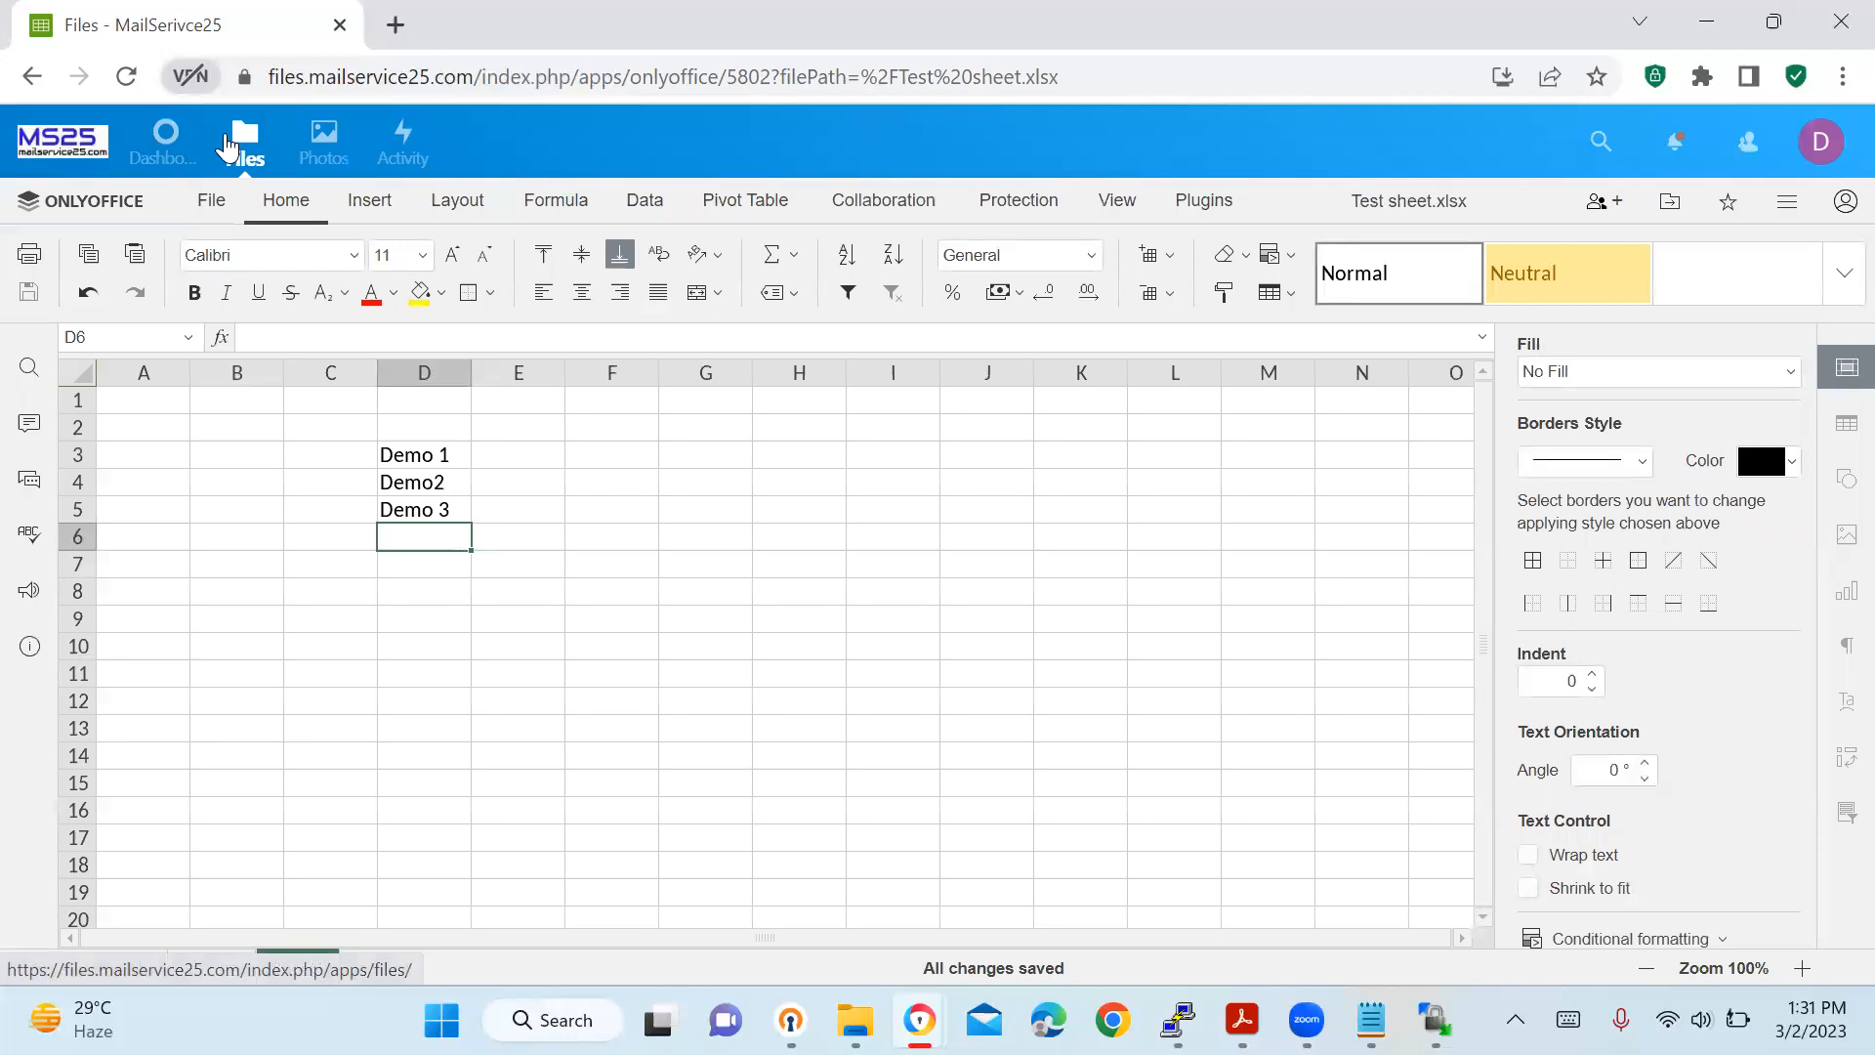
click(227, 147)
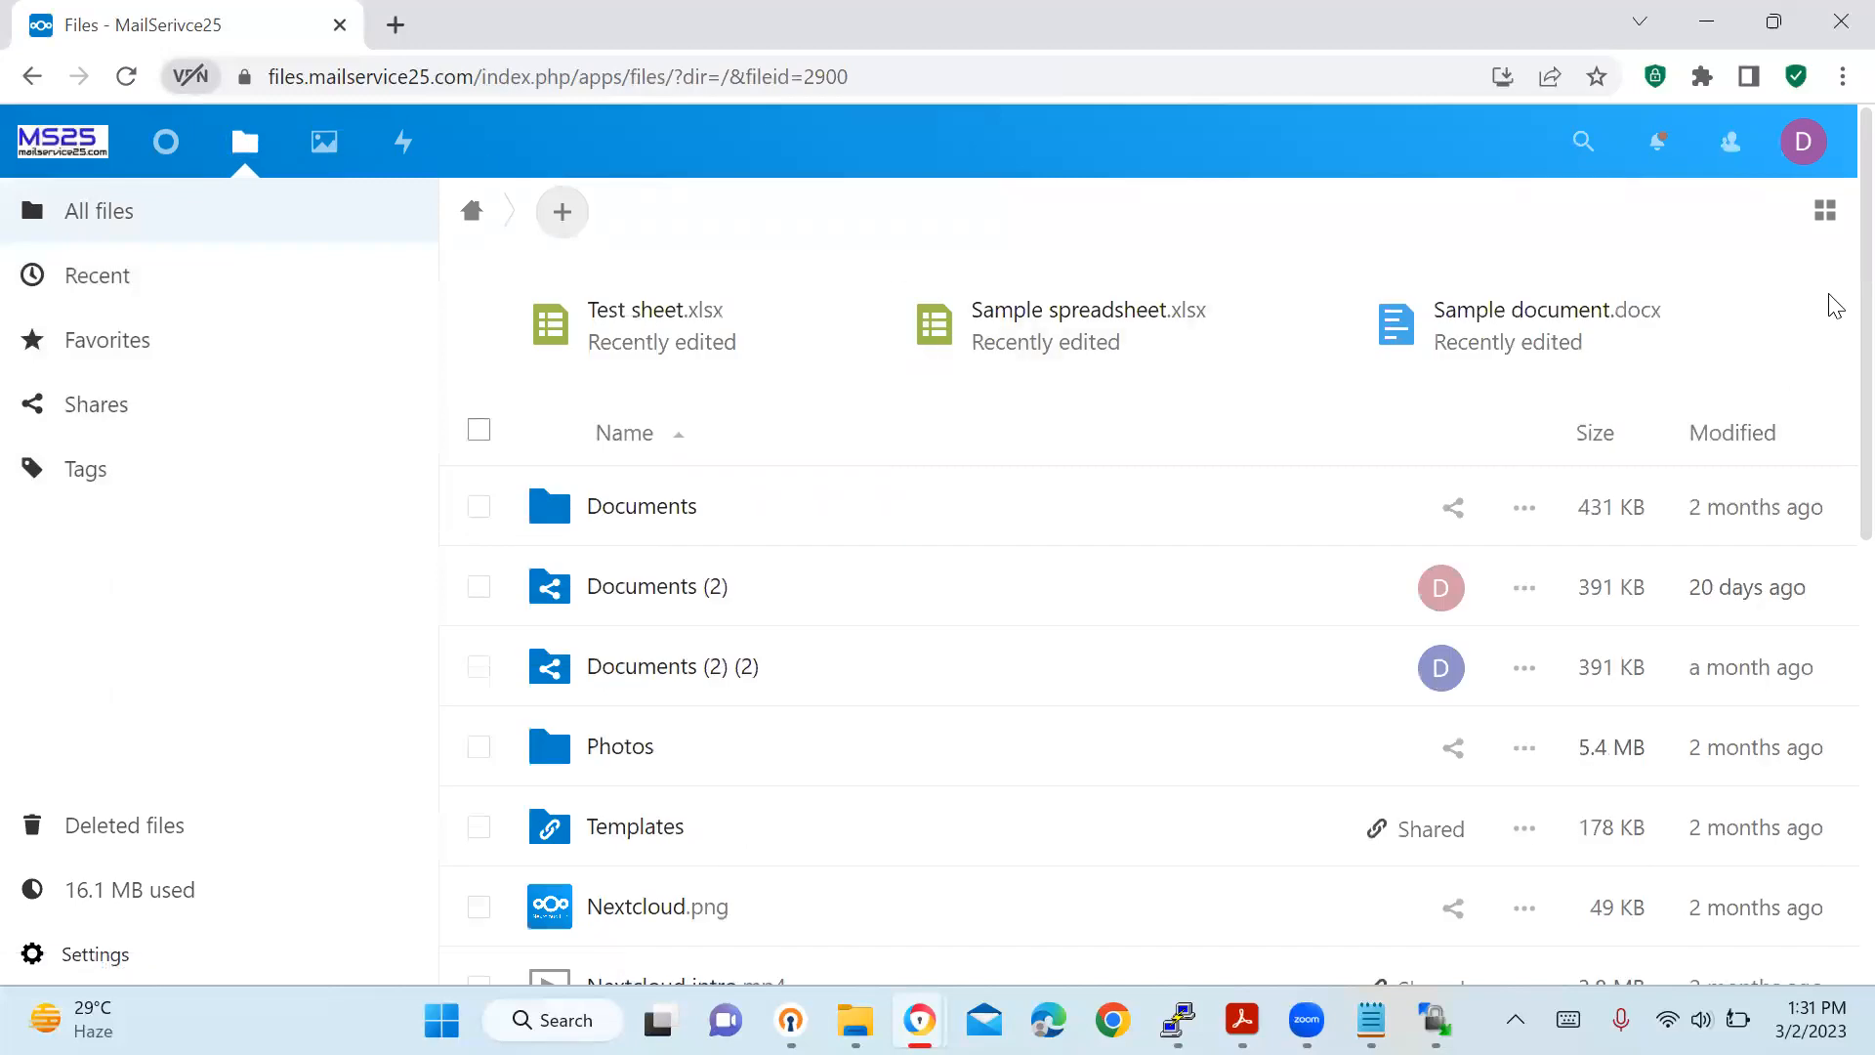
Share Test sheet.xlsx with the user Test 1.
scroll(1830, 410, down, 7)
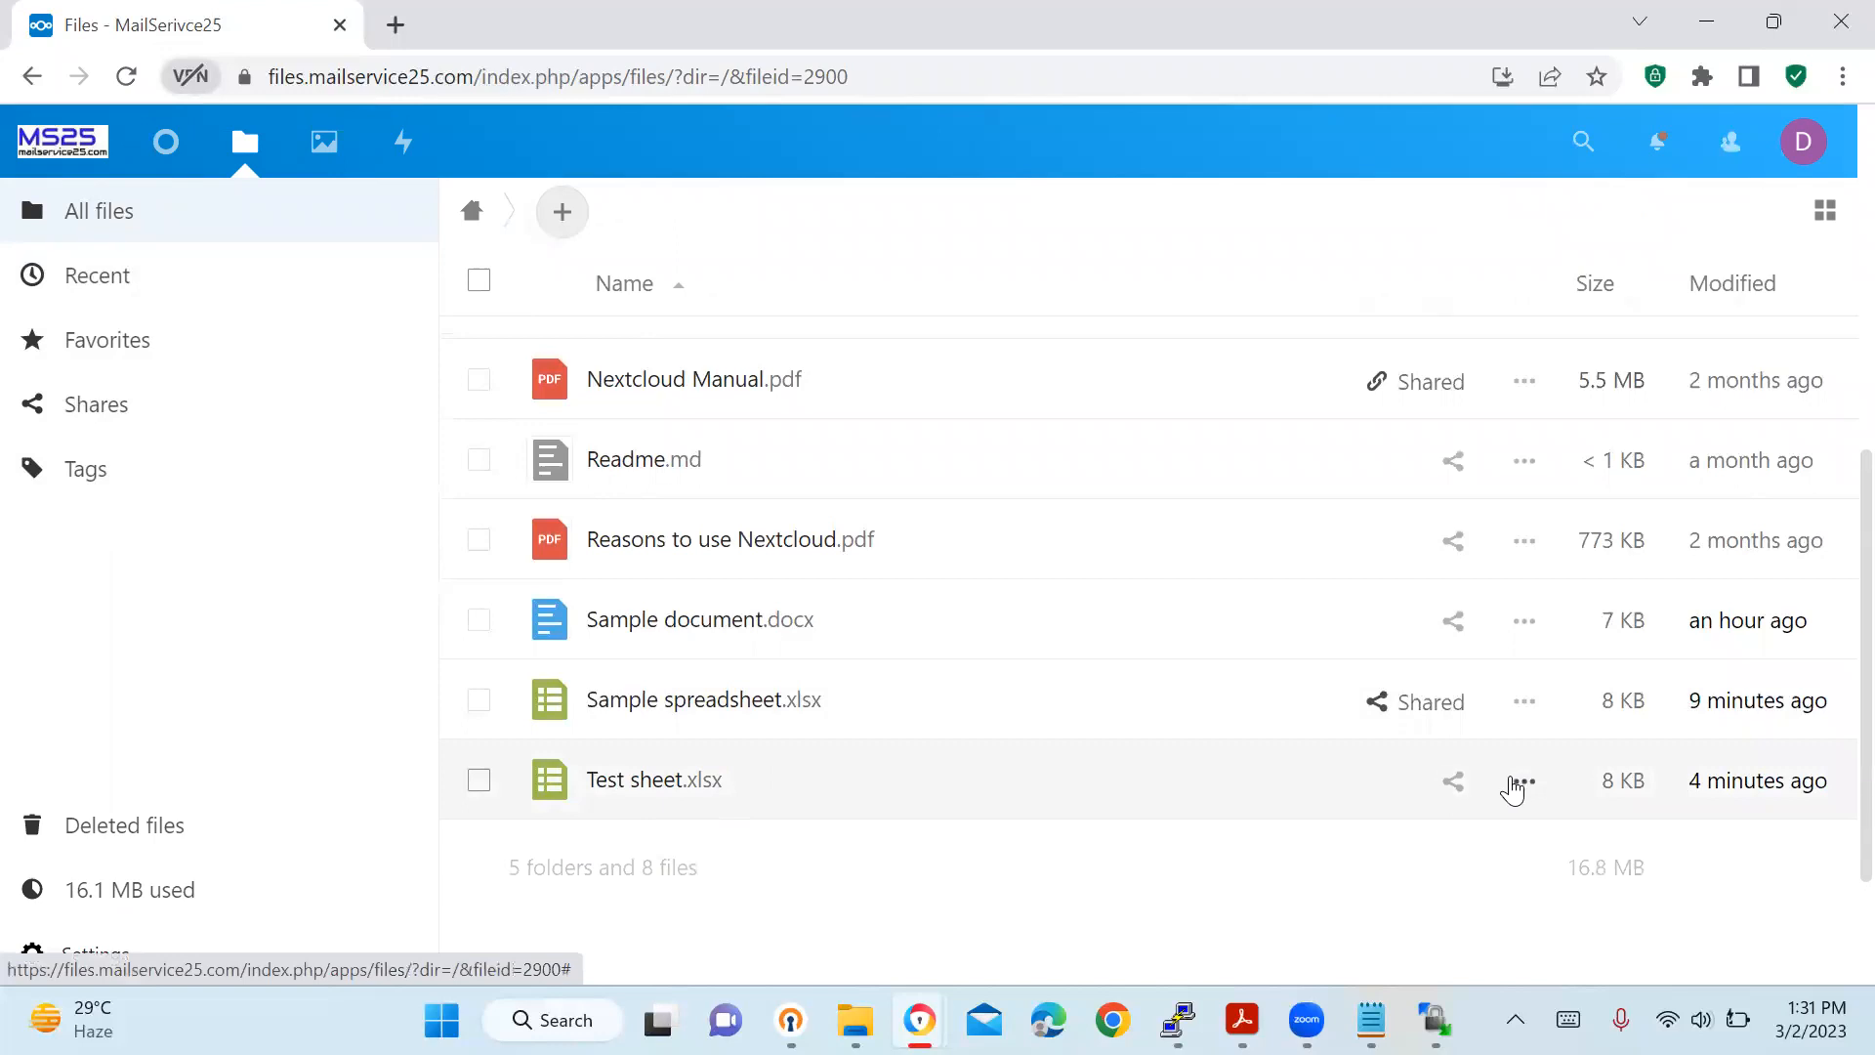
click(1458, 787)
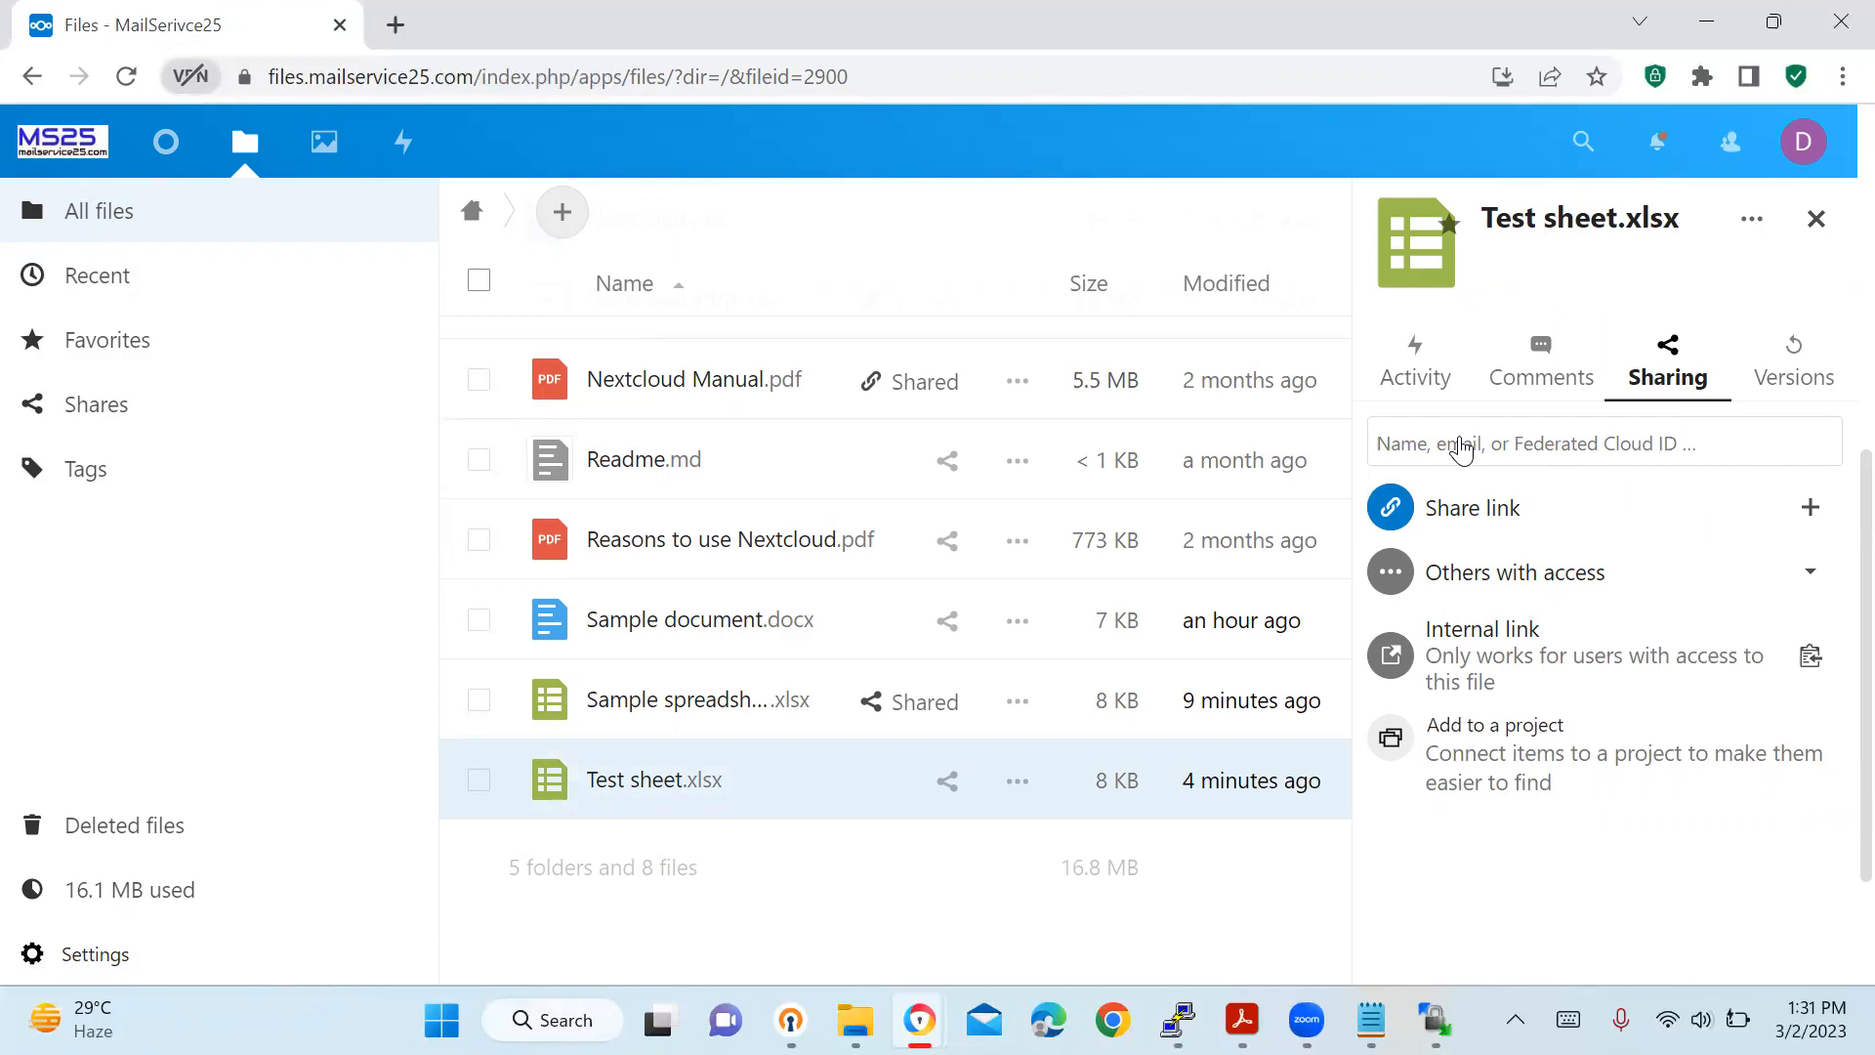
click(1462, 444)
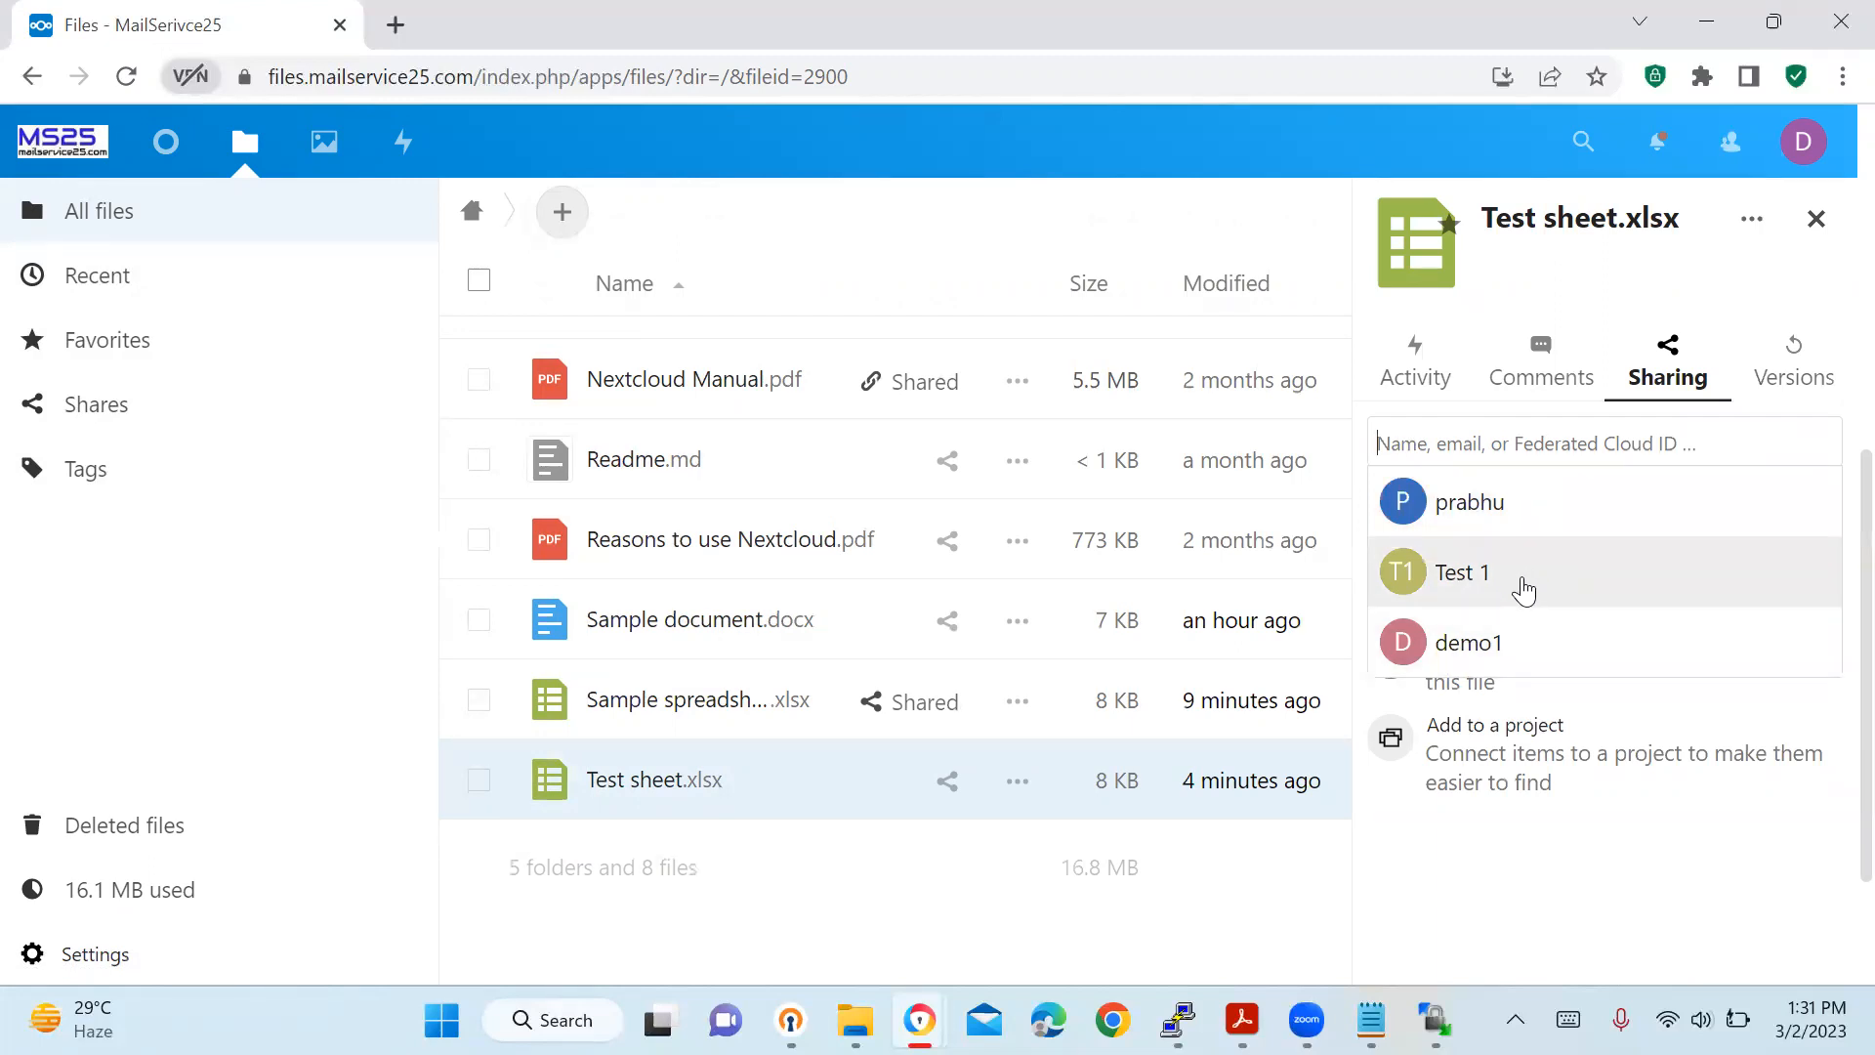
click(1524, 590)
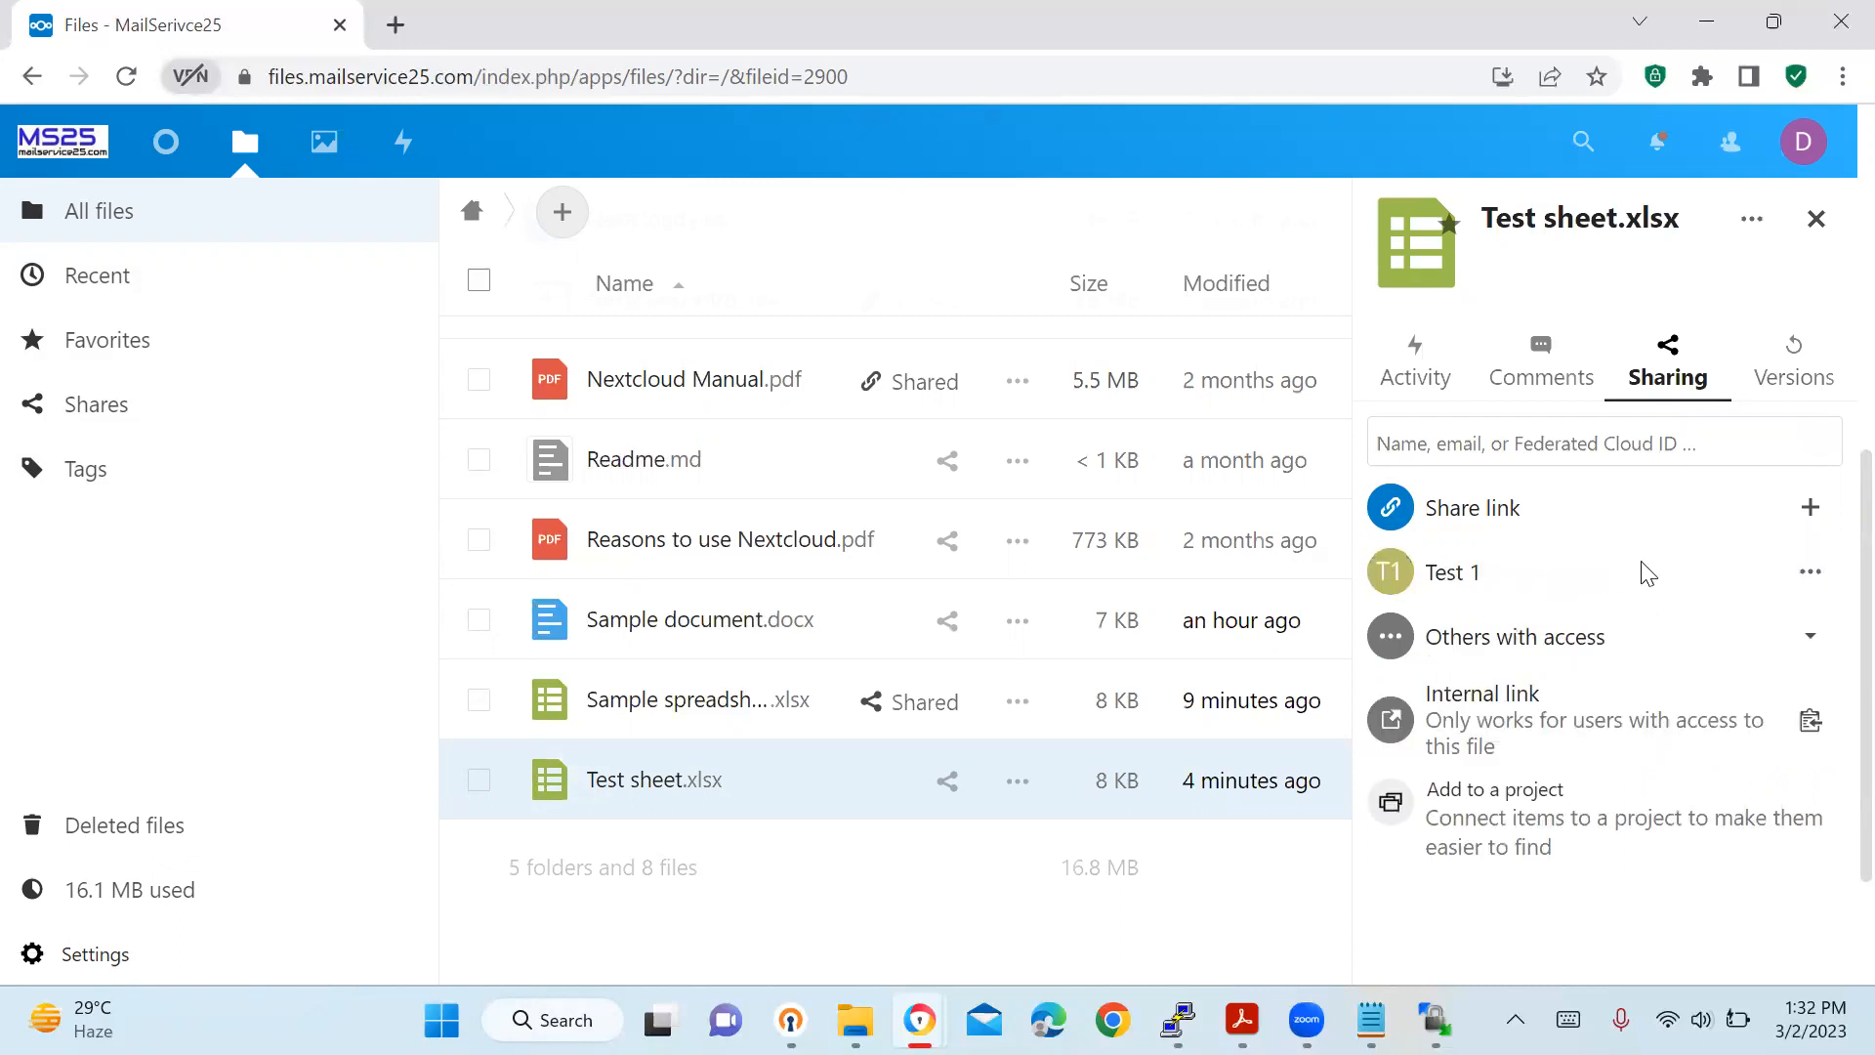
Give the Test 1 share an expiration date of 9 March 2023.
click(1812, 571)
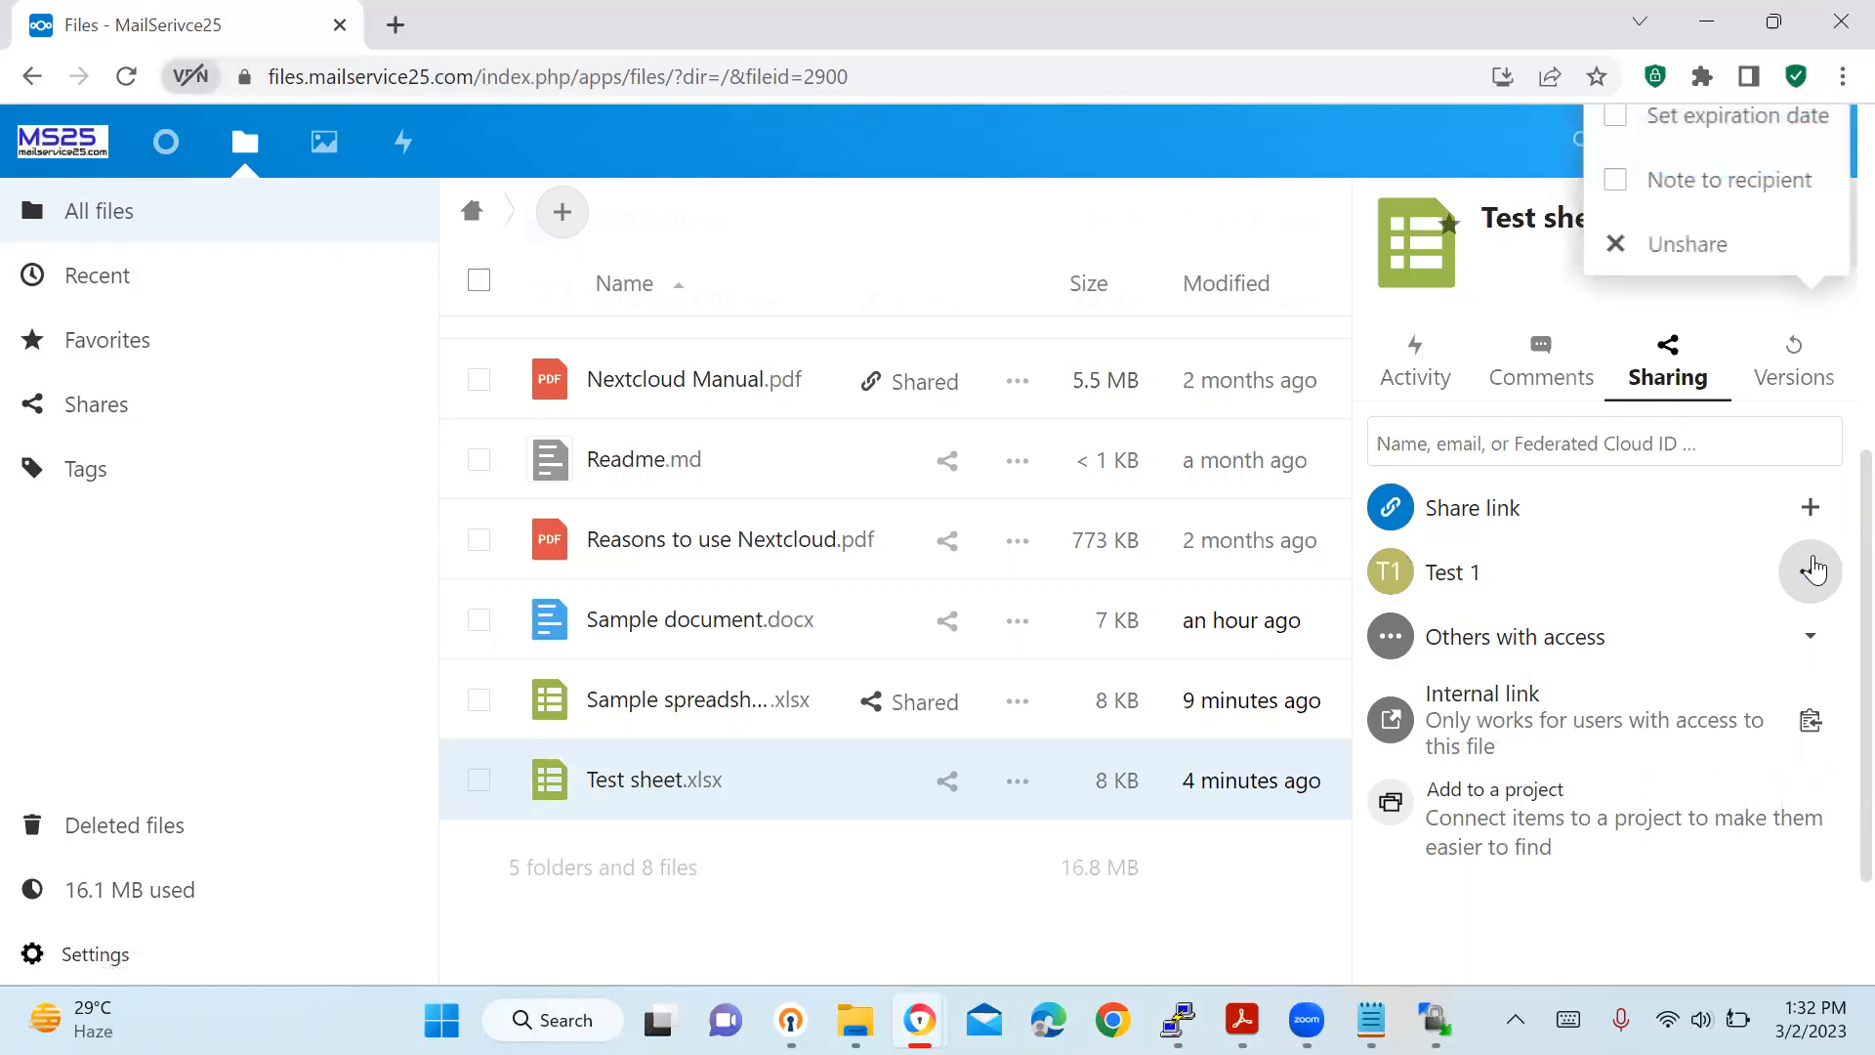
scroll(1792, 366, up, 4)
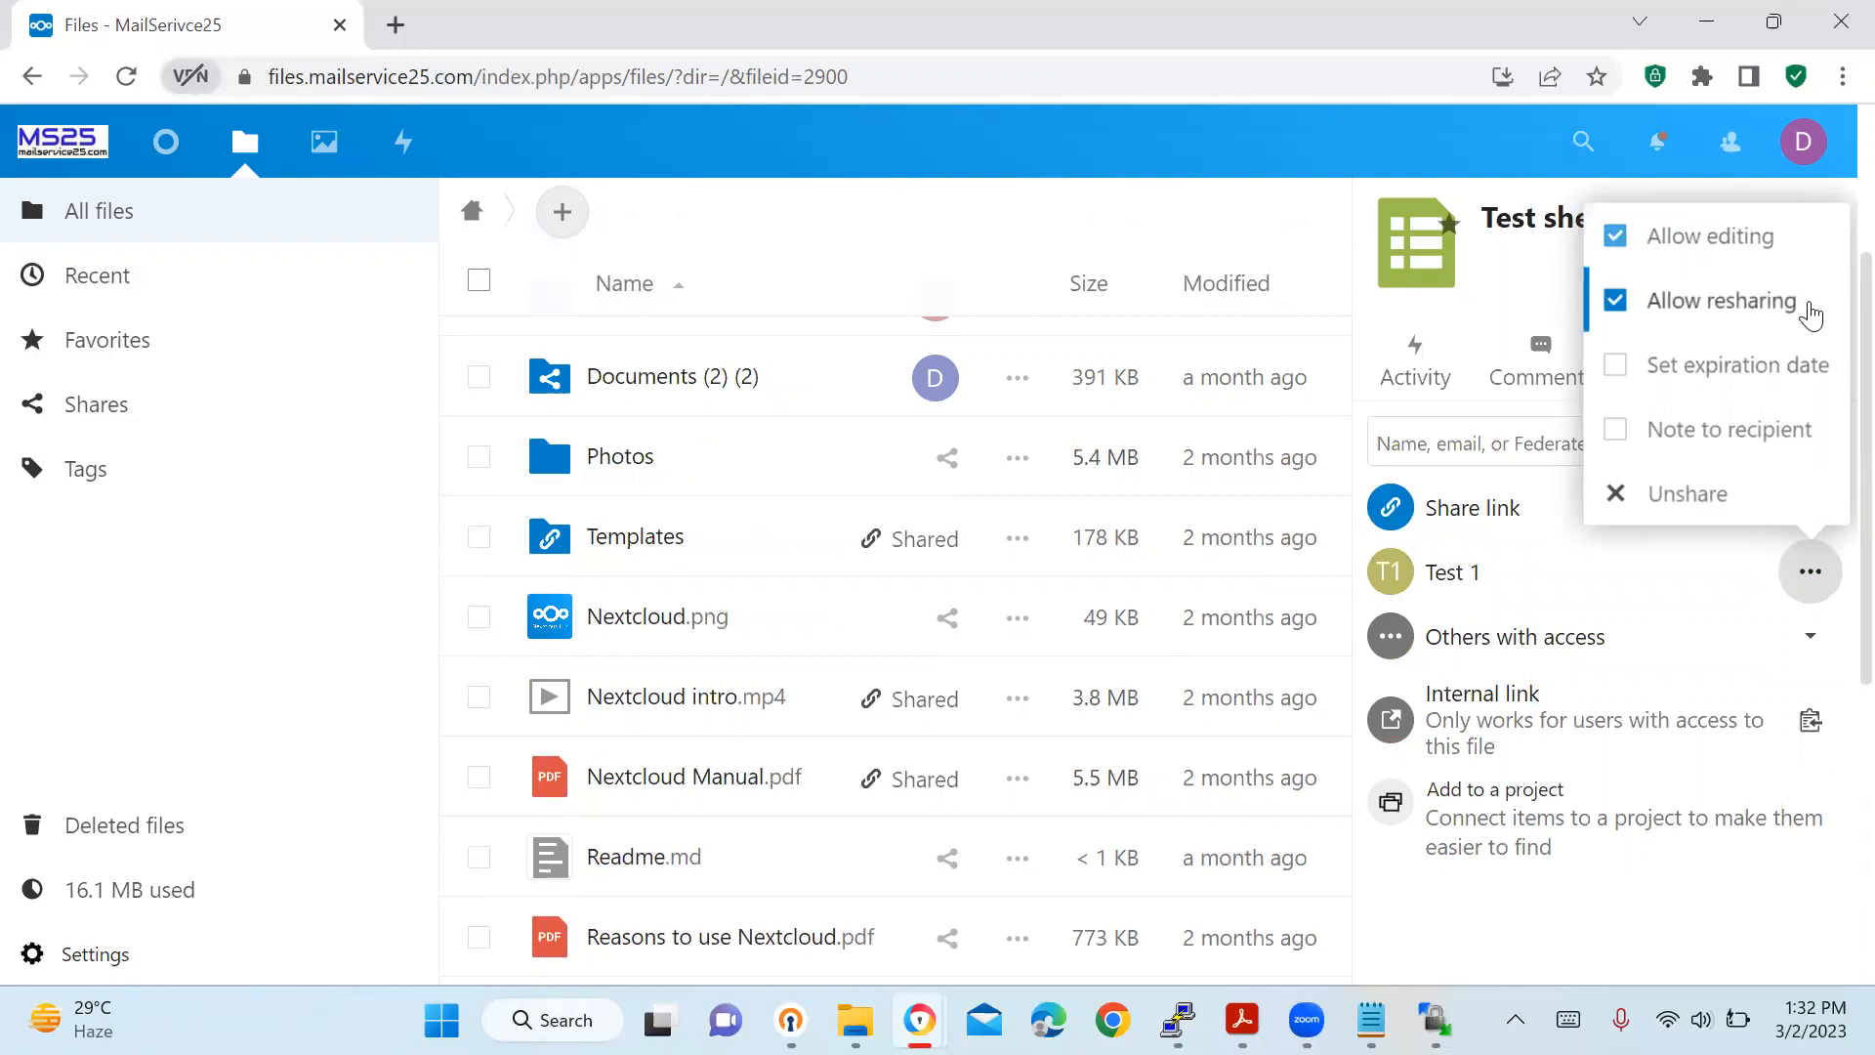
click(1704, 365)
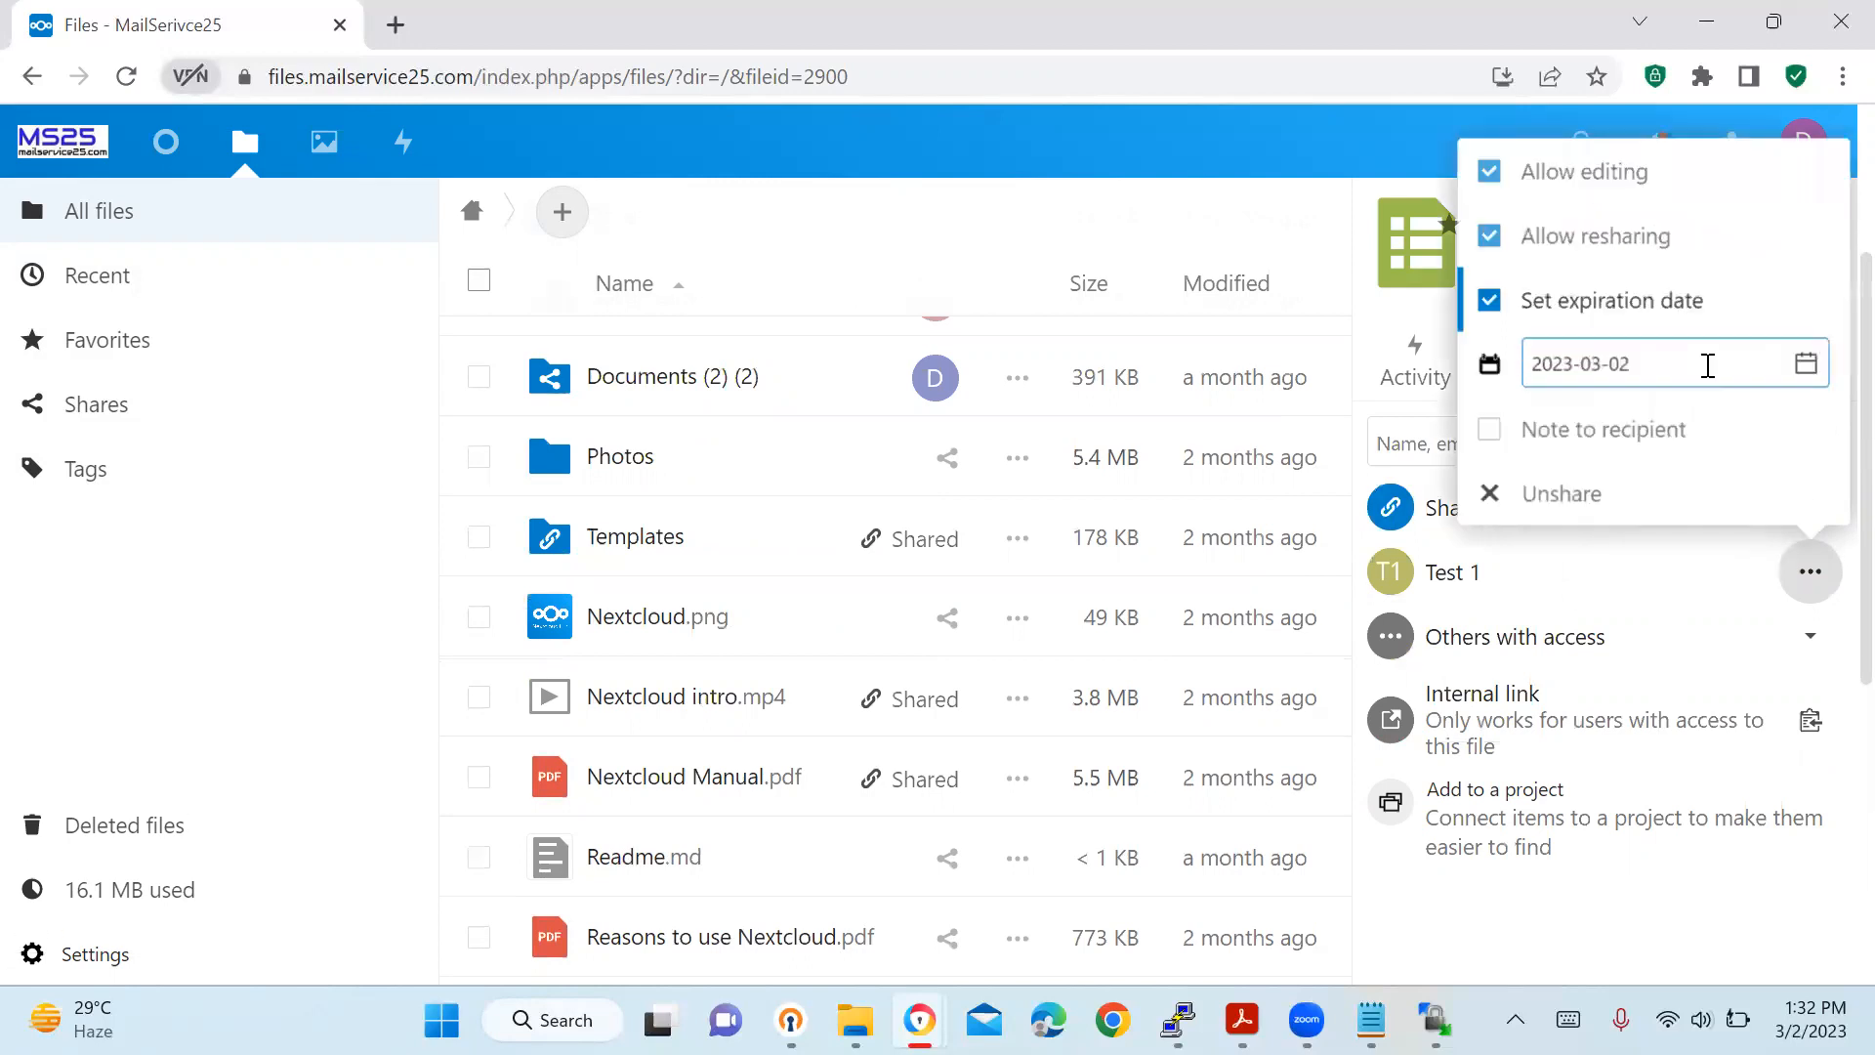
click(1800, 363)
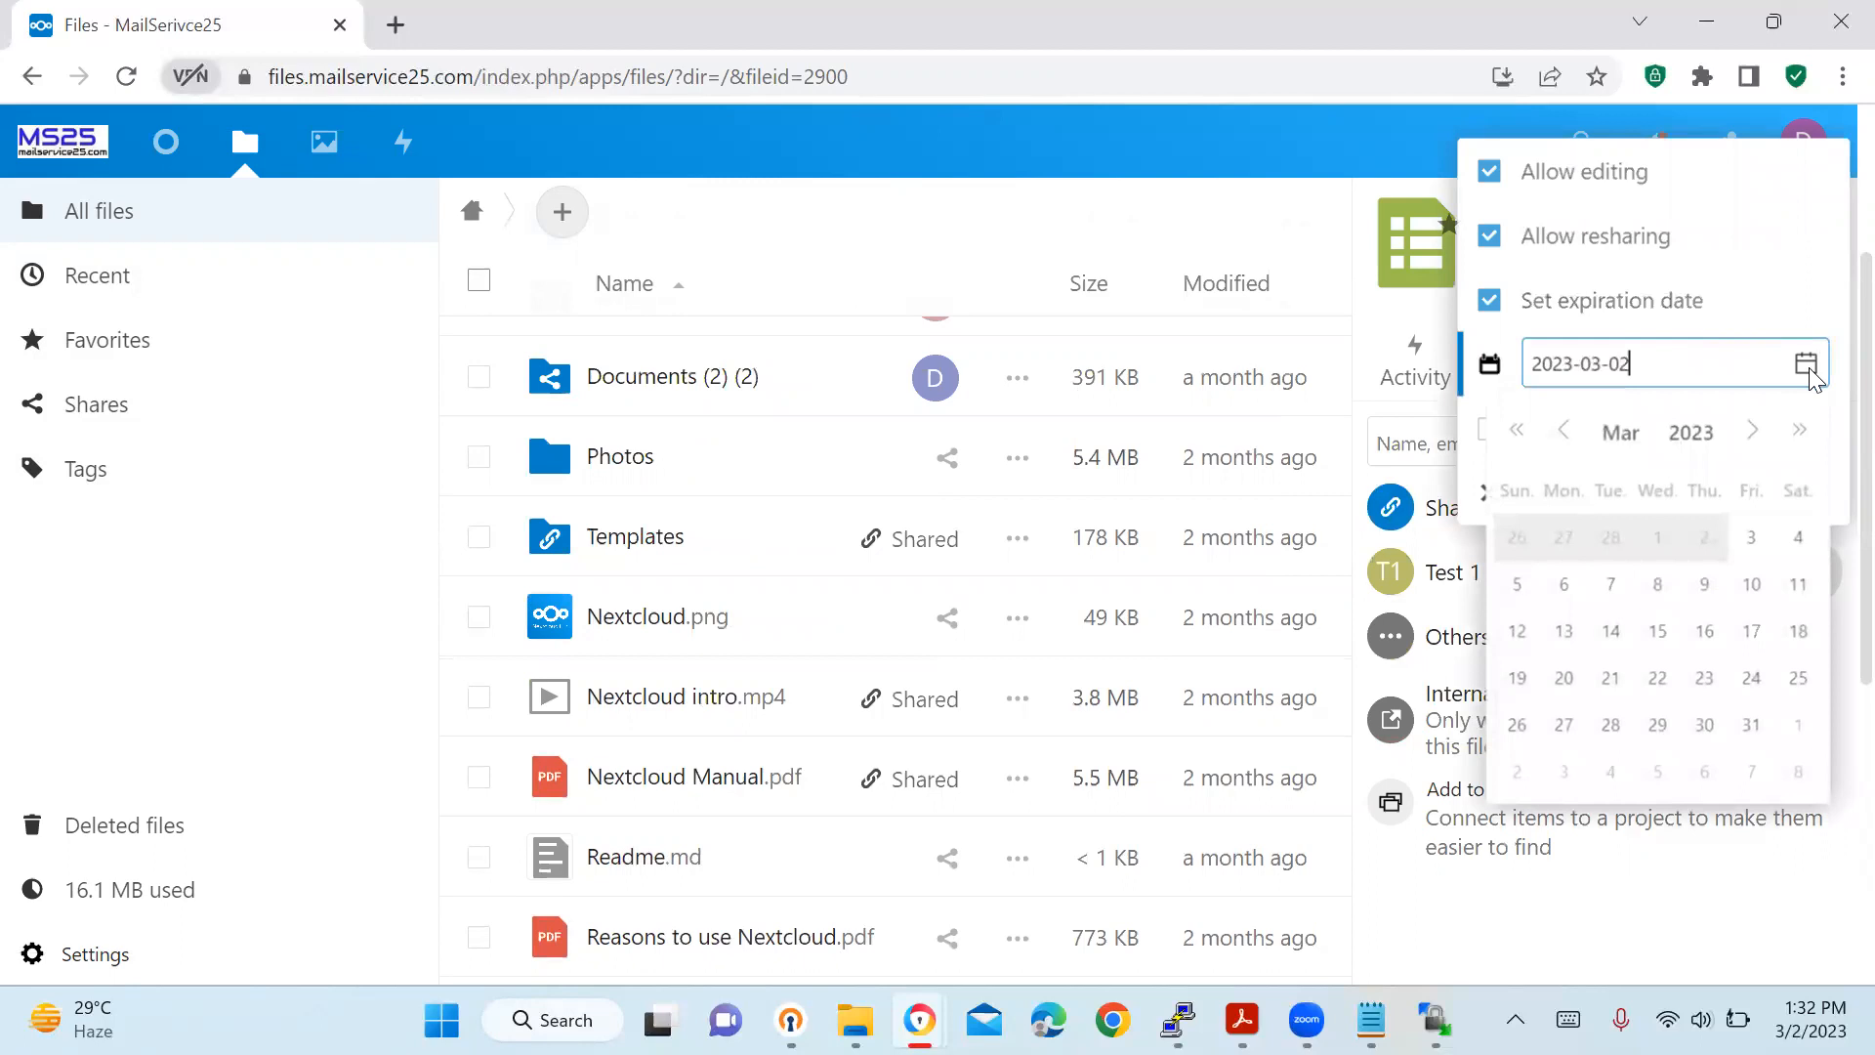
click(1704, 586)
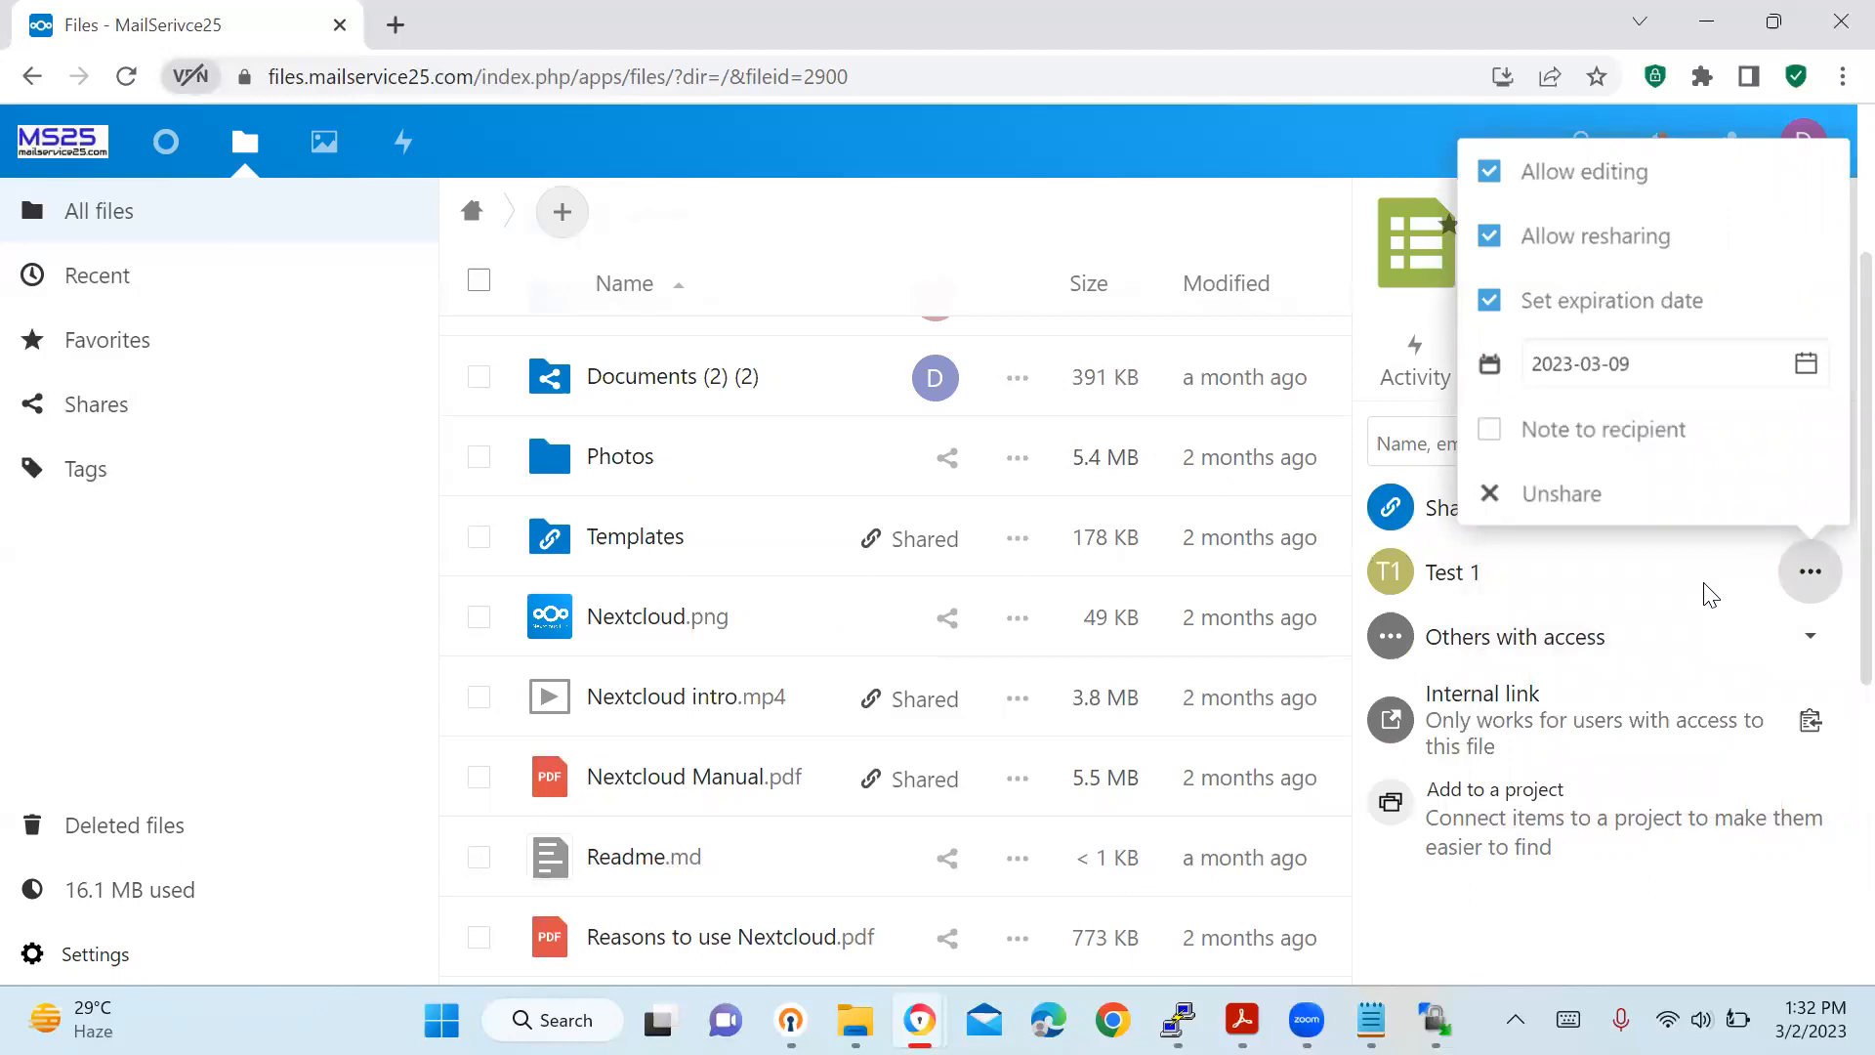
click(1655, 370)
click(1558, 902)
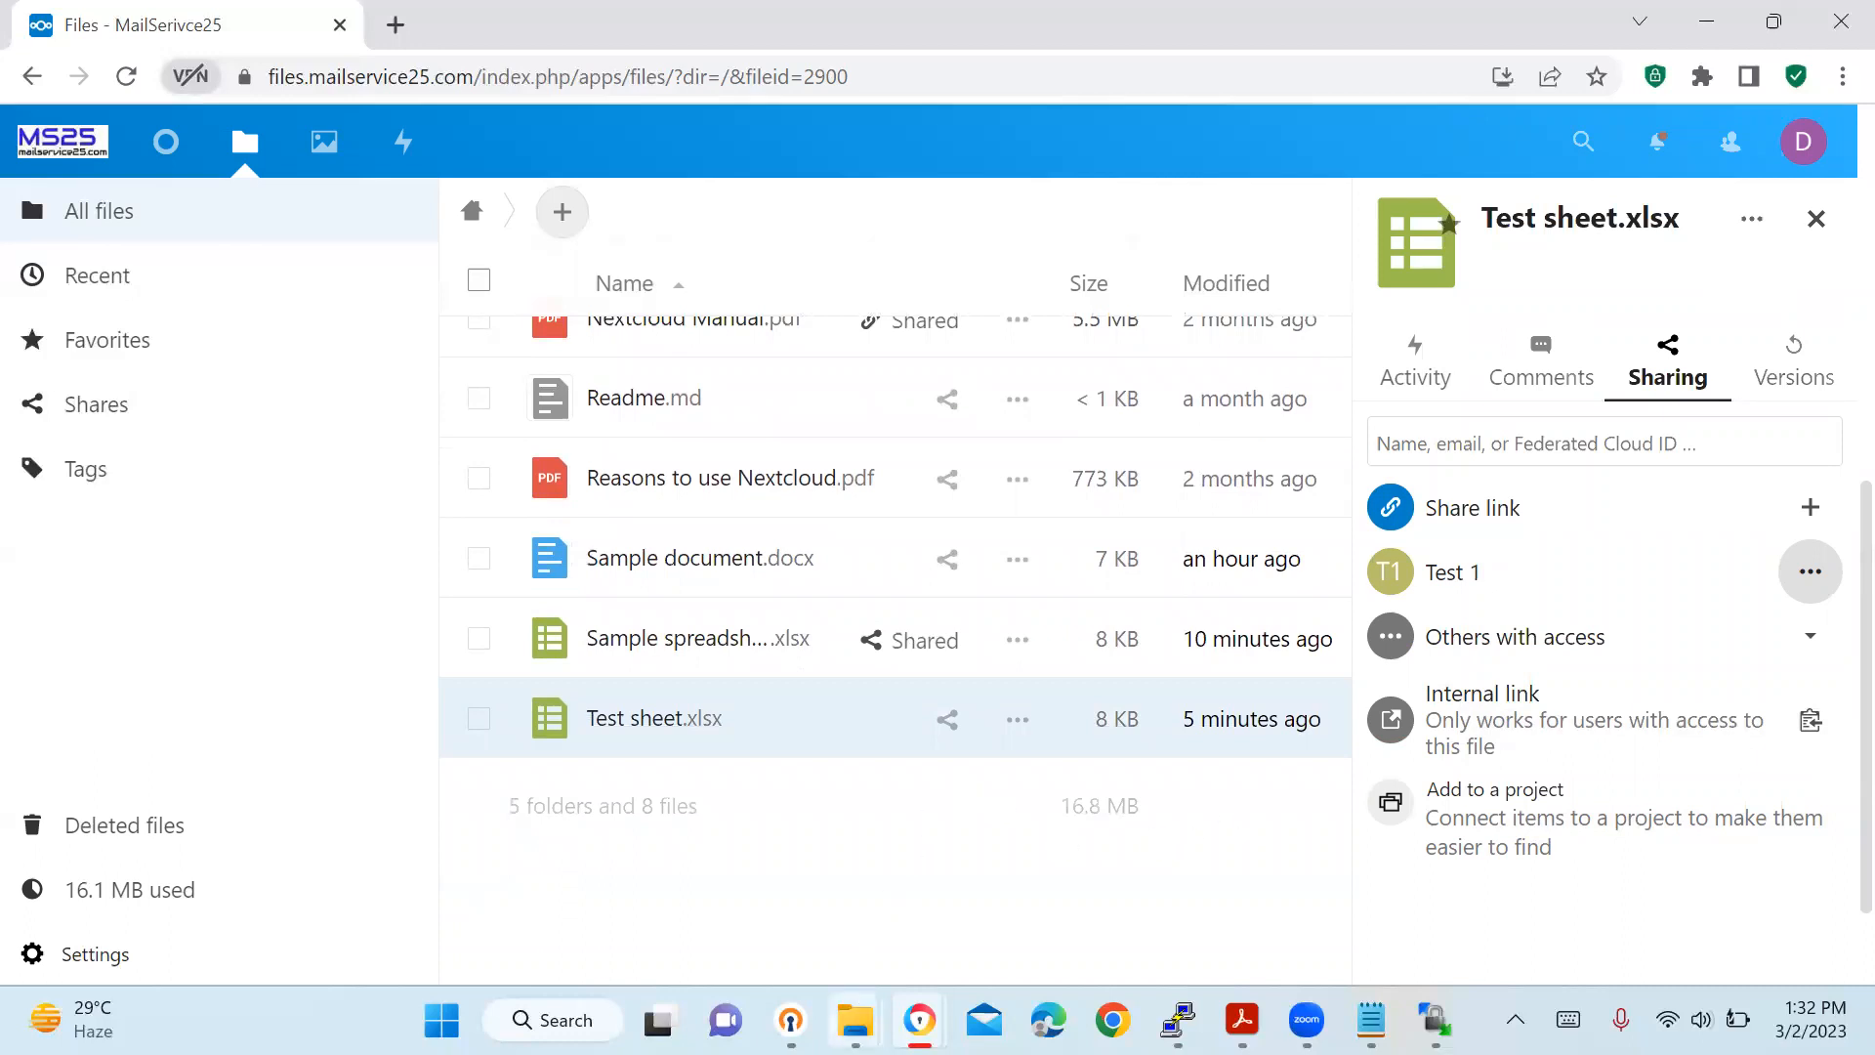
Drag the 75356682-stock-vector calendar JPG from the Downloads folder into the Nextcloud file list.
mouse_move(856, 1016)
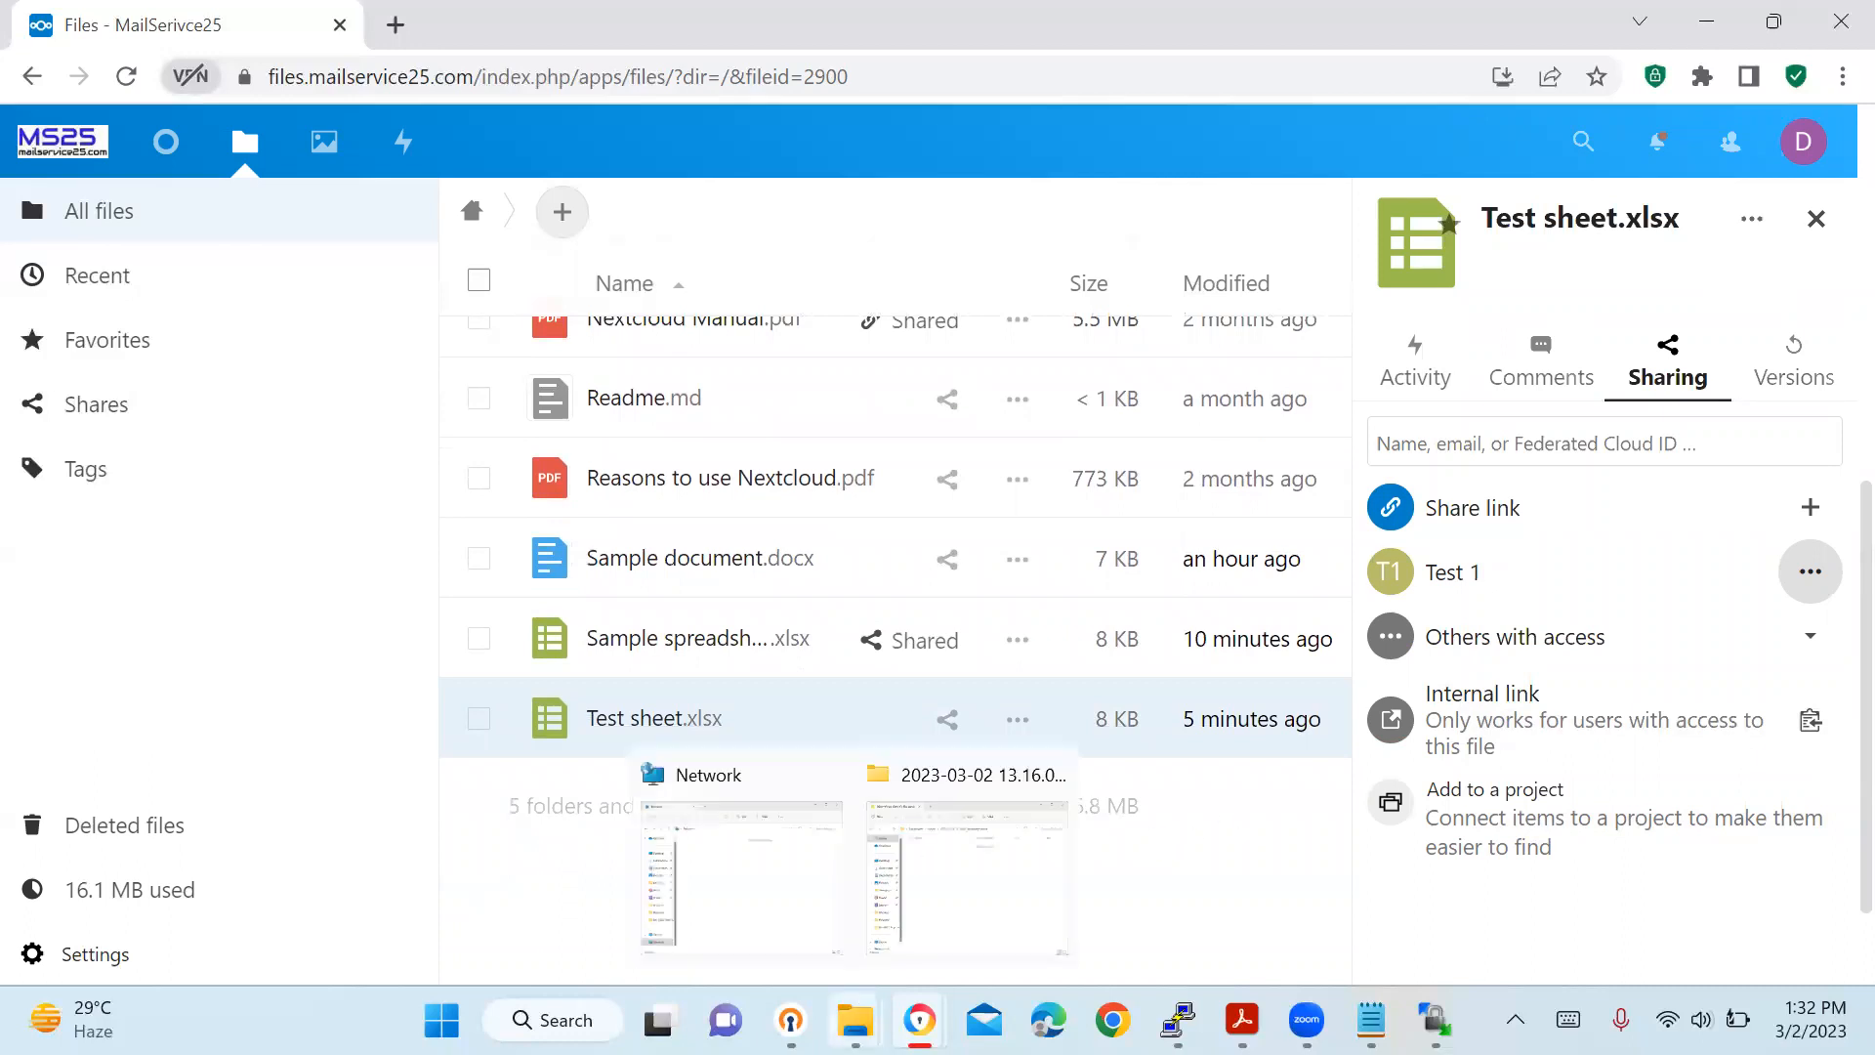
click(961, 891)
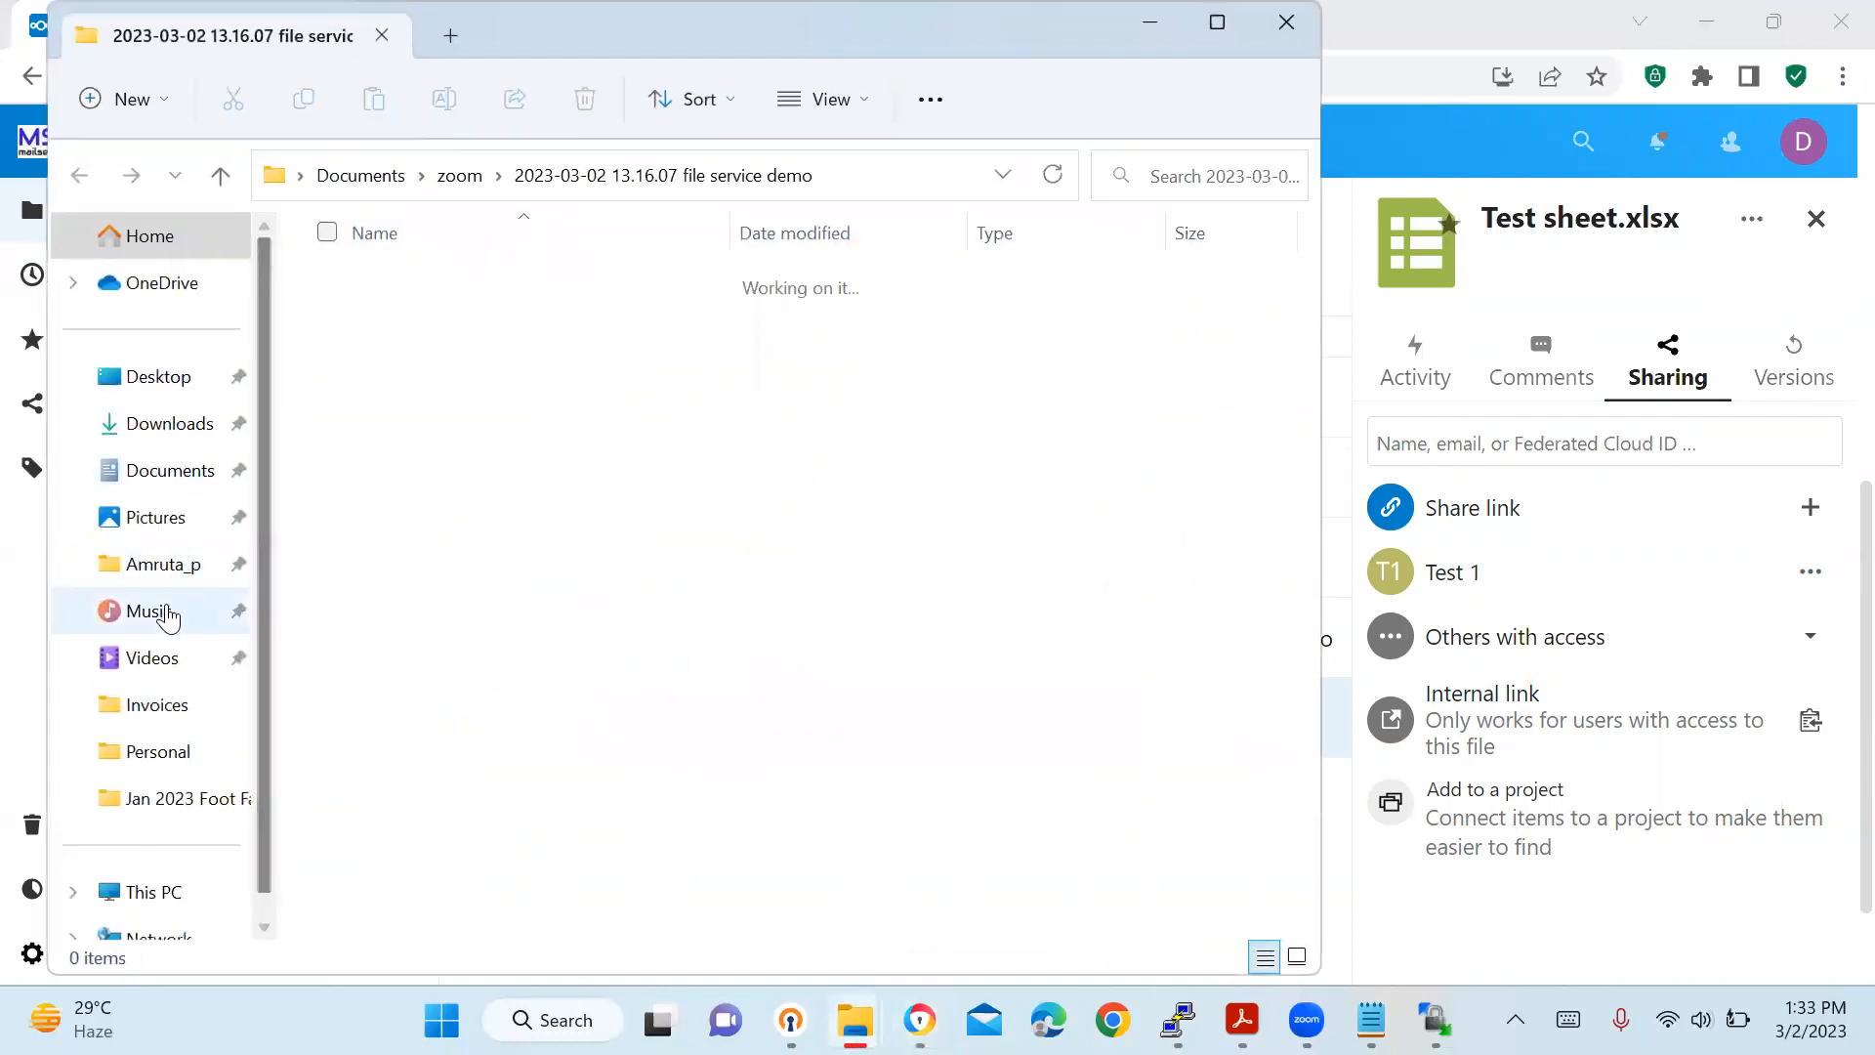
click(151, 567)
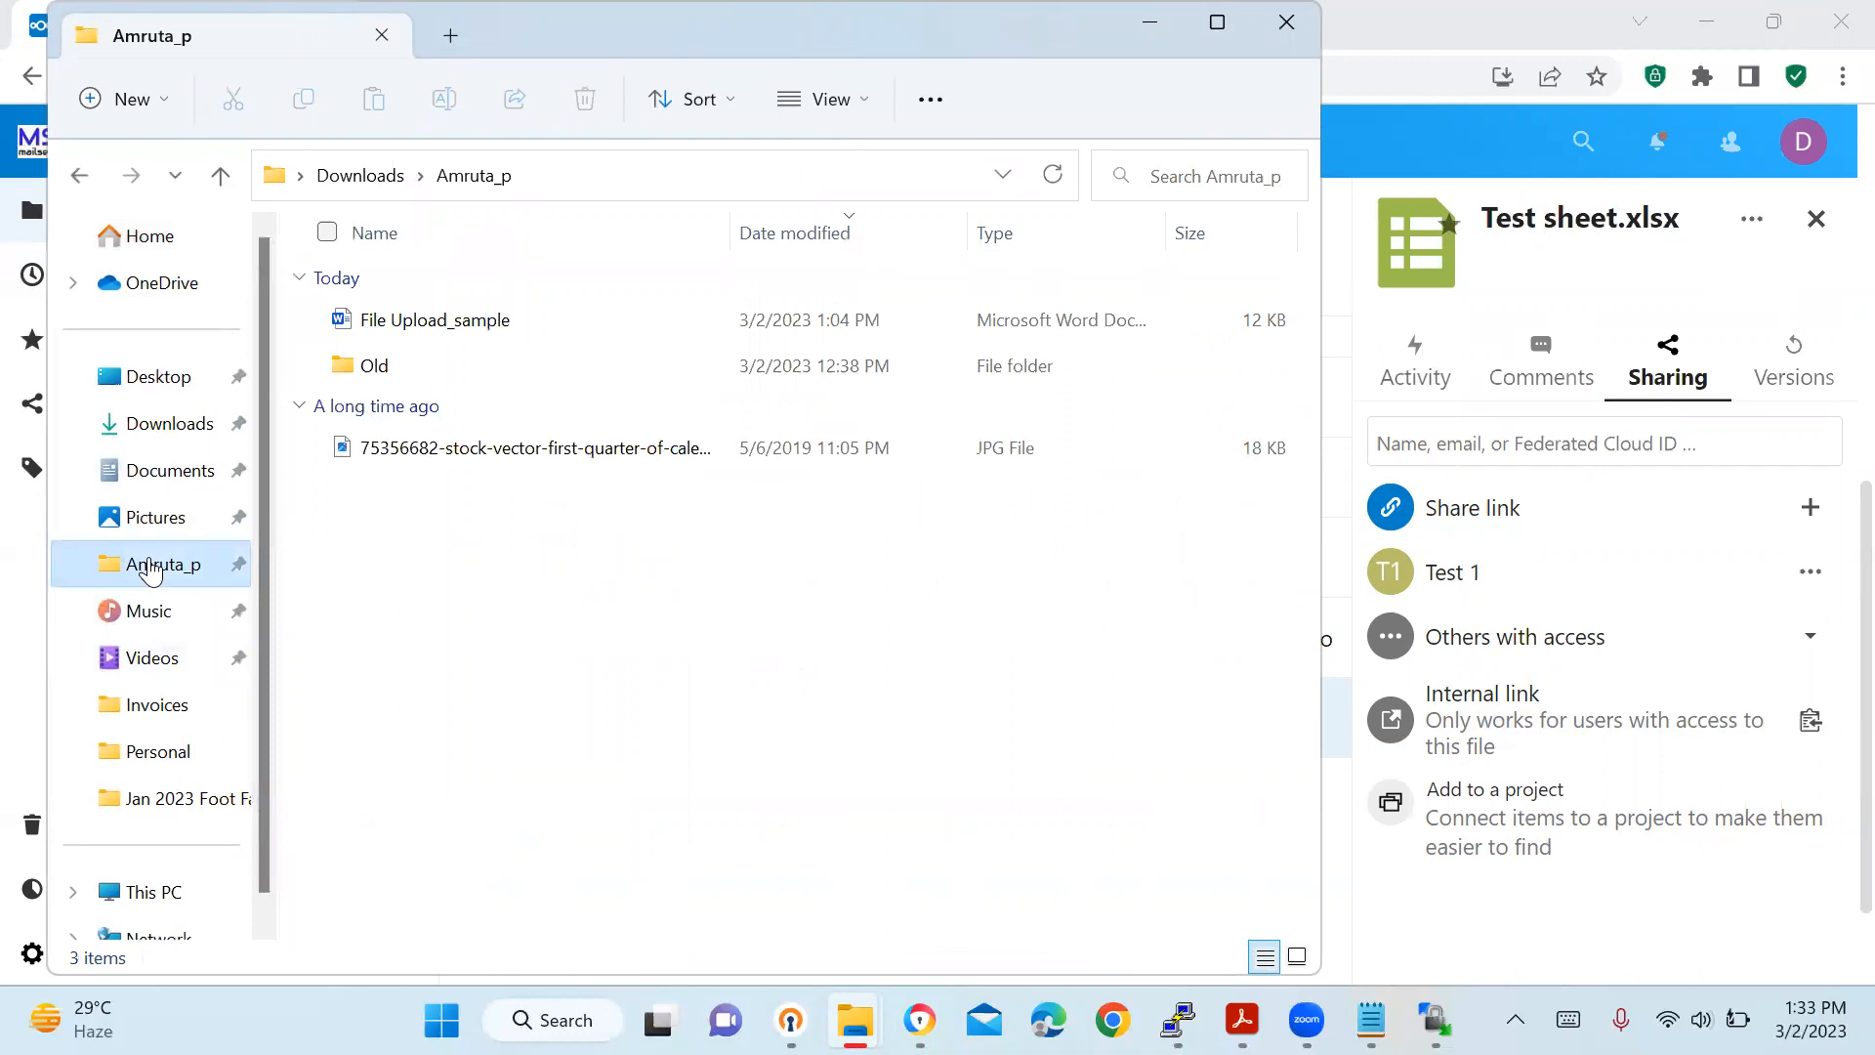
click(464, 457)
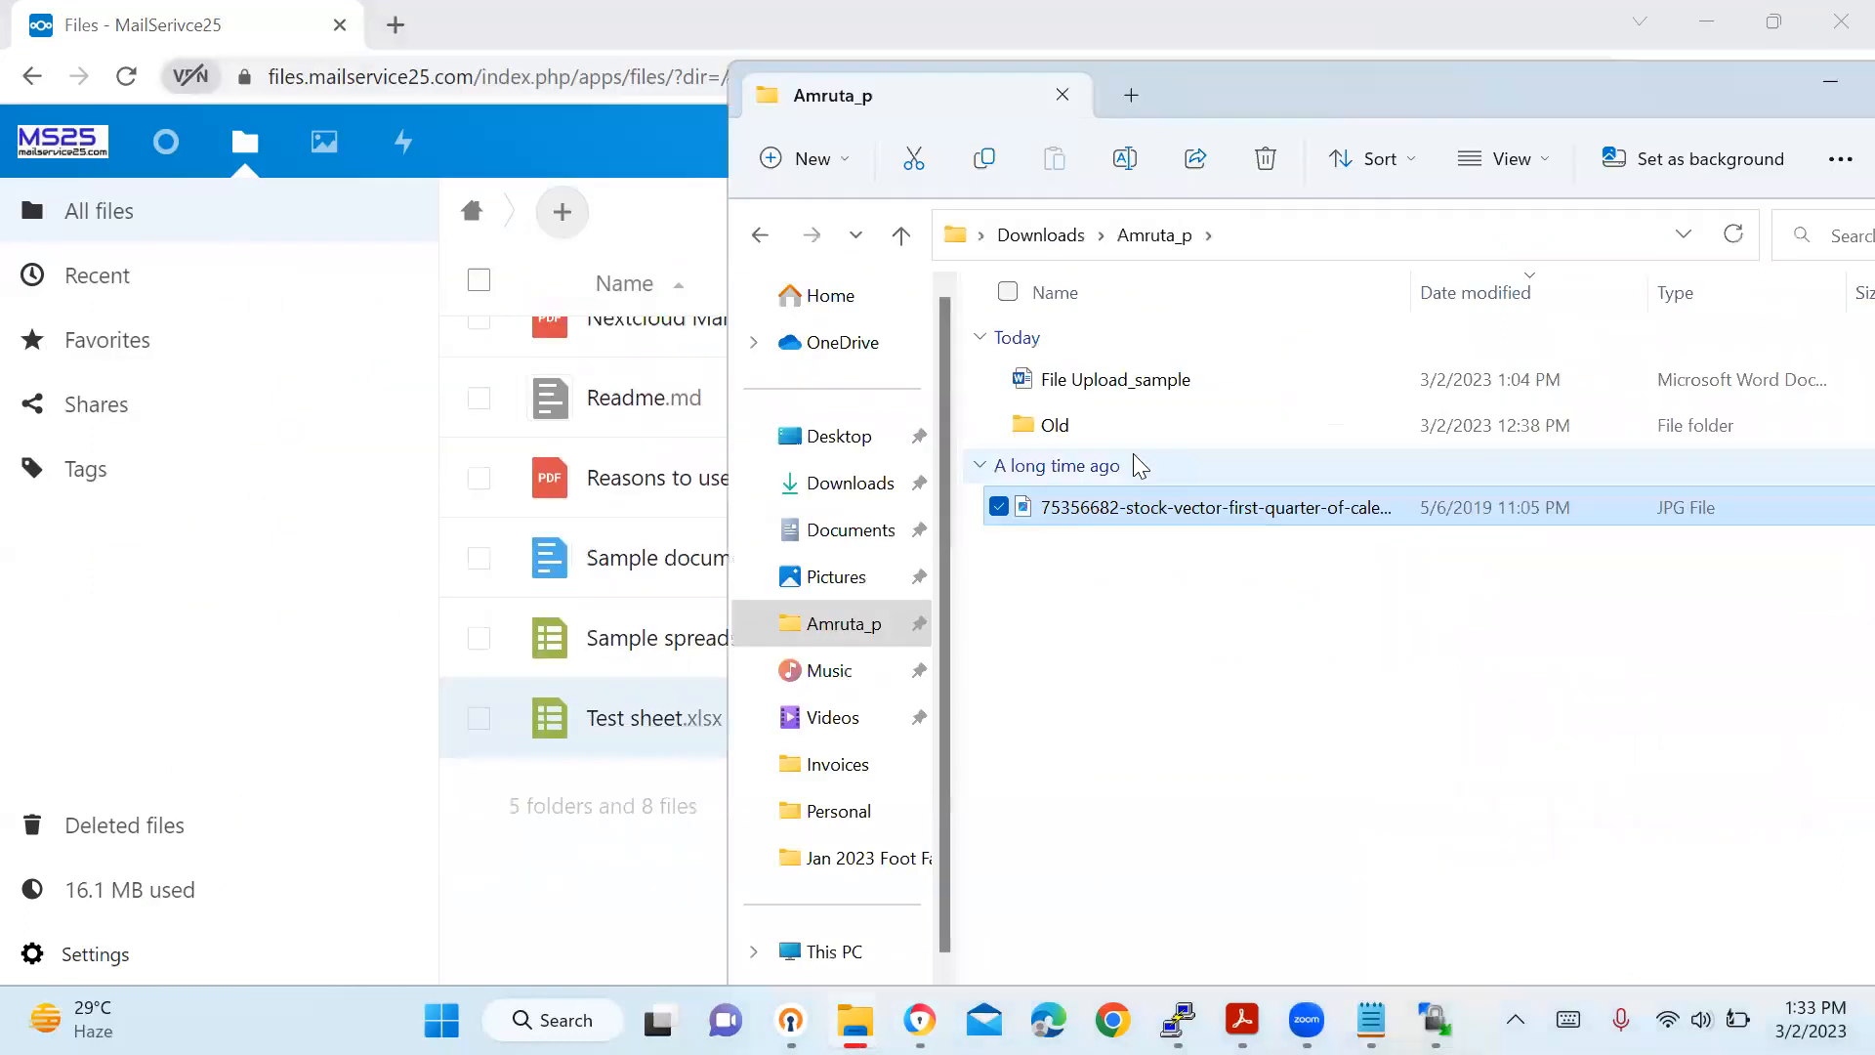
drag(1146, 513, 566, 836)
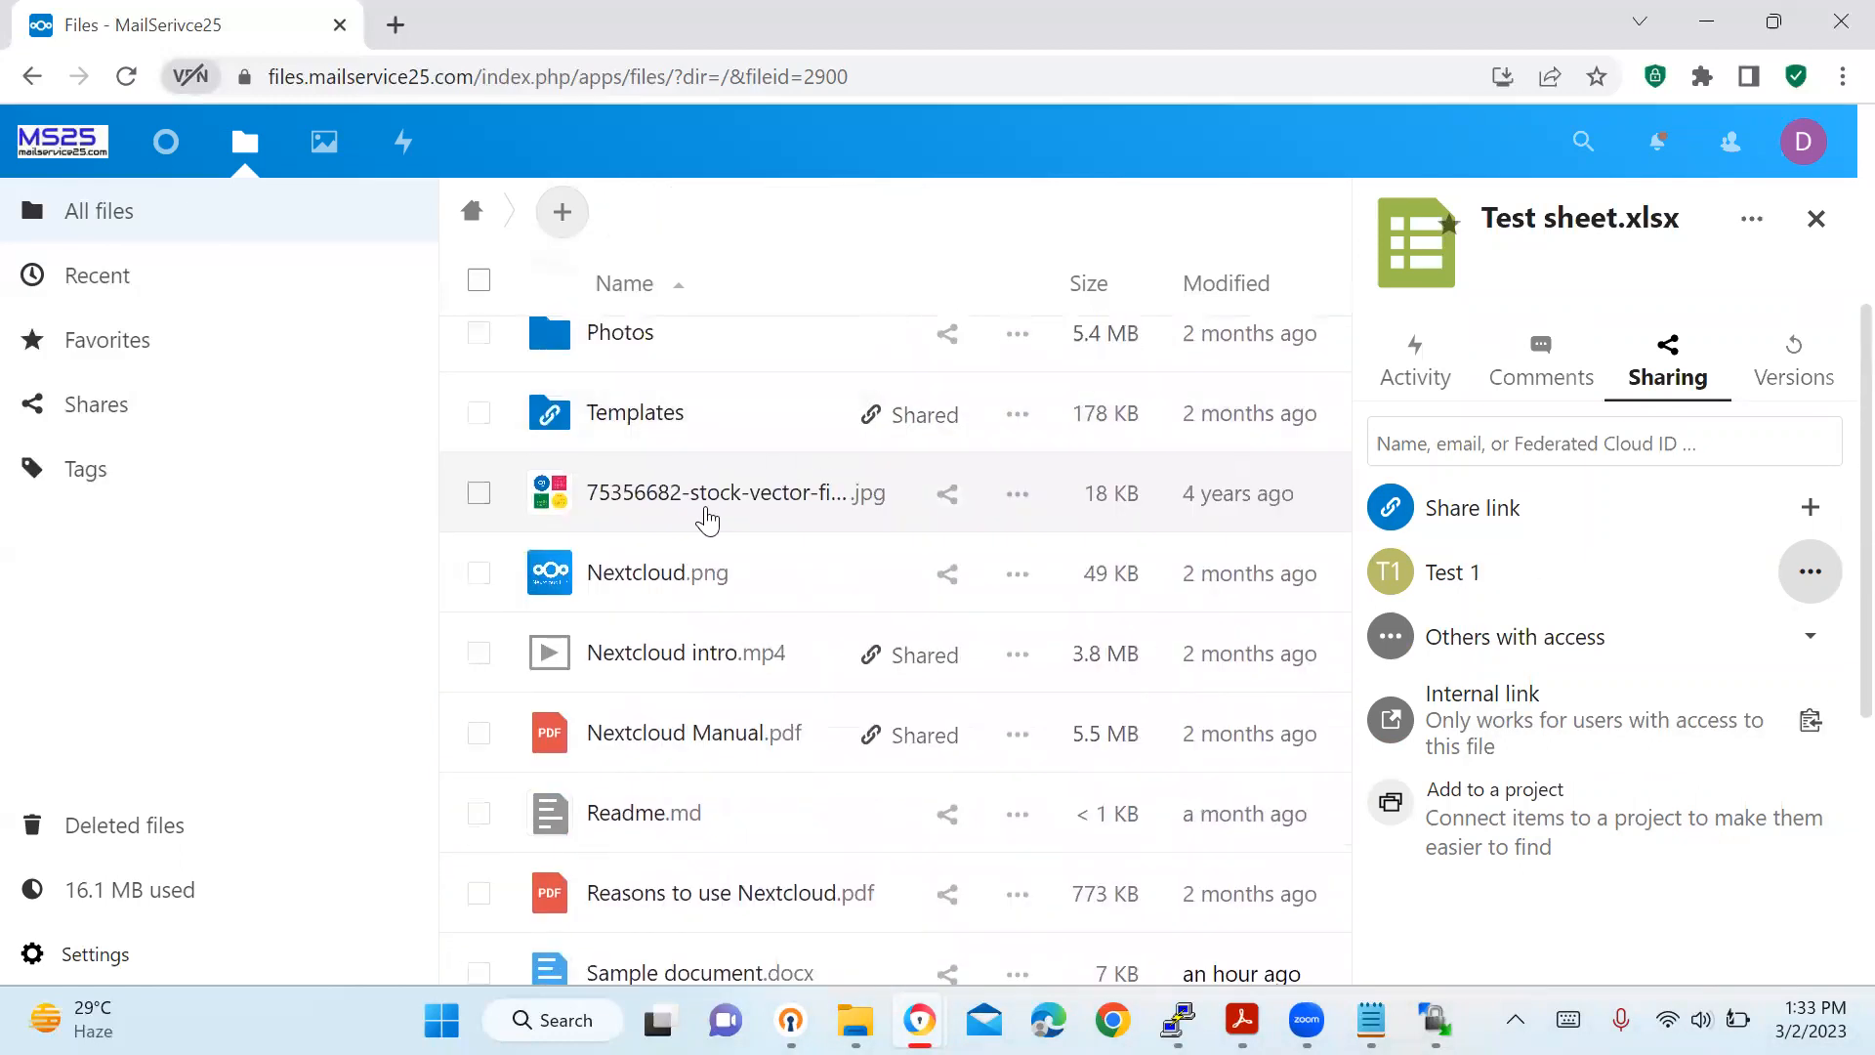
Preview the Q1 2018 calendar JPG, then close its details panel and the viewer.
click(703, 514)
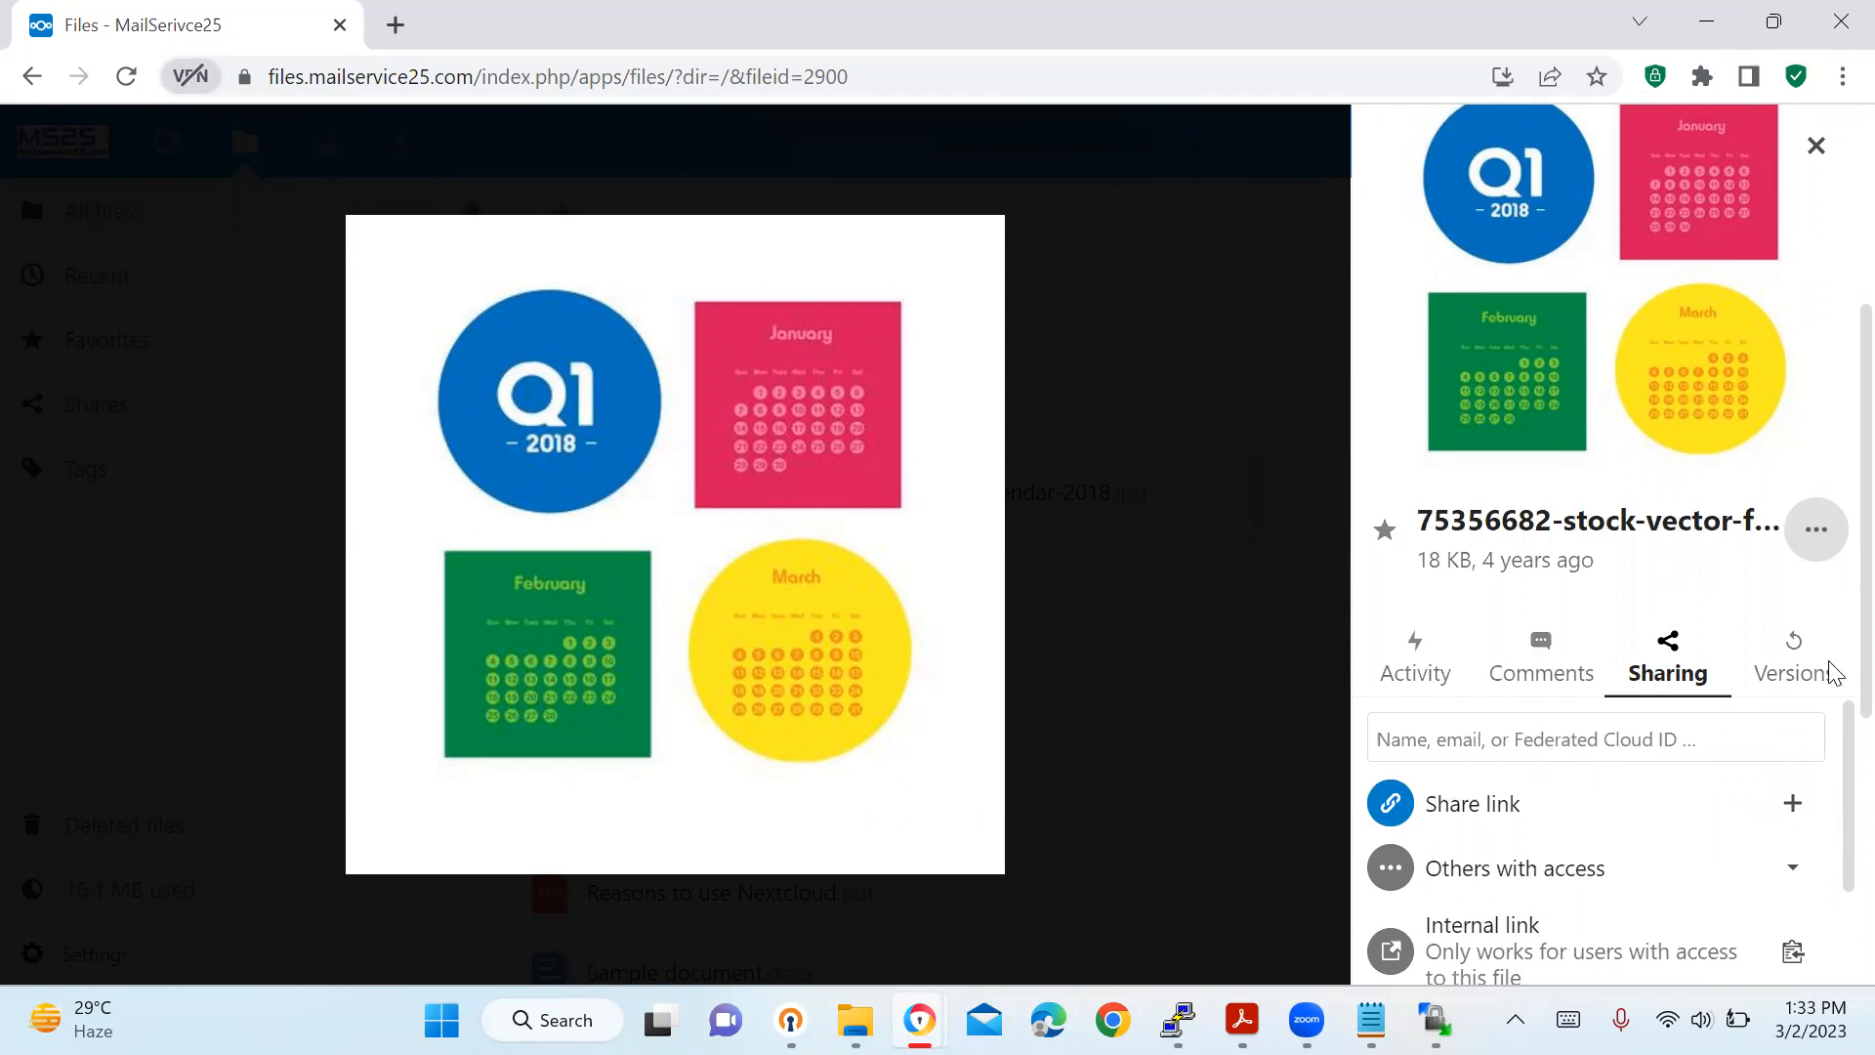
mouse_move(1828, 662)
mouse_down()
mouse_move(1829, 704)
mouse_move(1828, 674)
mouse_up()
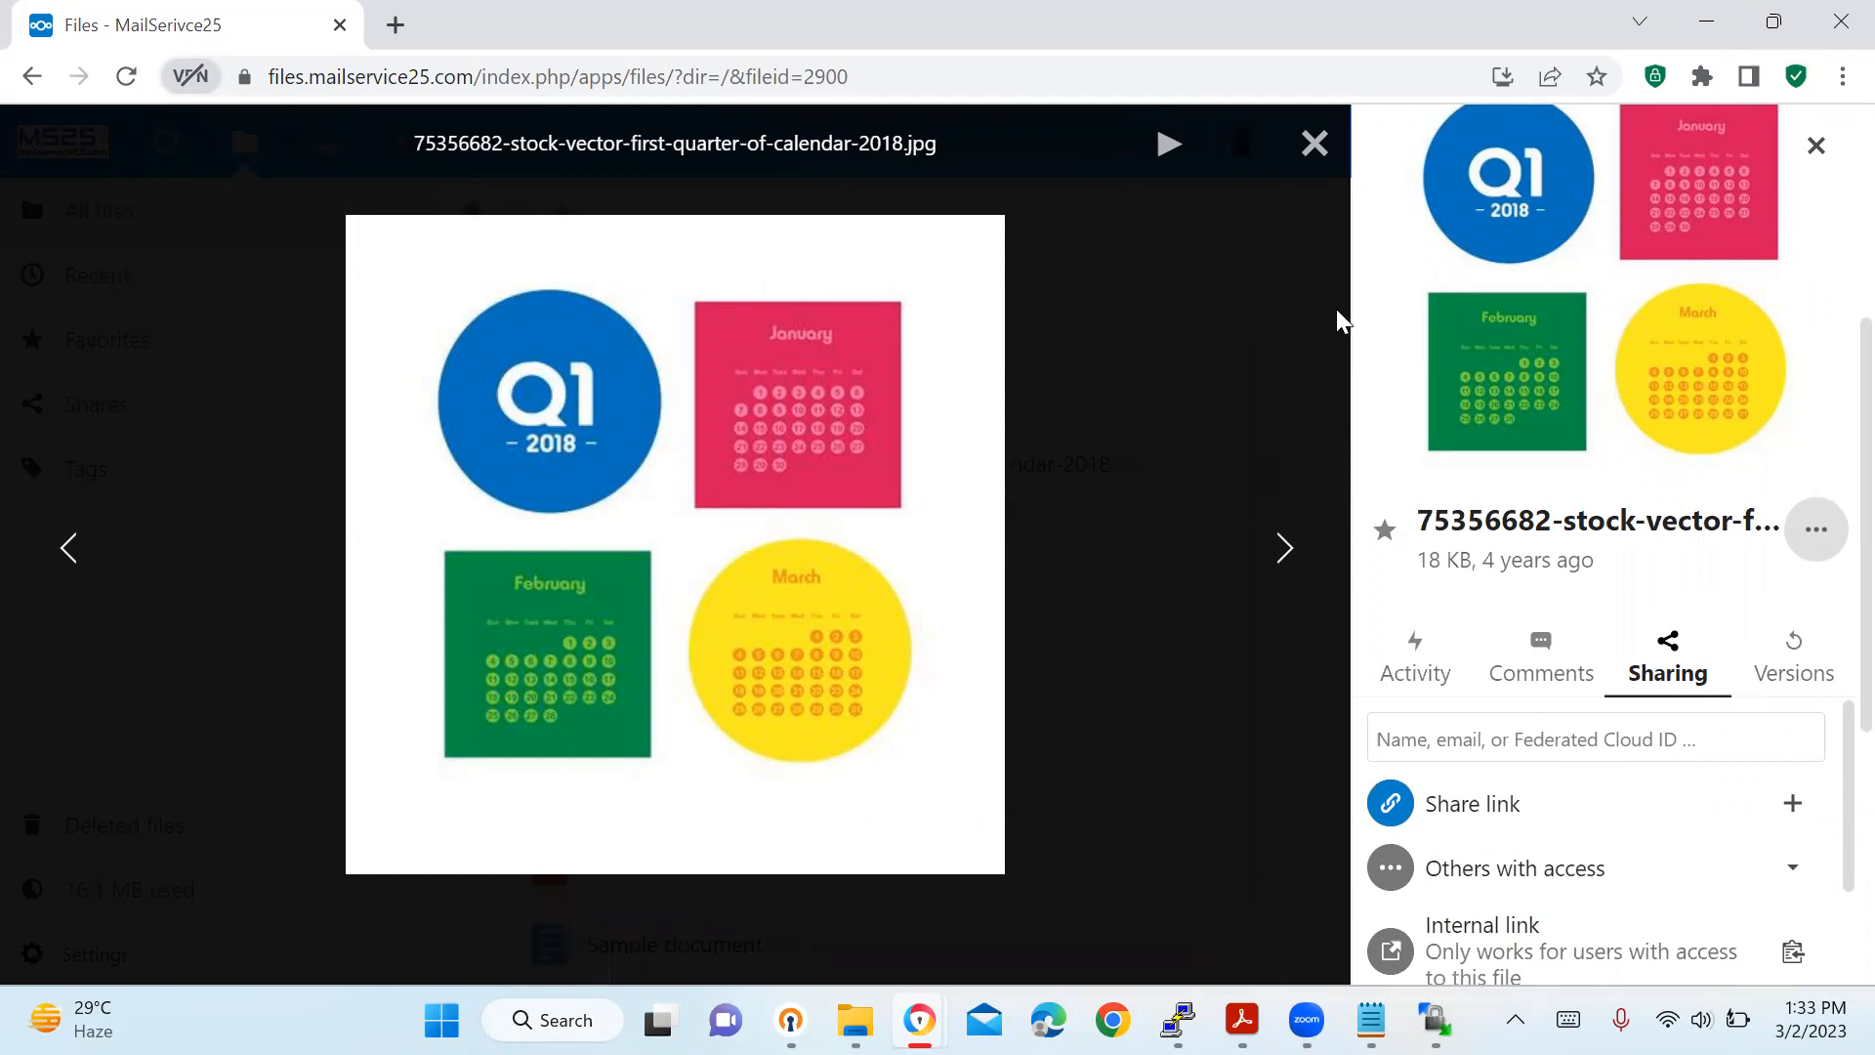
click(1714, 269)
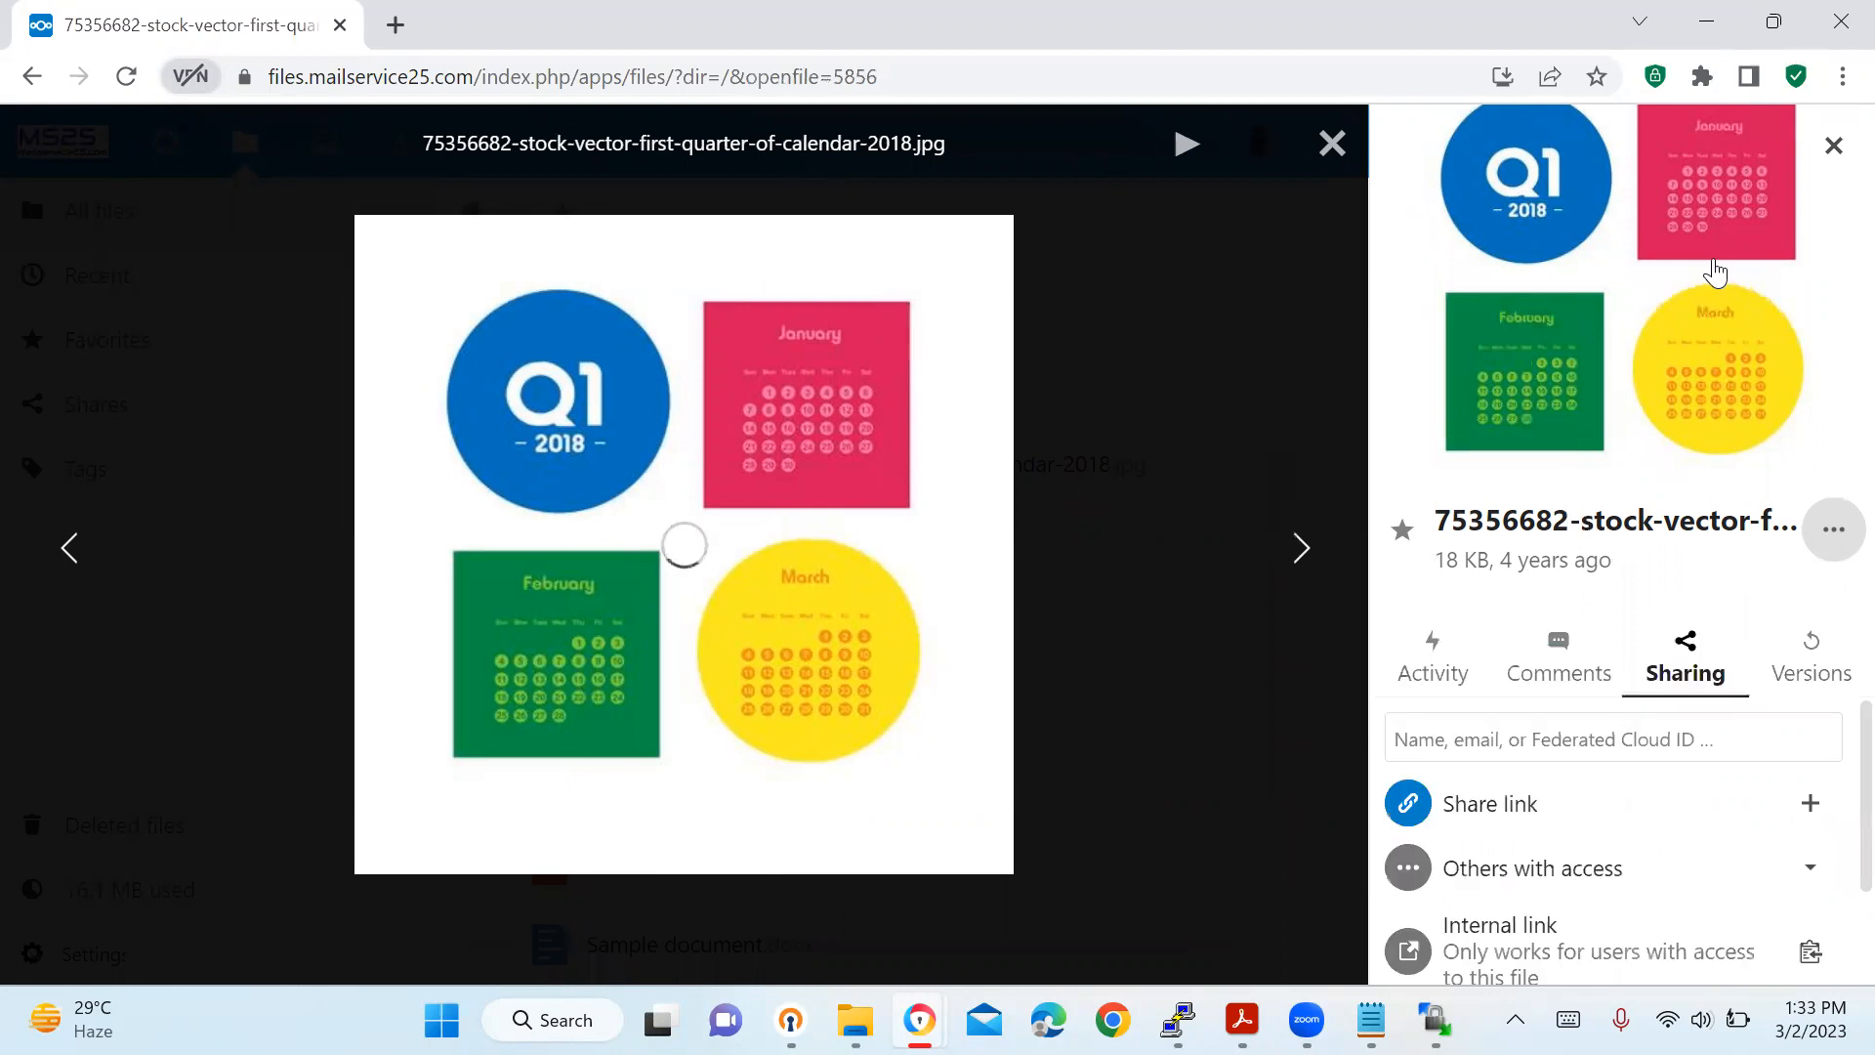
click(1832, 149)
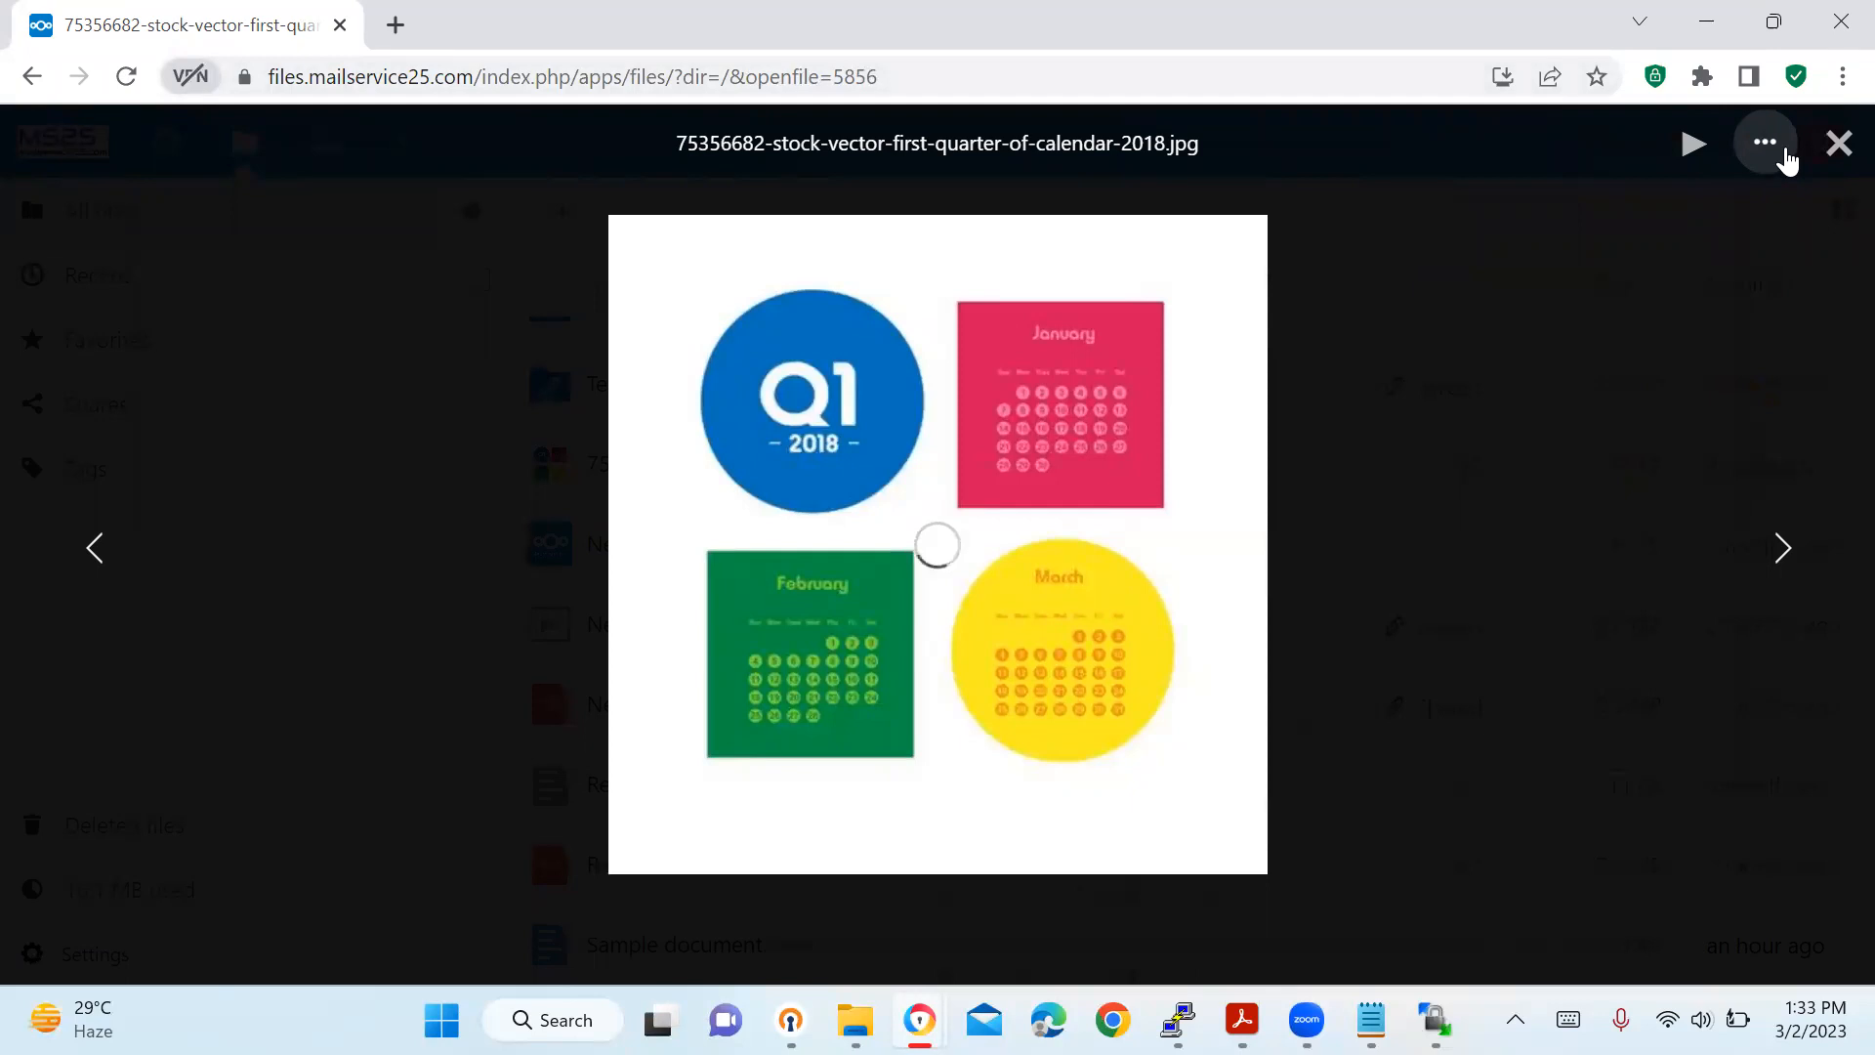
click(1835, 156)
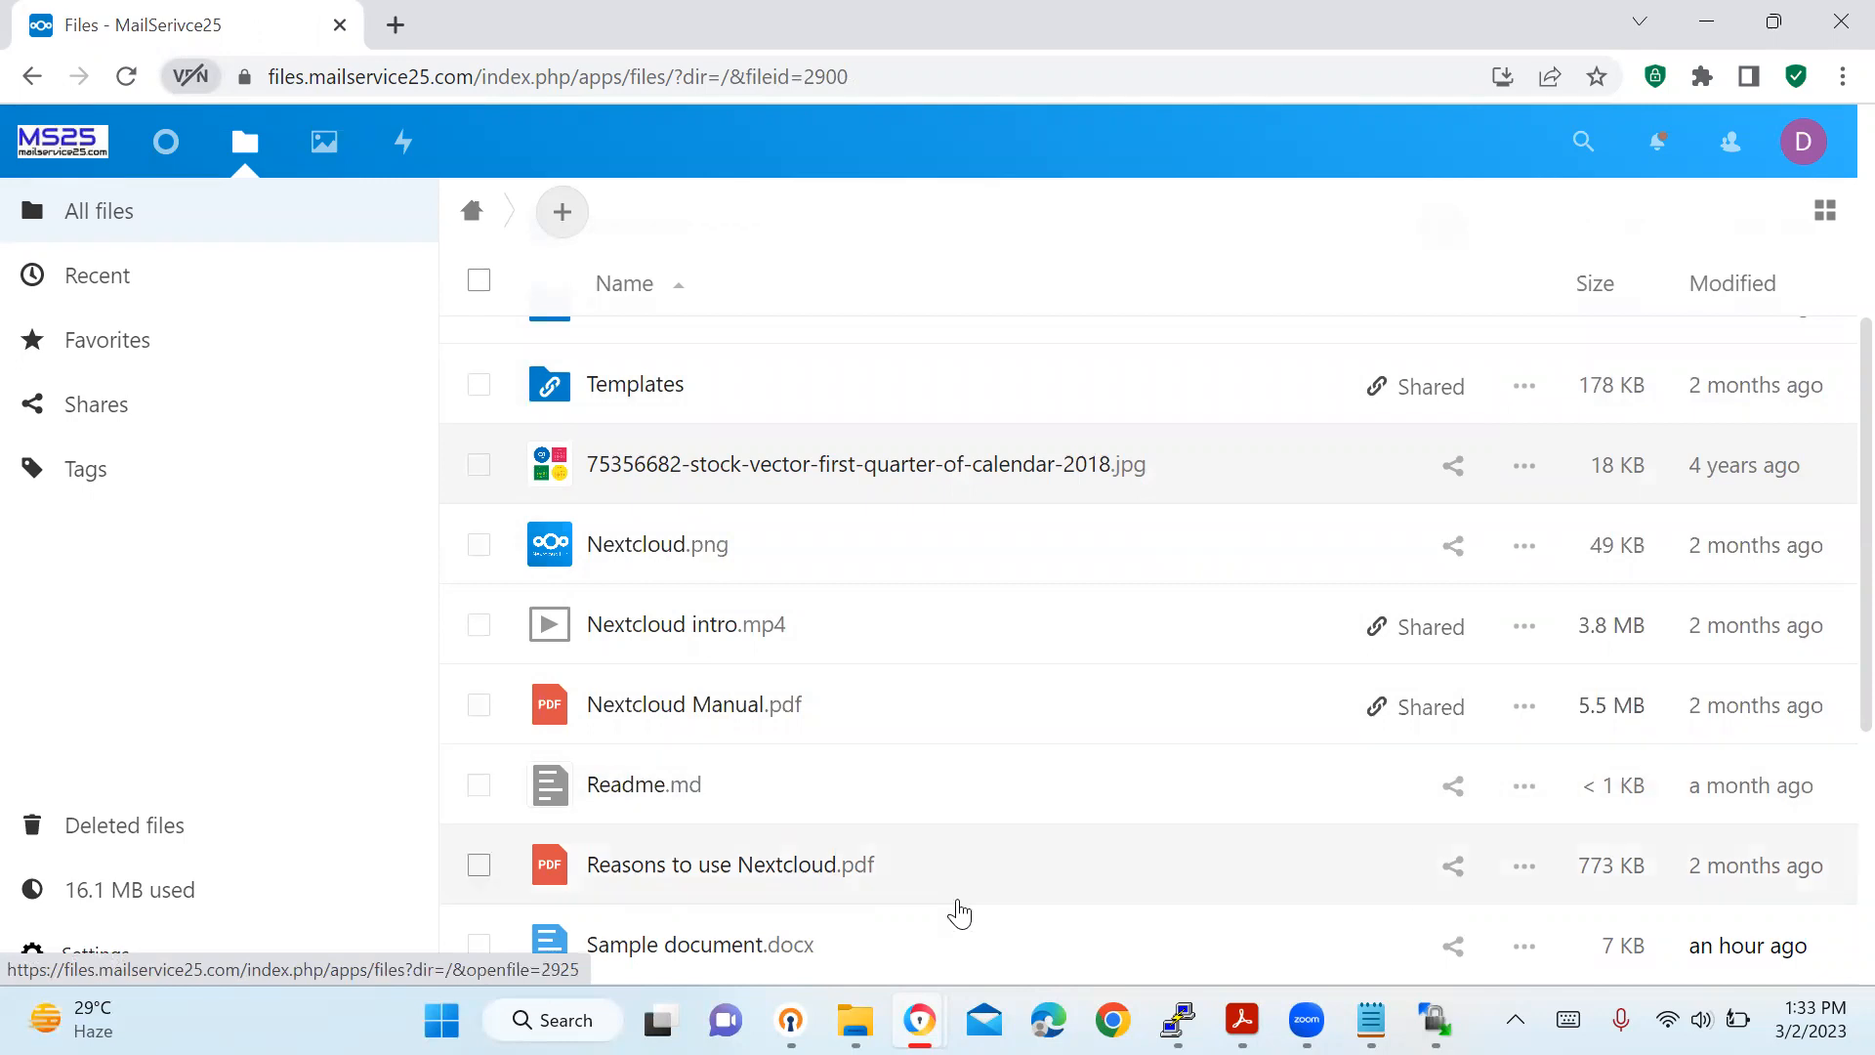
mouse_move(919, 1020)
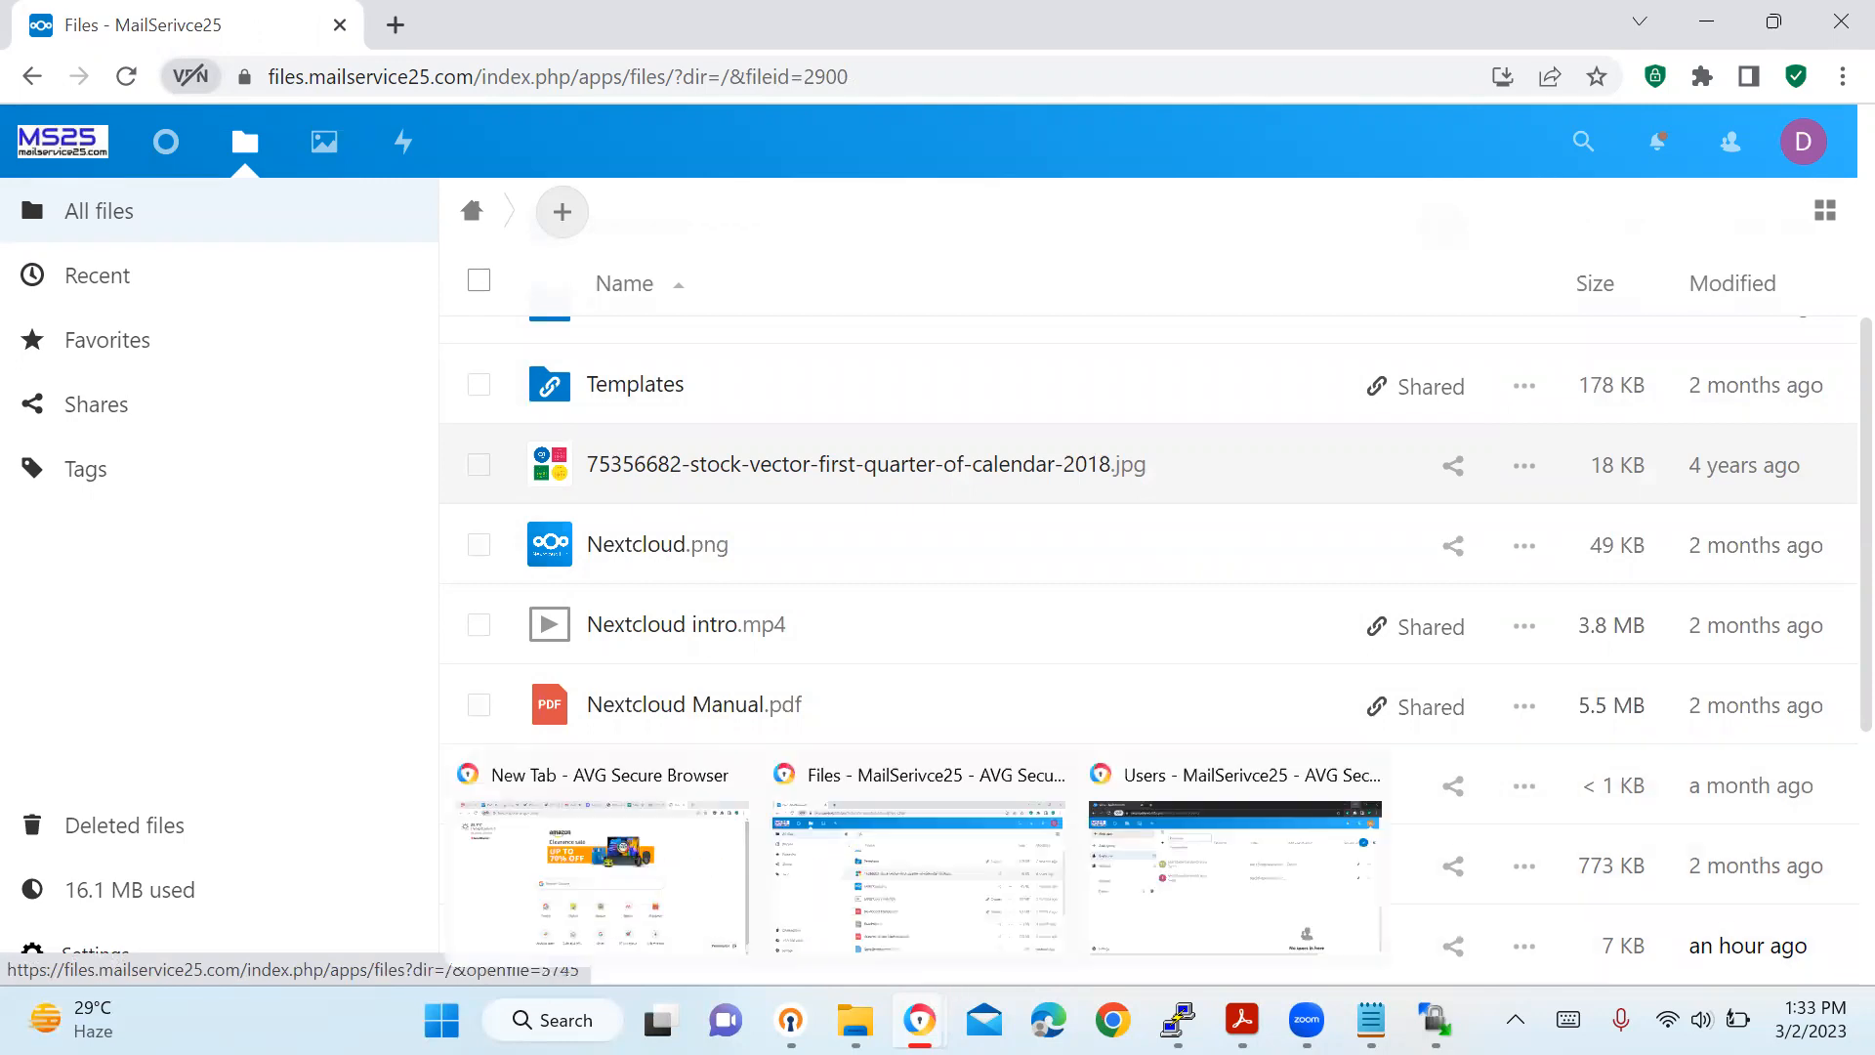
Switch to the Users page and scroll right to show group and quota columns.
click(1162, 918)
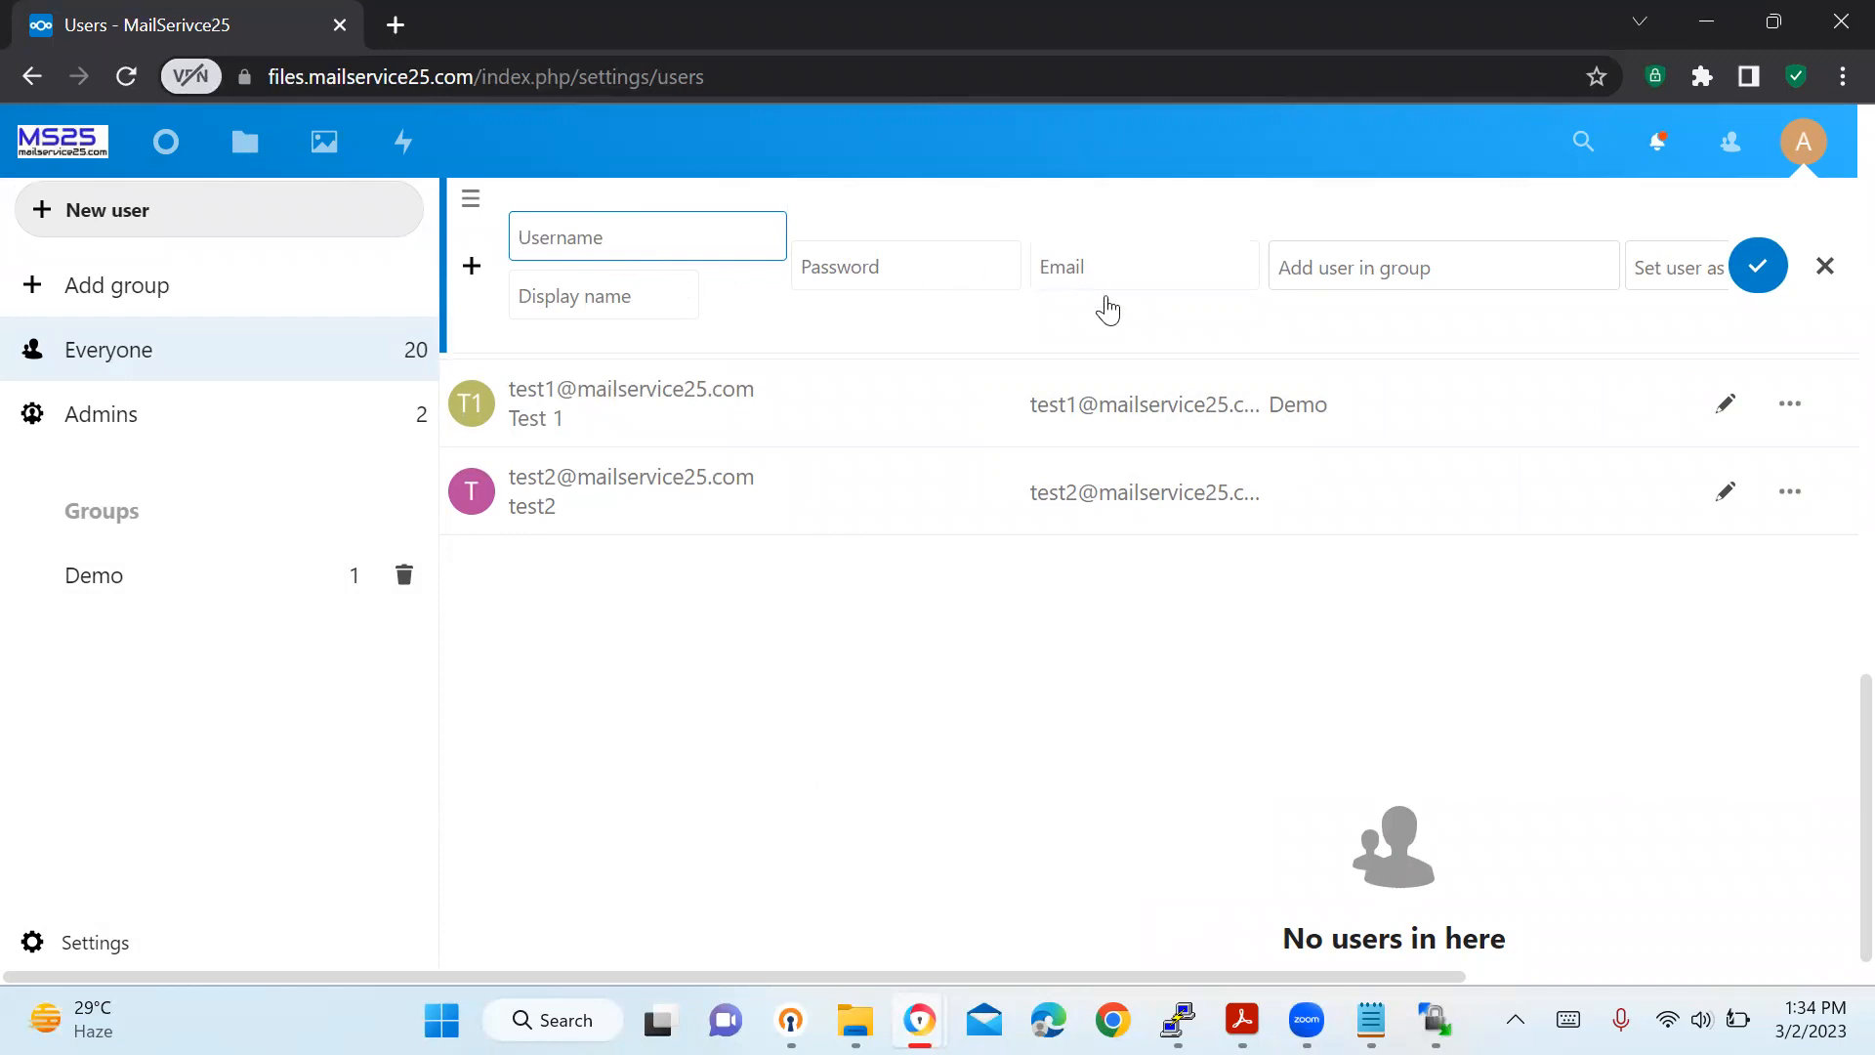
drag(1133, 982, 1499, 976)
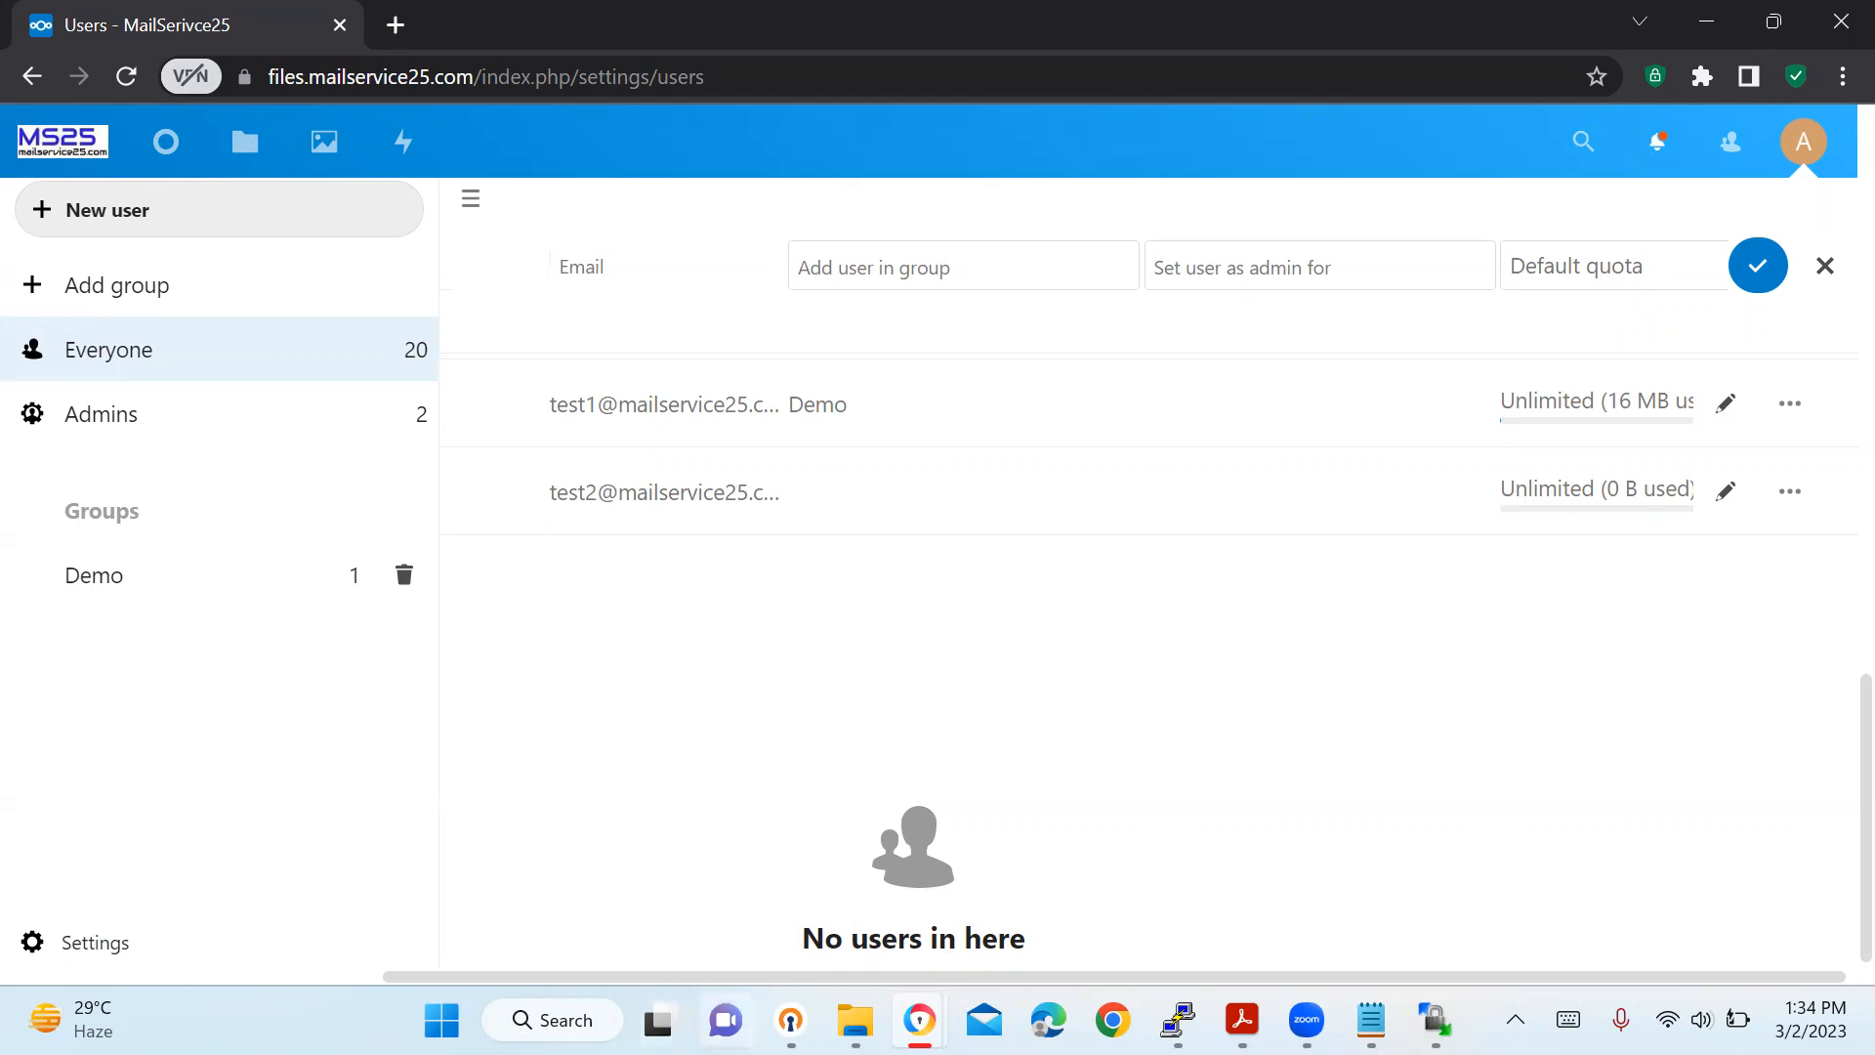
Select the WebDAV address in Files settings, then bring up File Explorer's Network folder.
mouse_move(919, 1020)
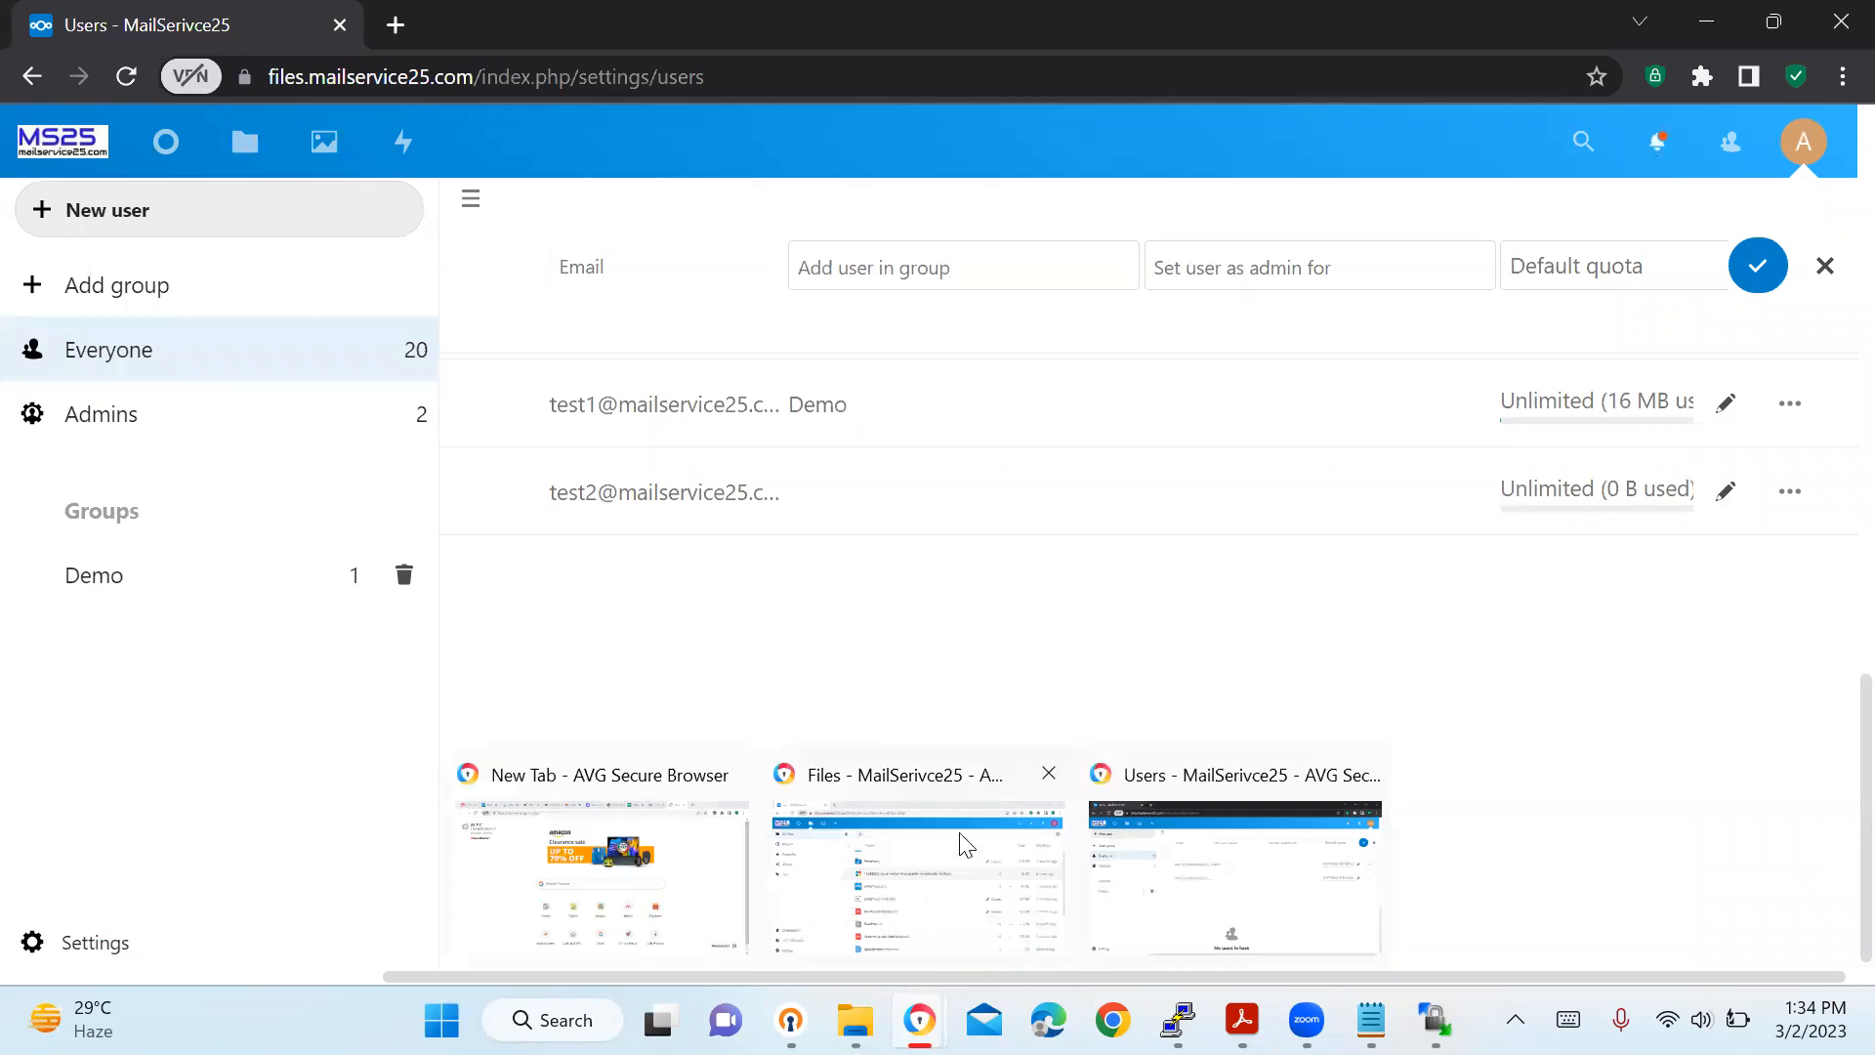
click(916, 807)
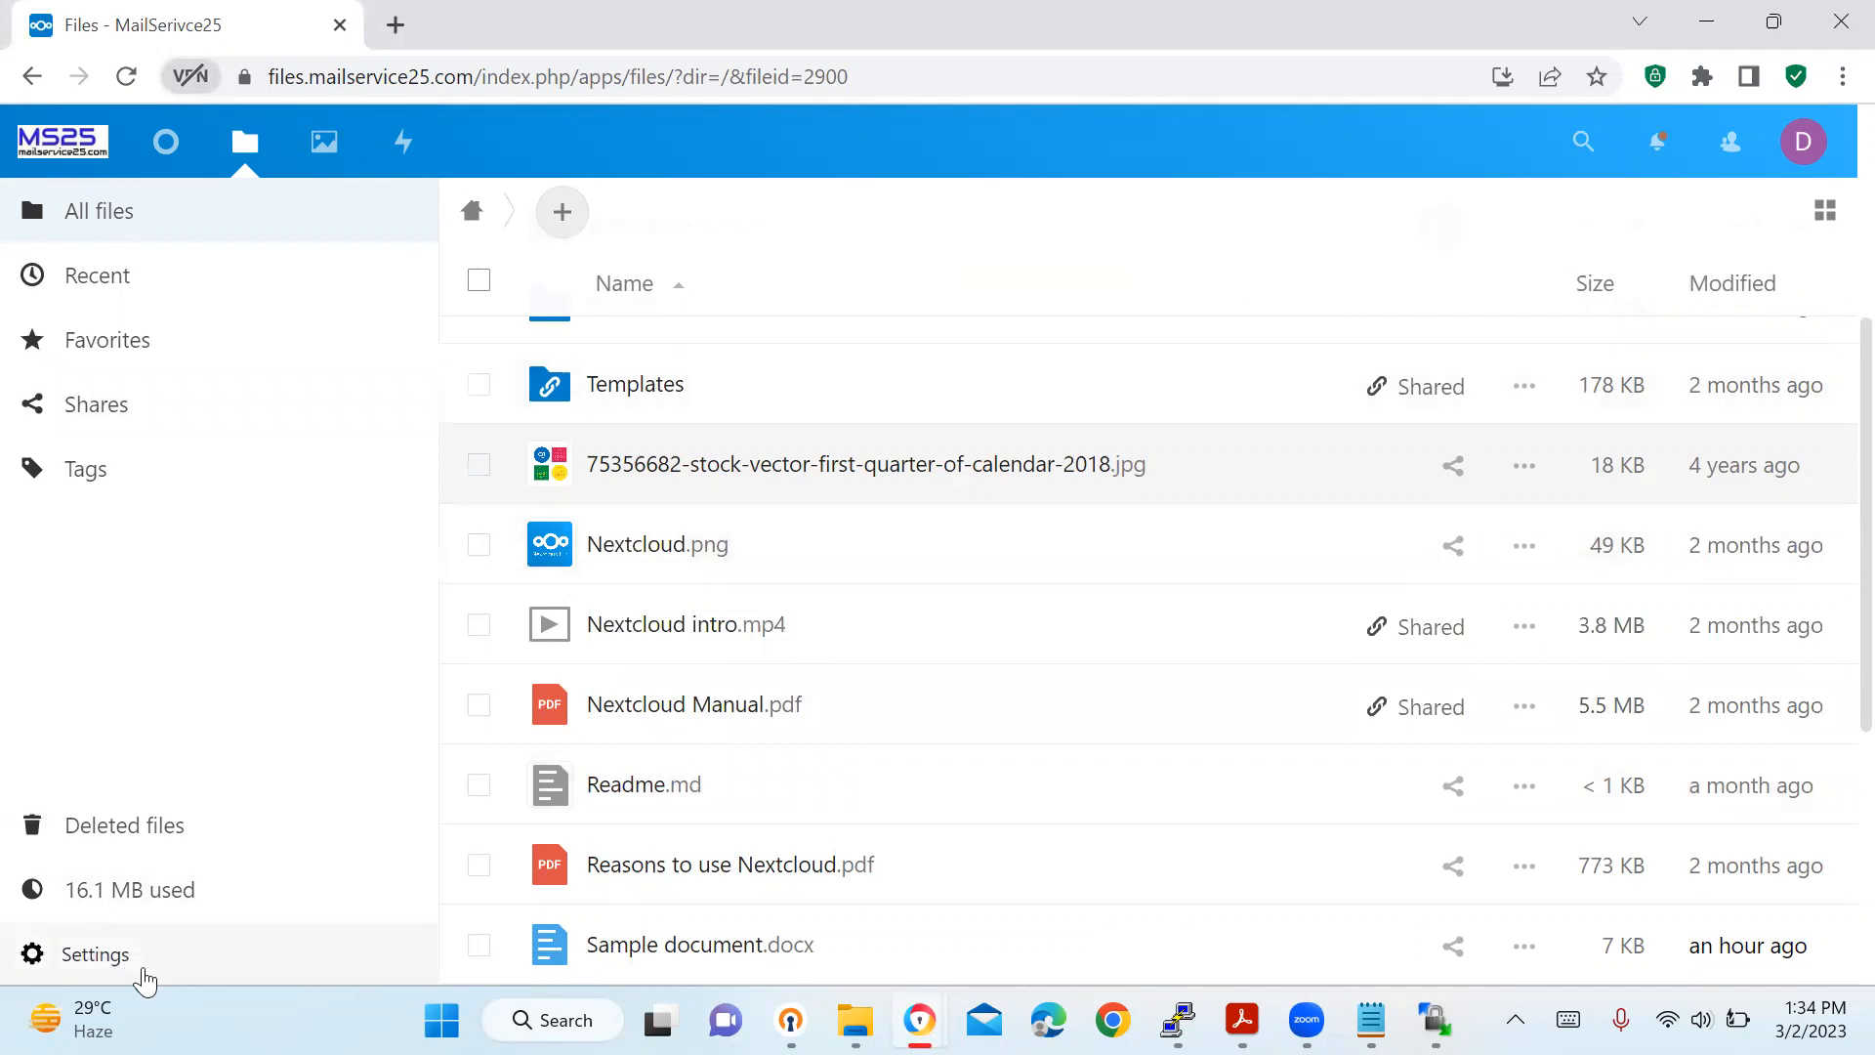
click(142, 967)
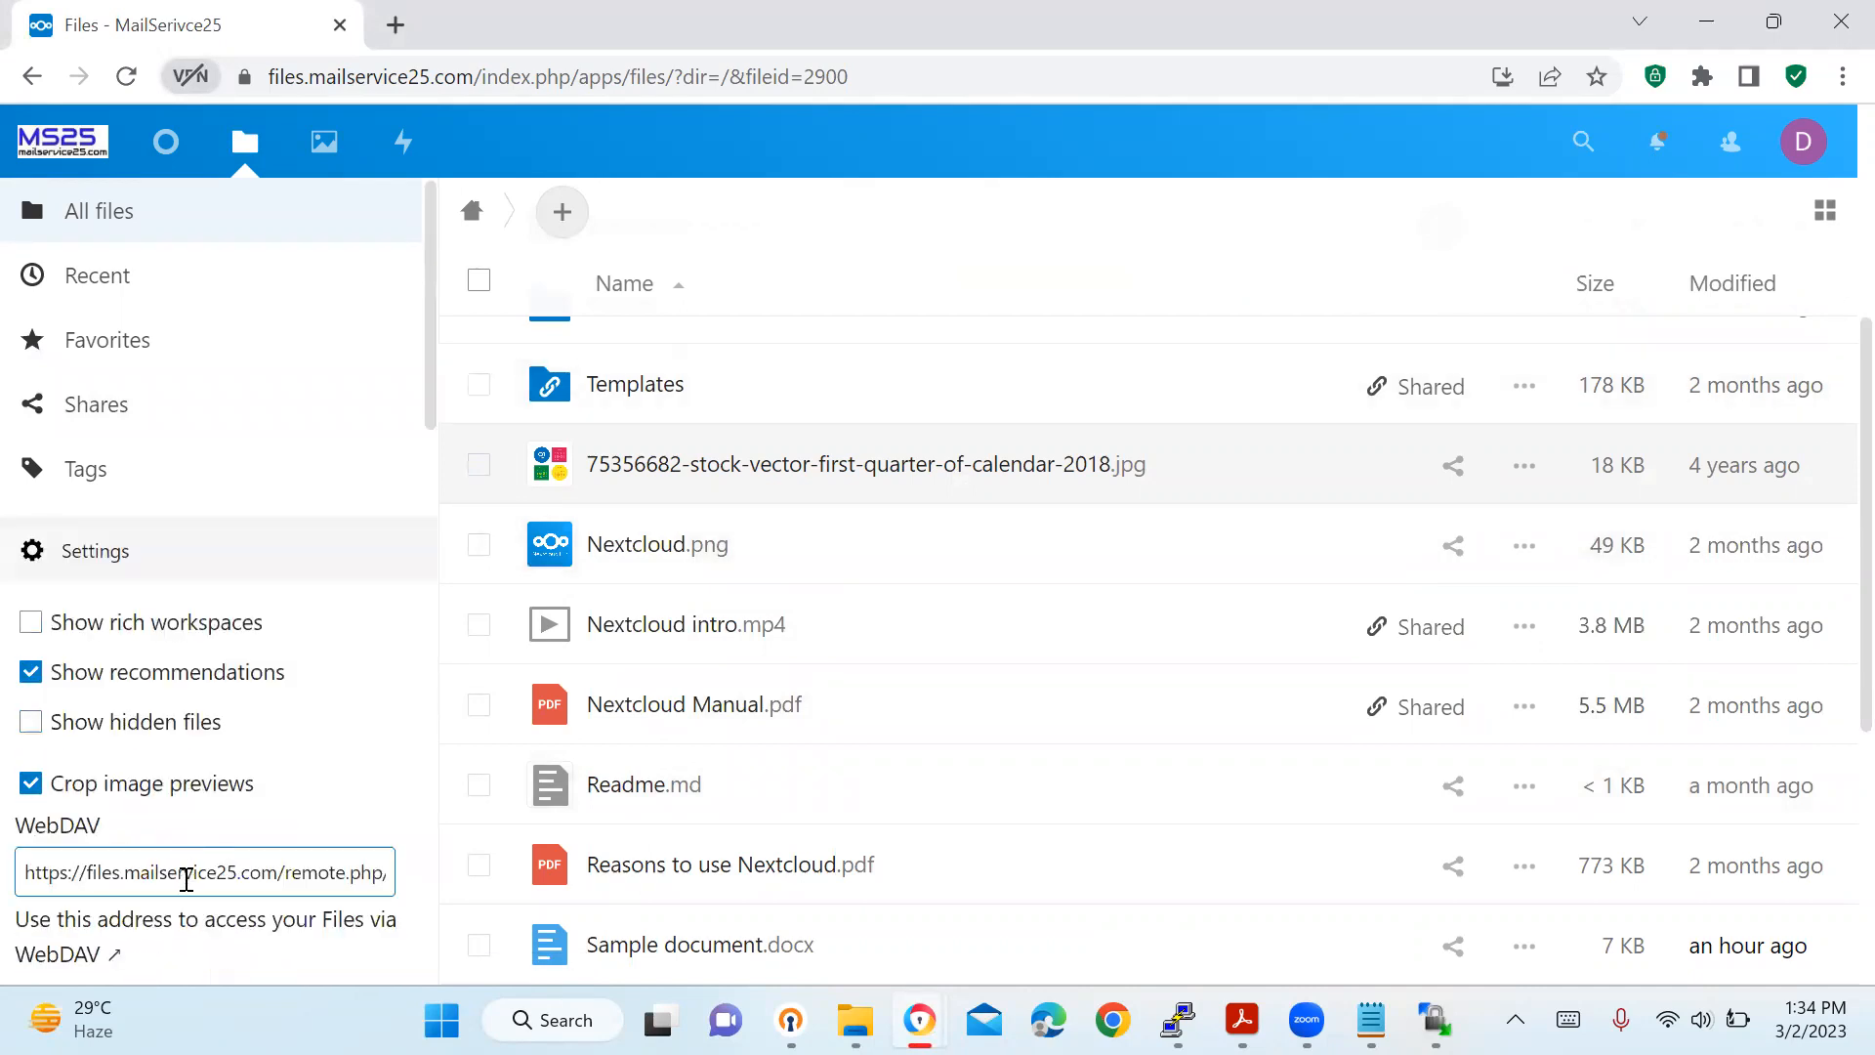
click(183, 879)
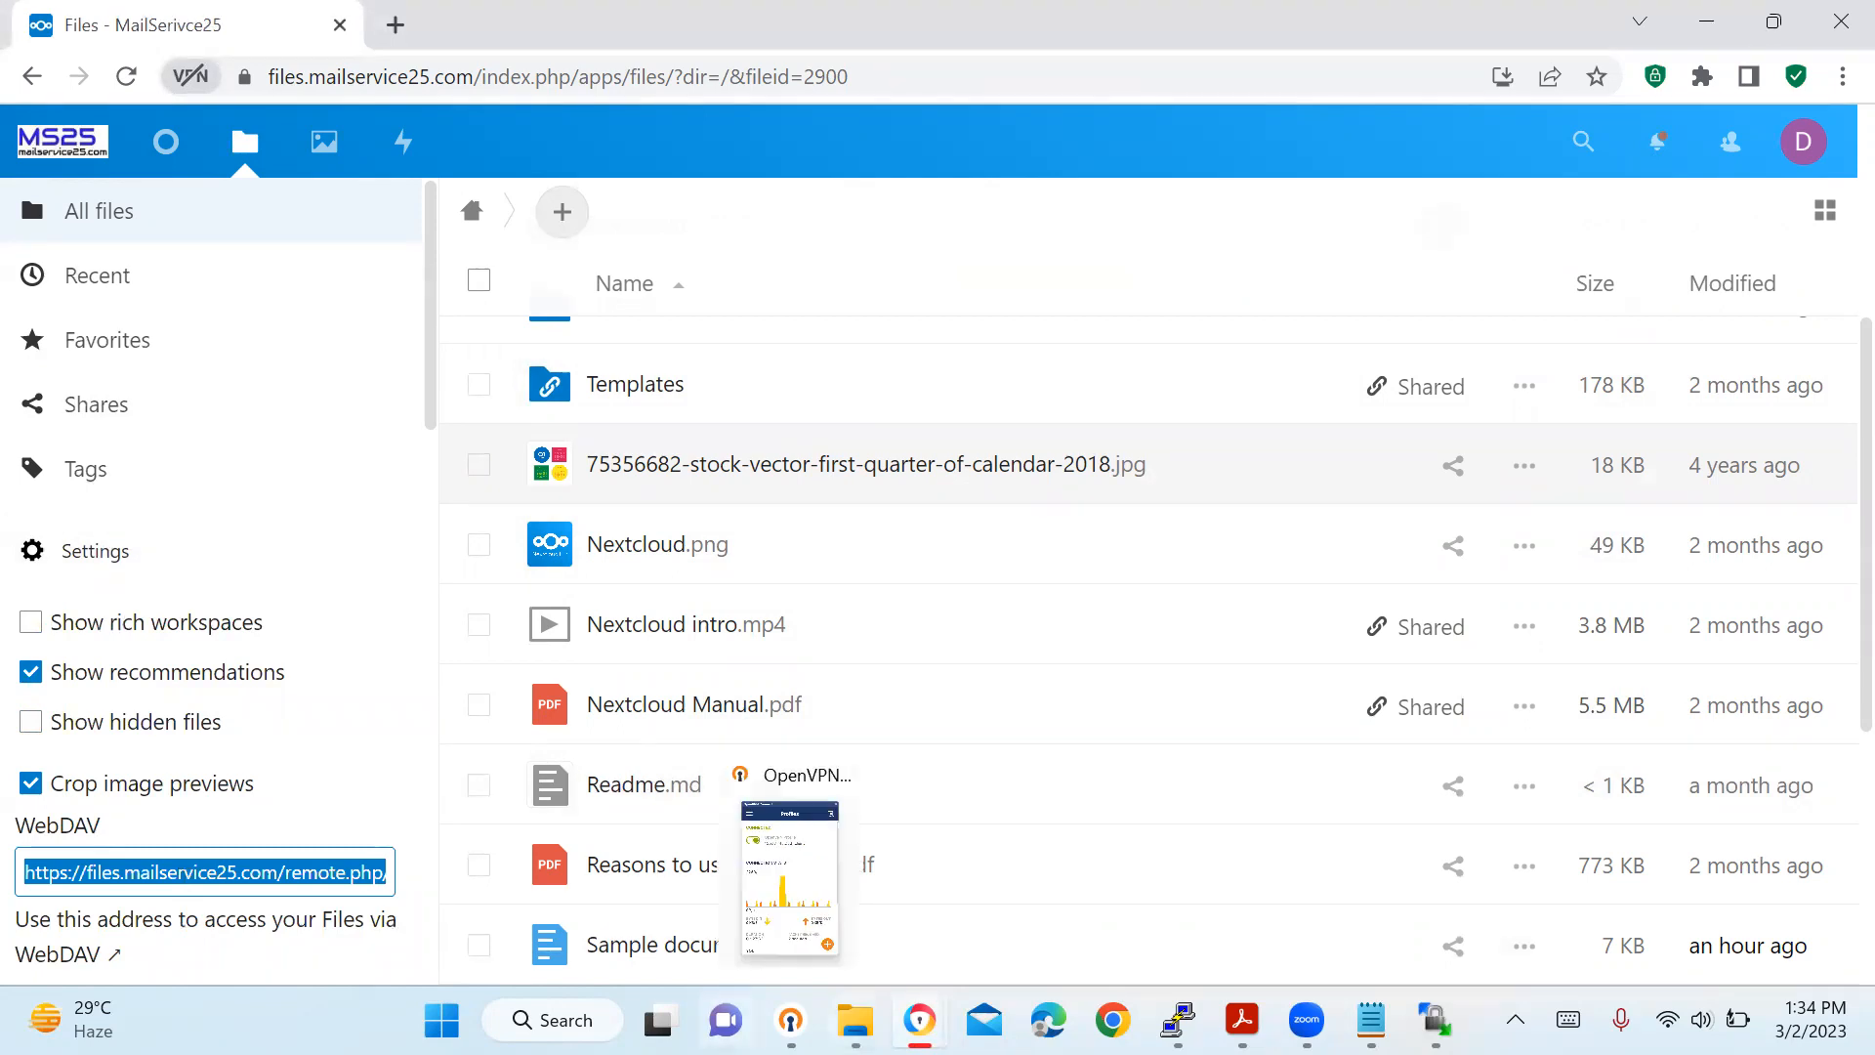
mouse_move(854, 1020)
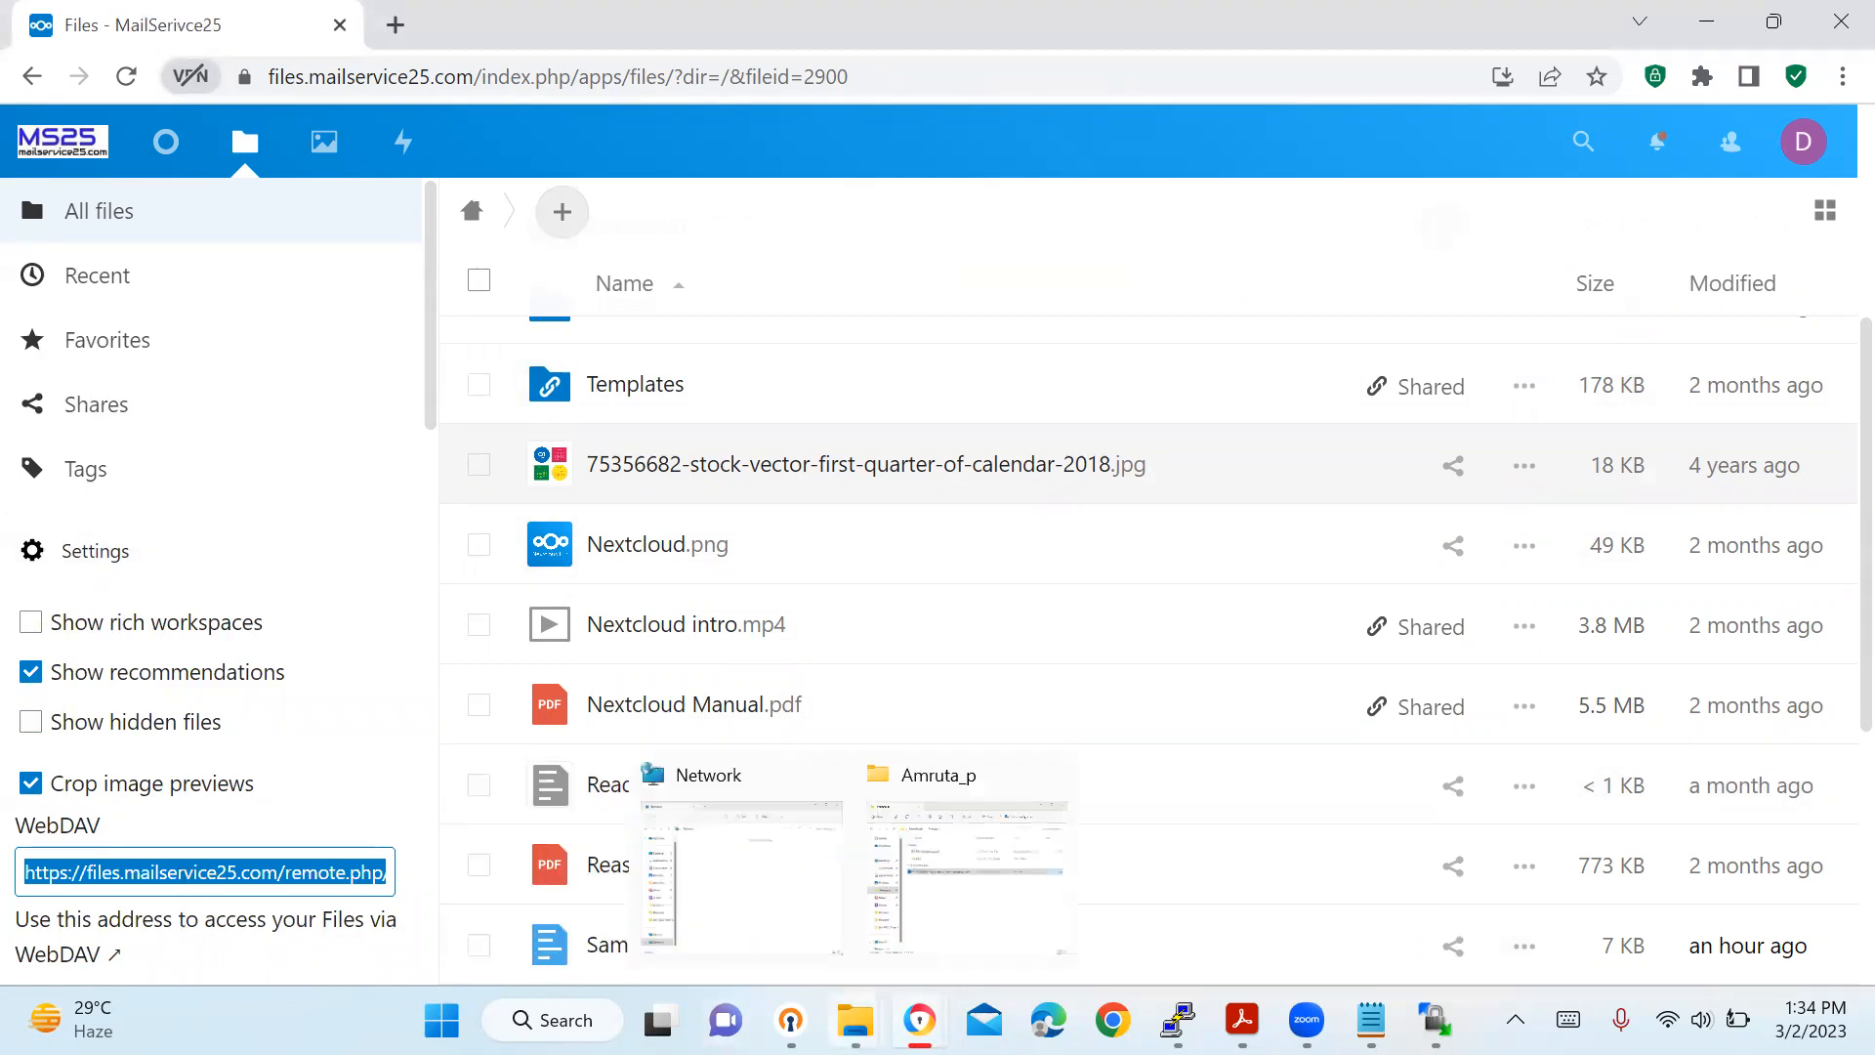
click(761, 932)
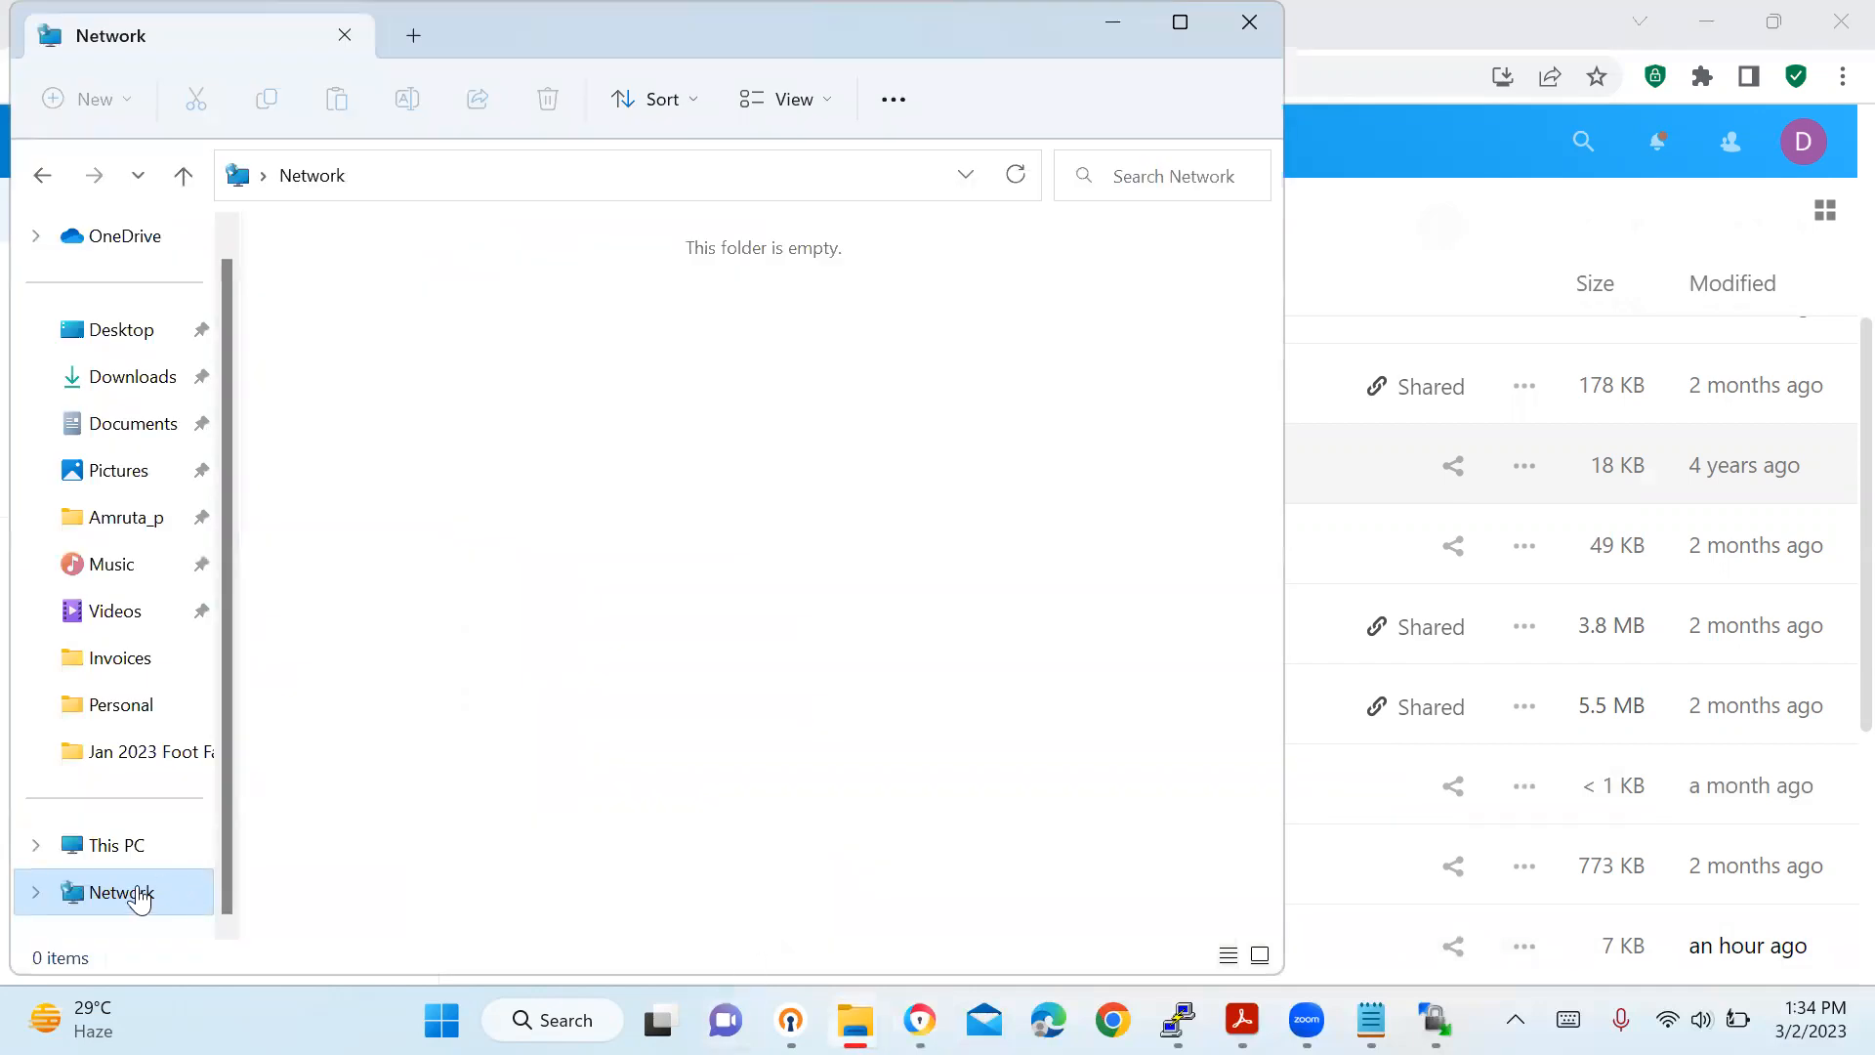
Map network drive Y: to the pasted Nextcloud WebDAV address using different credentials.
right_click(137, 892)
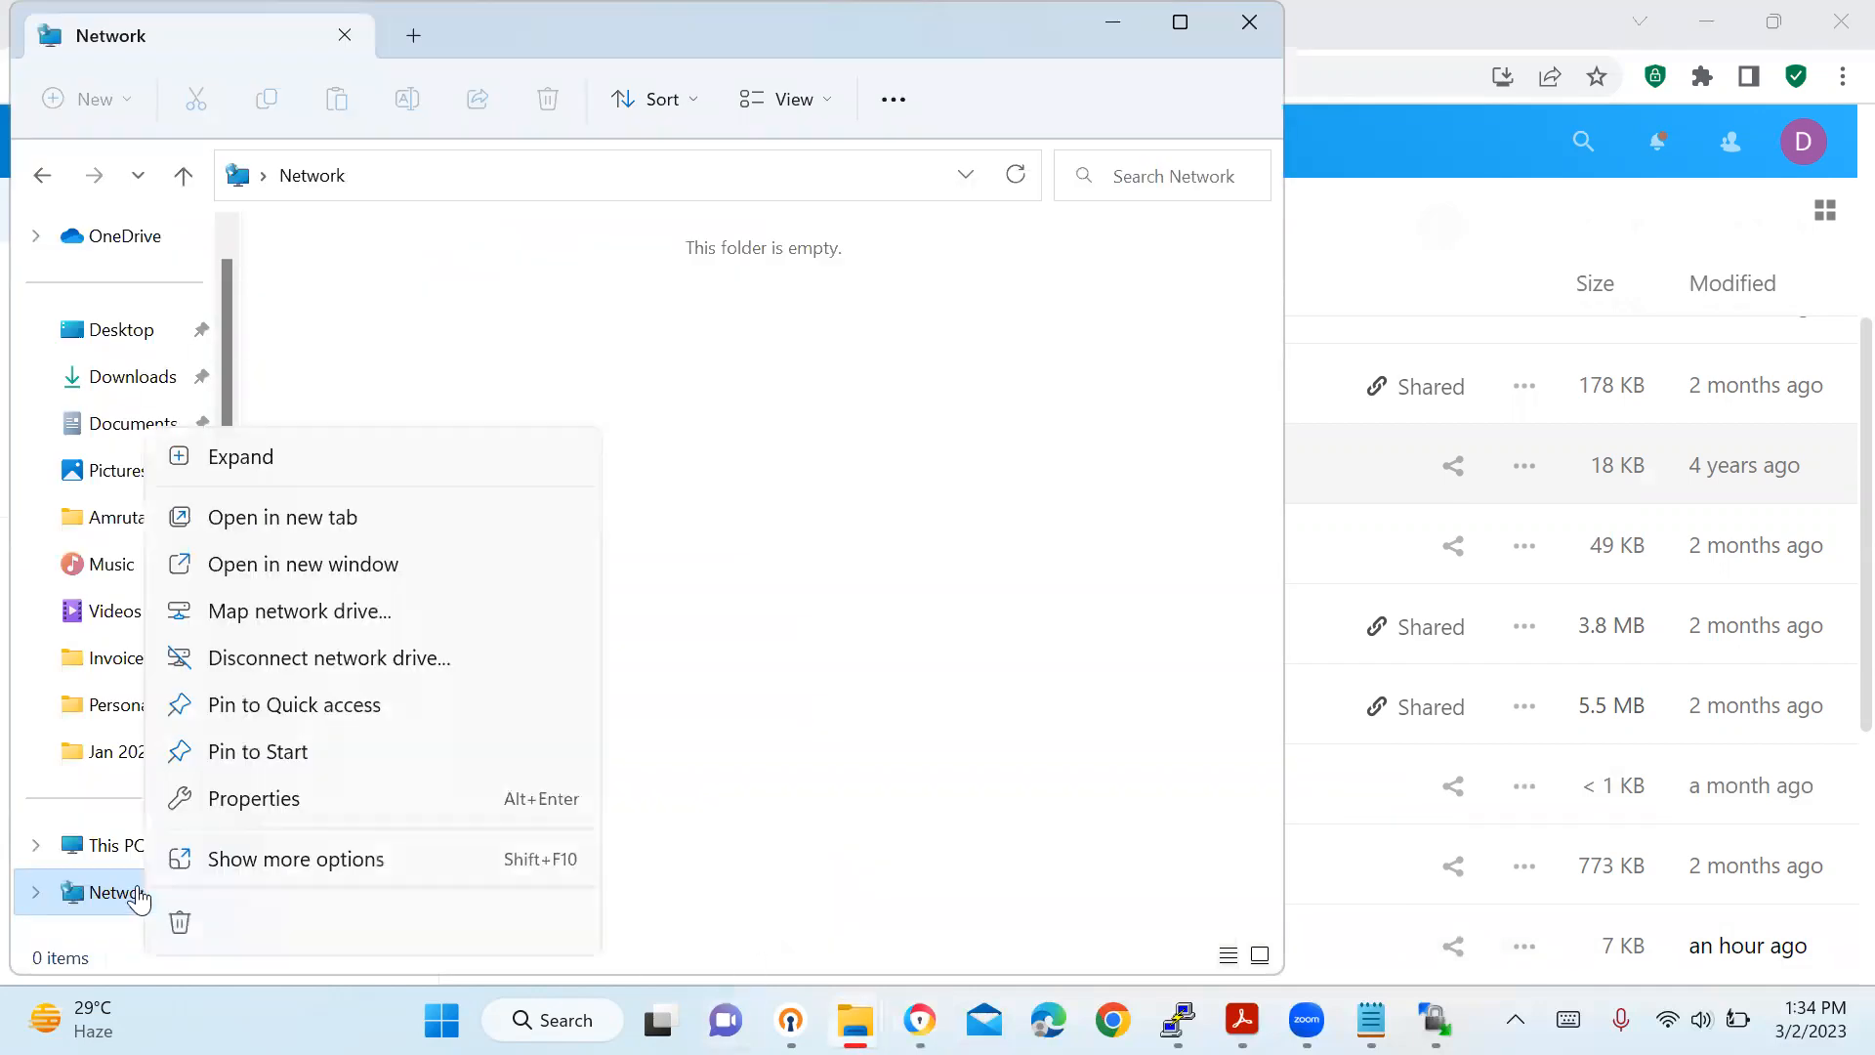
click(288, 614)
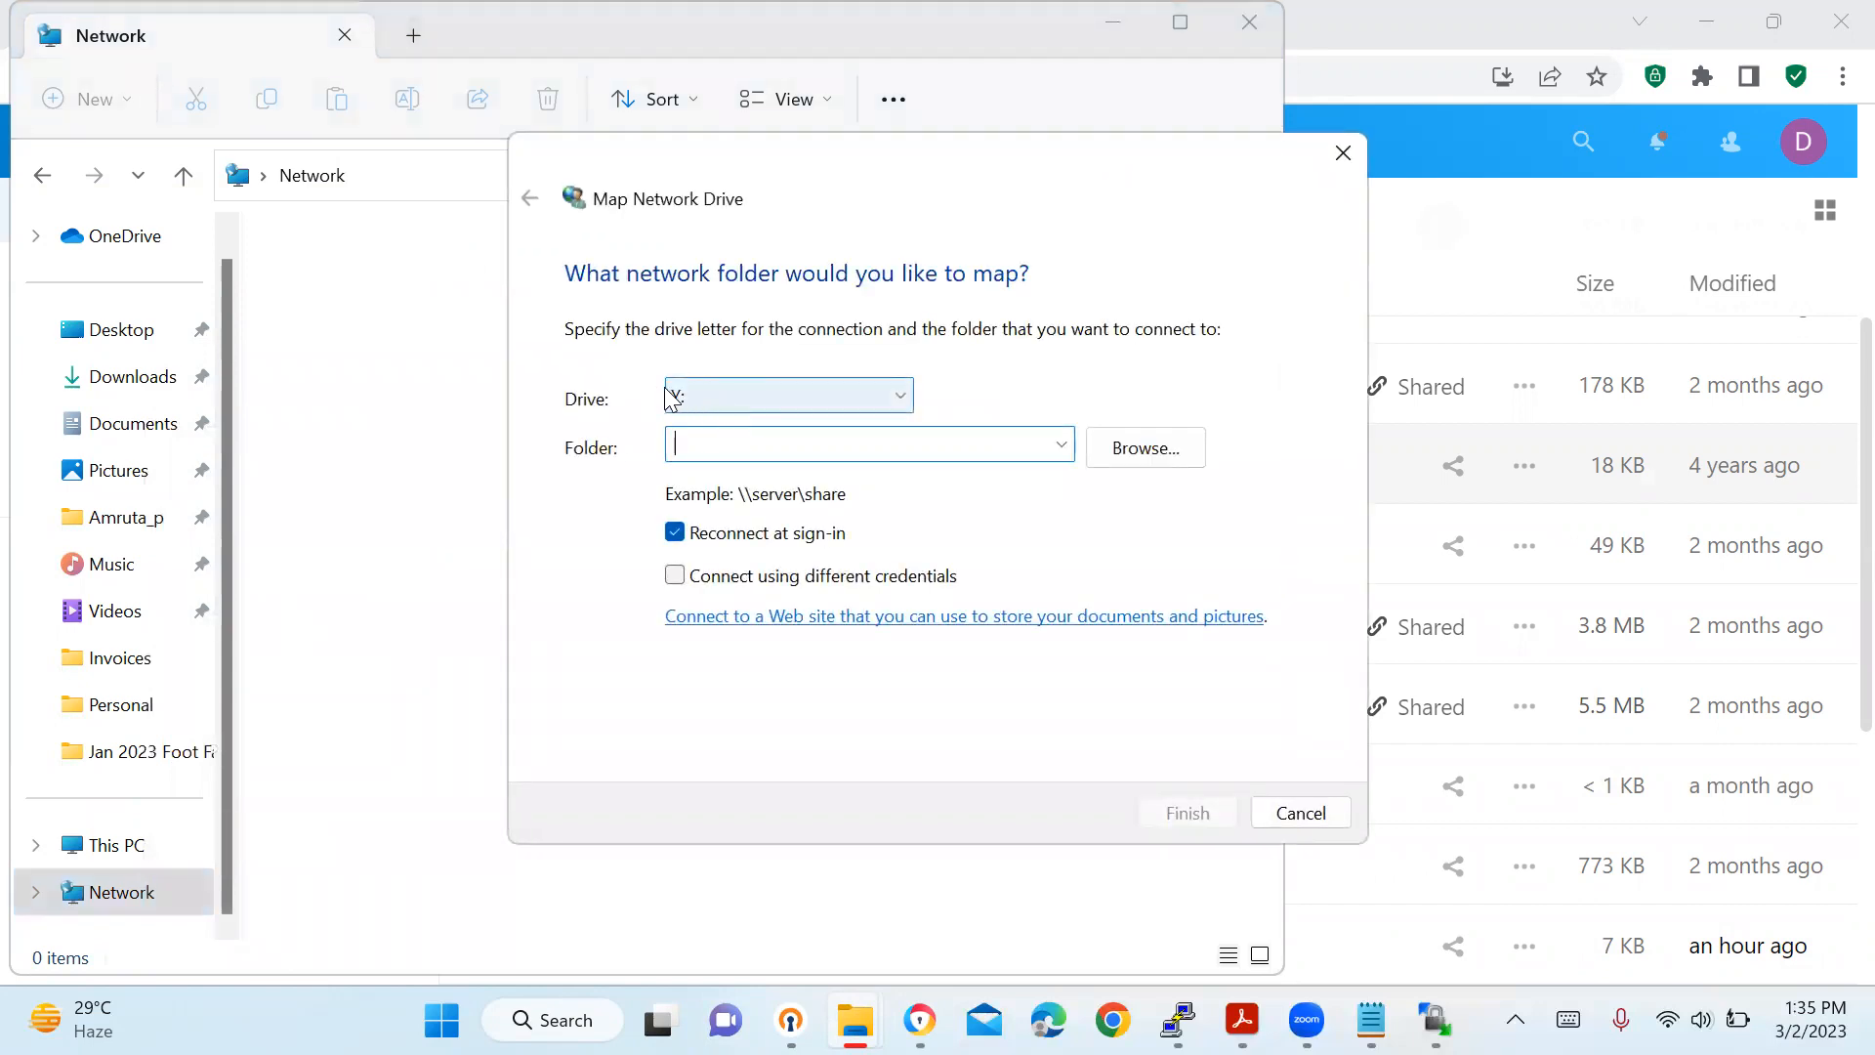
click(776, 395)
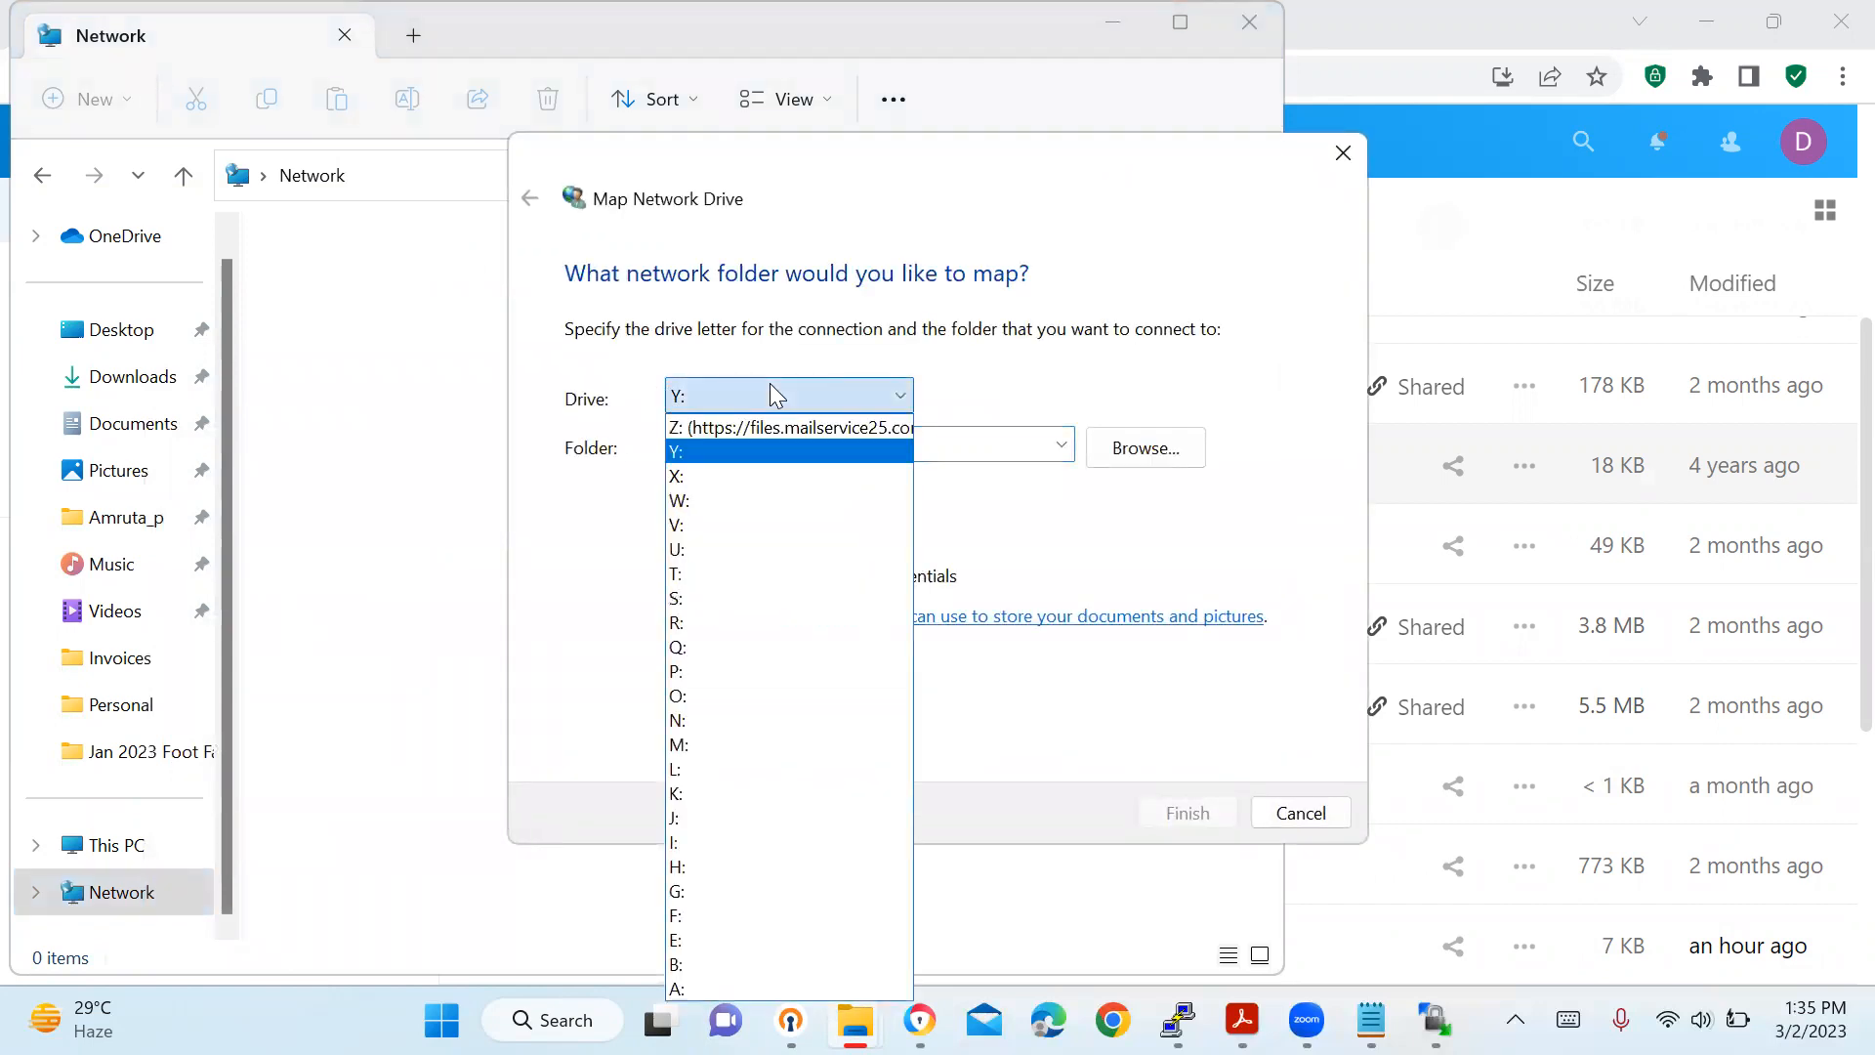
click(811, 452)
click(778, 445)
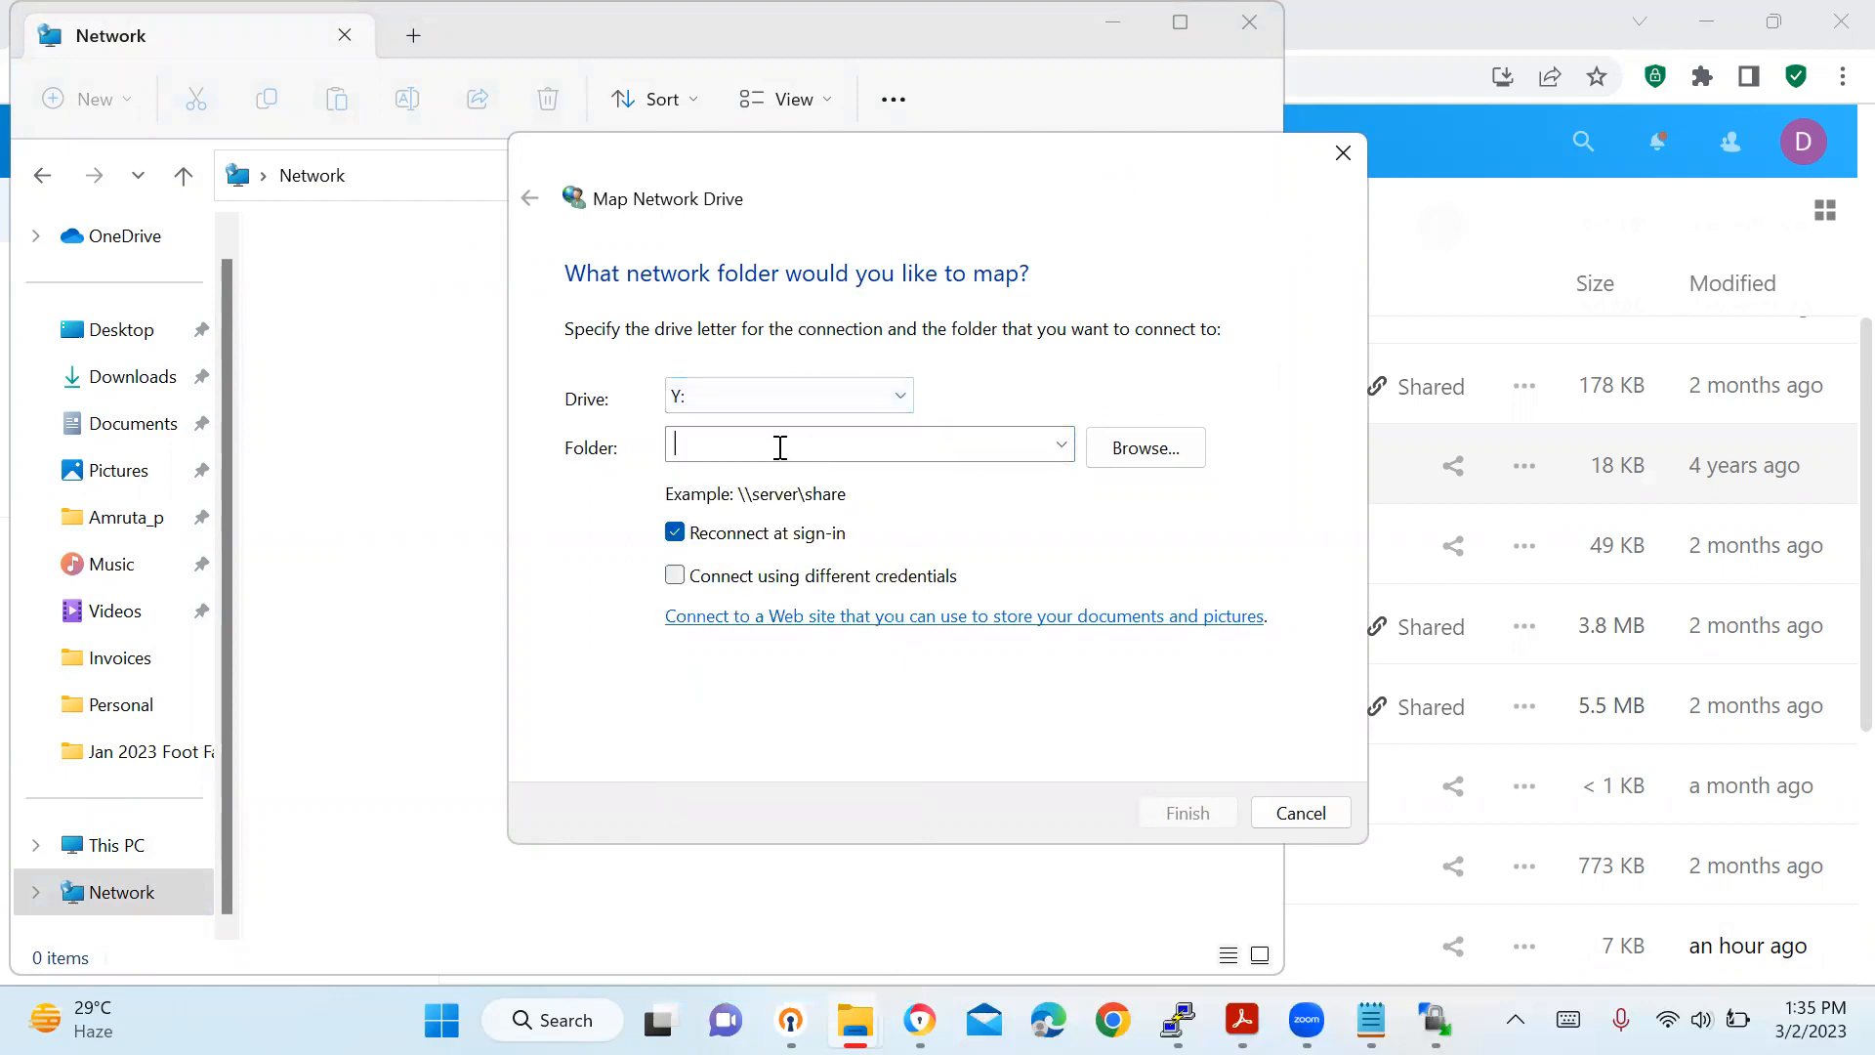
key(ctrl+v)
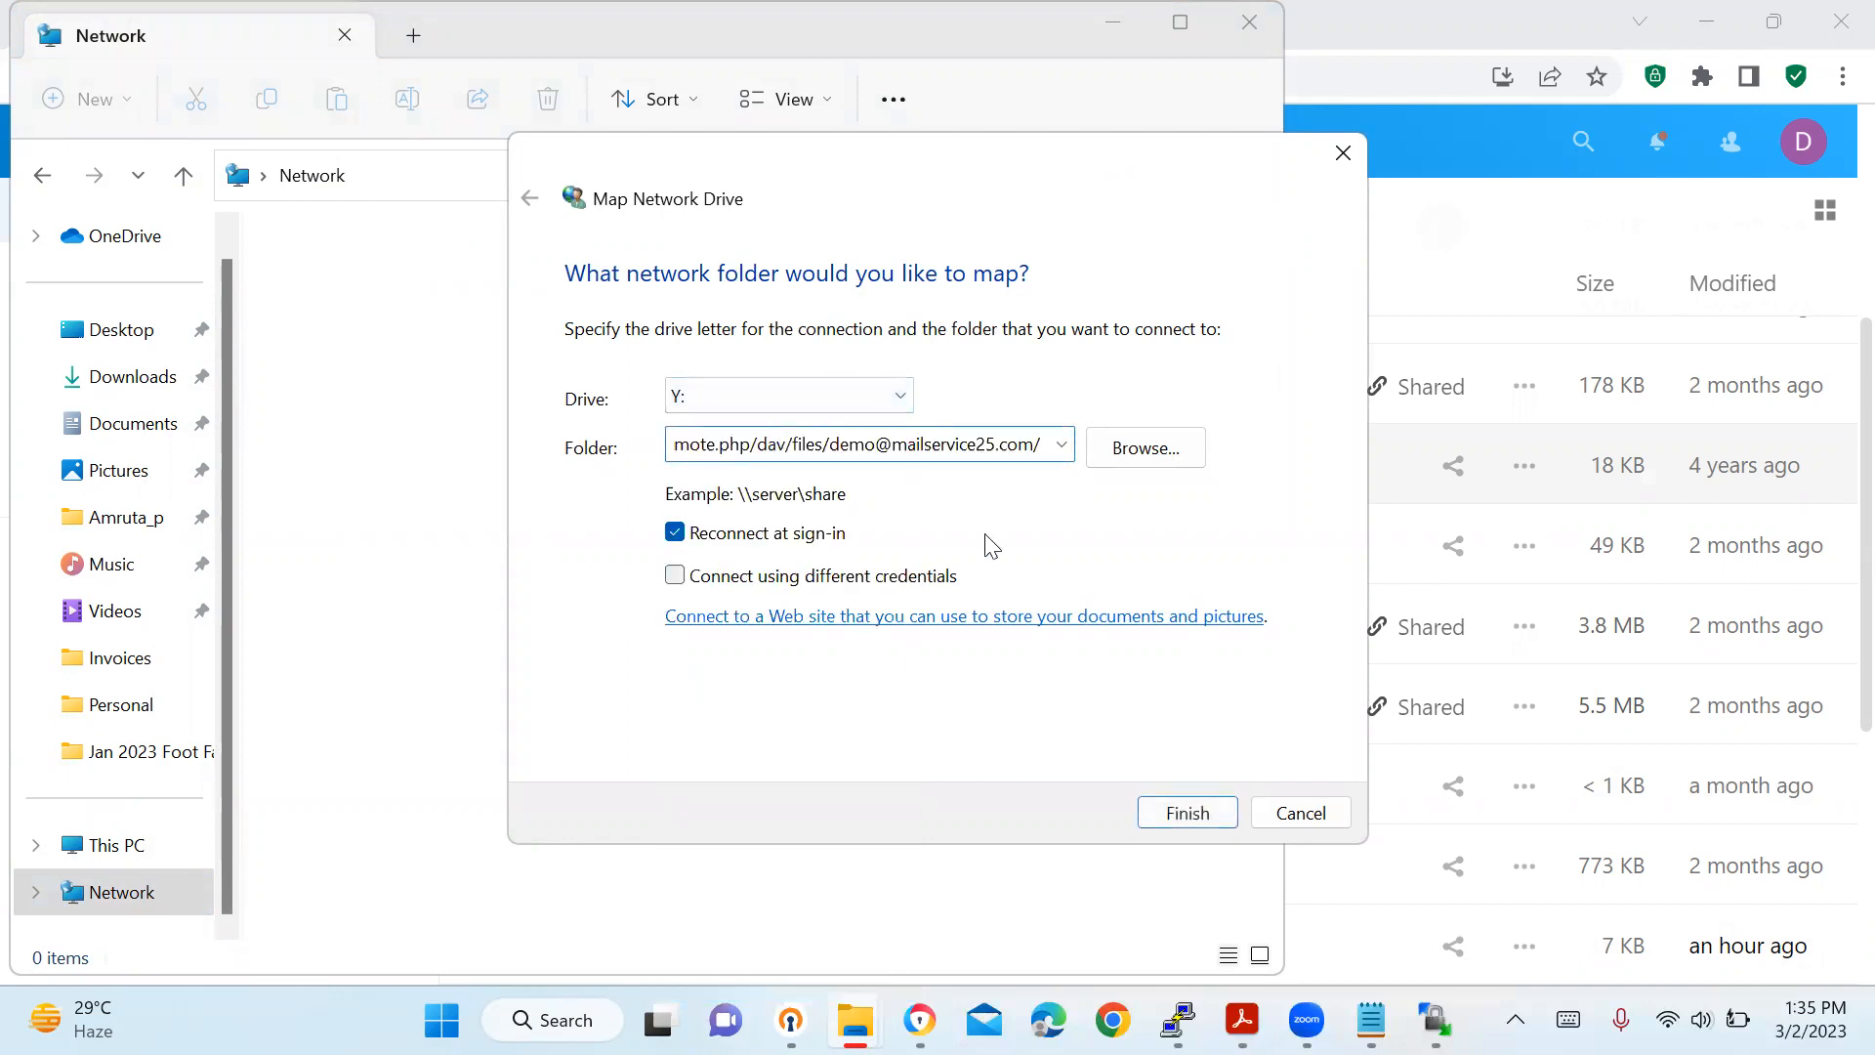
click(675, 575)
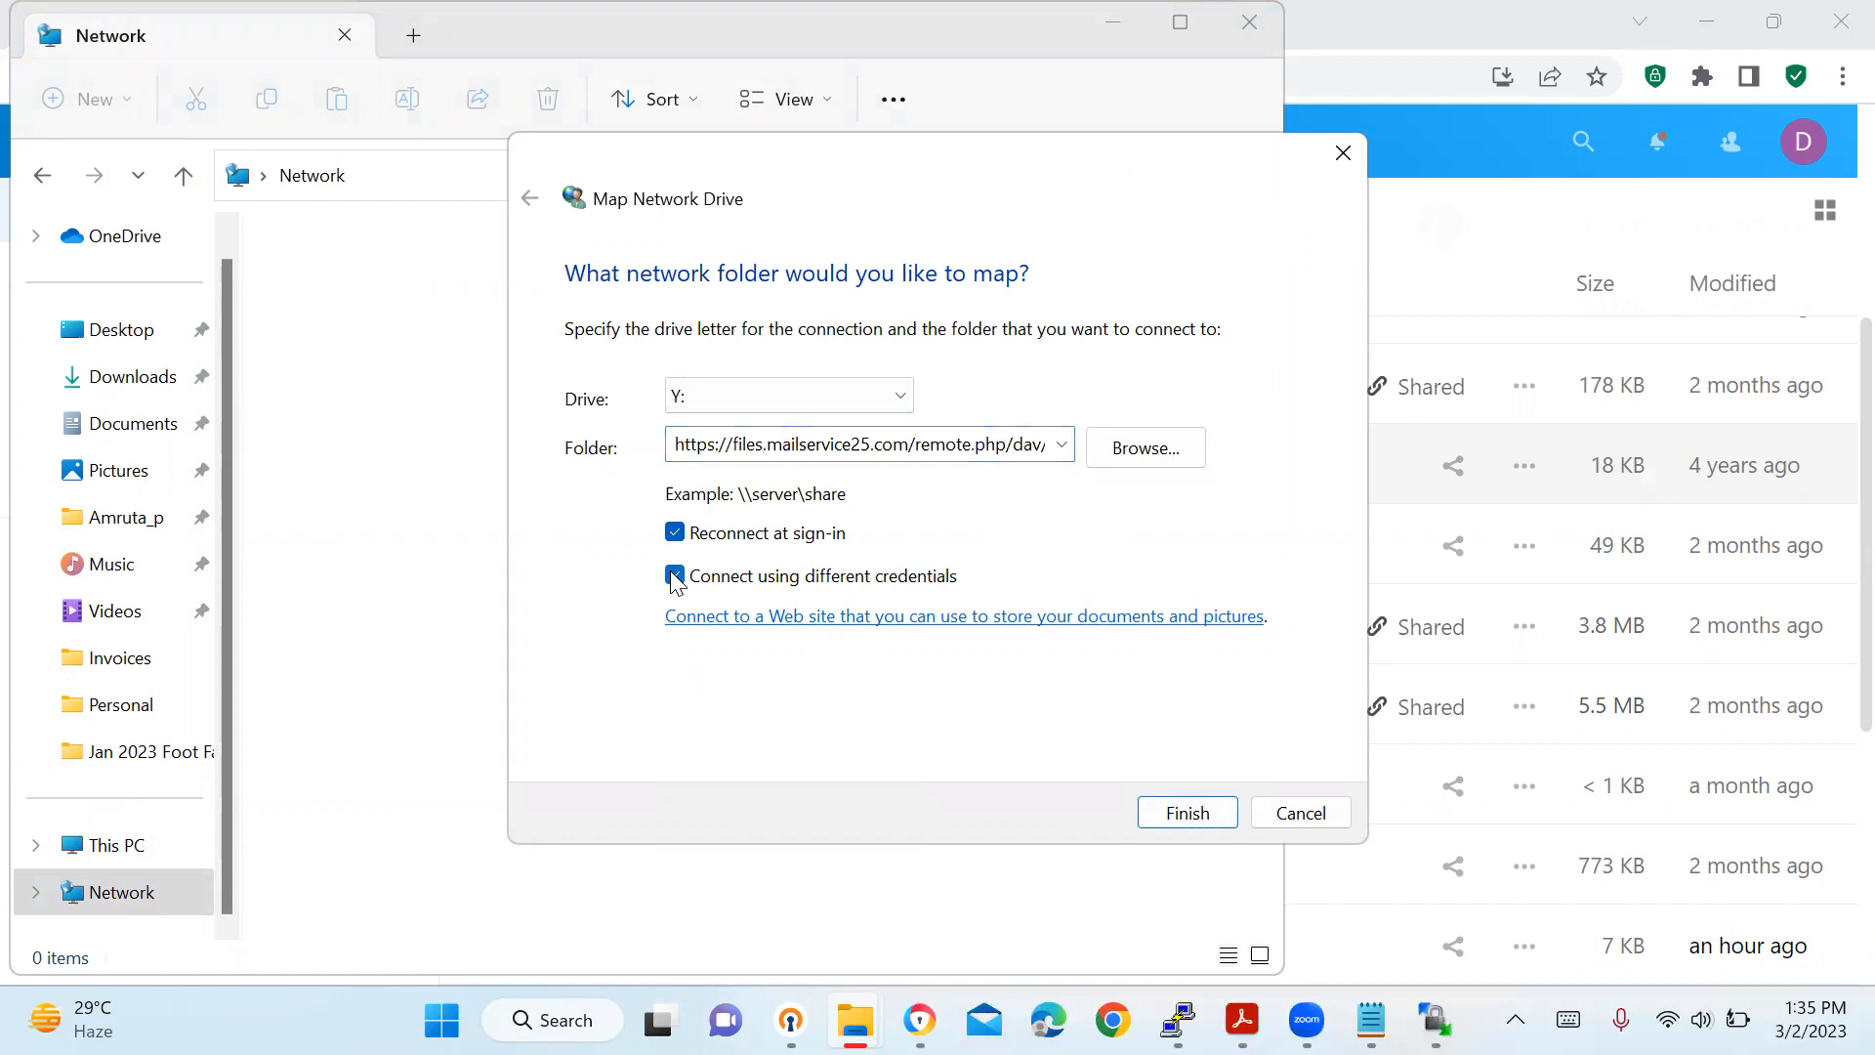
click(1186, 820)
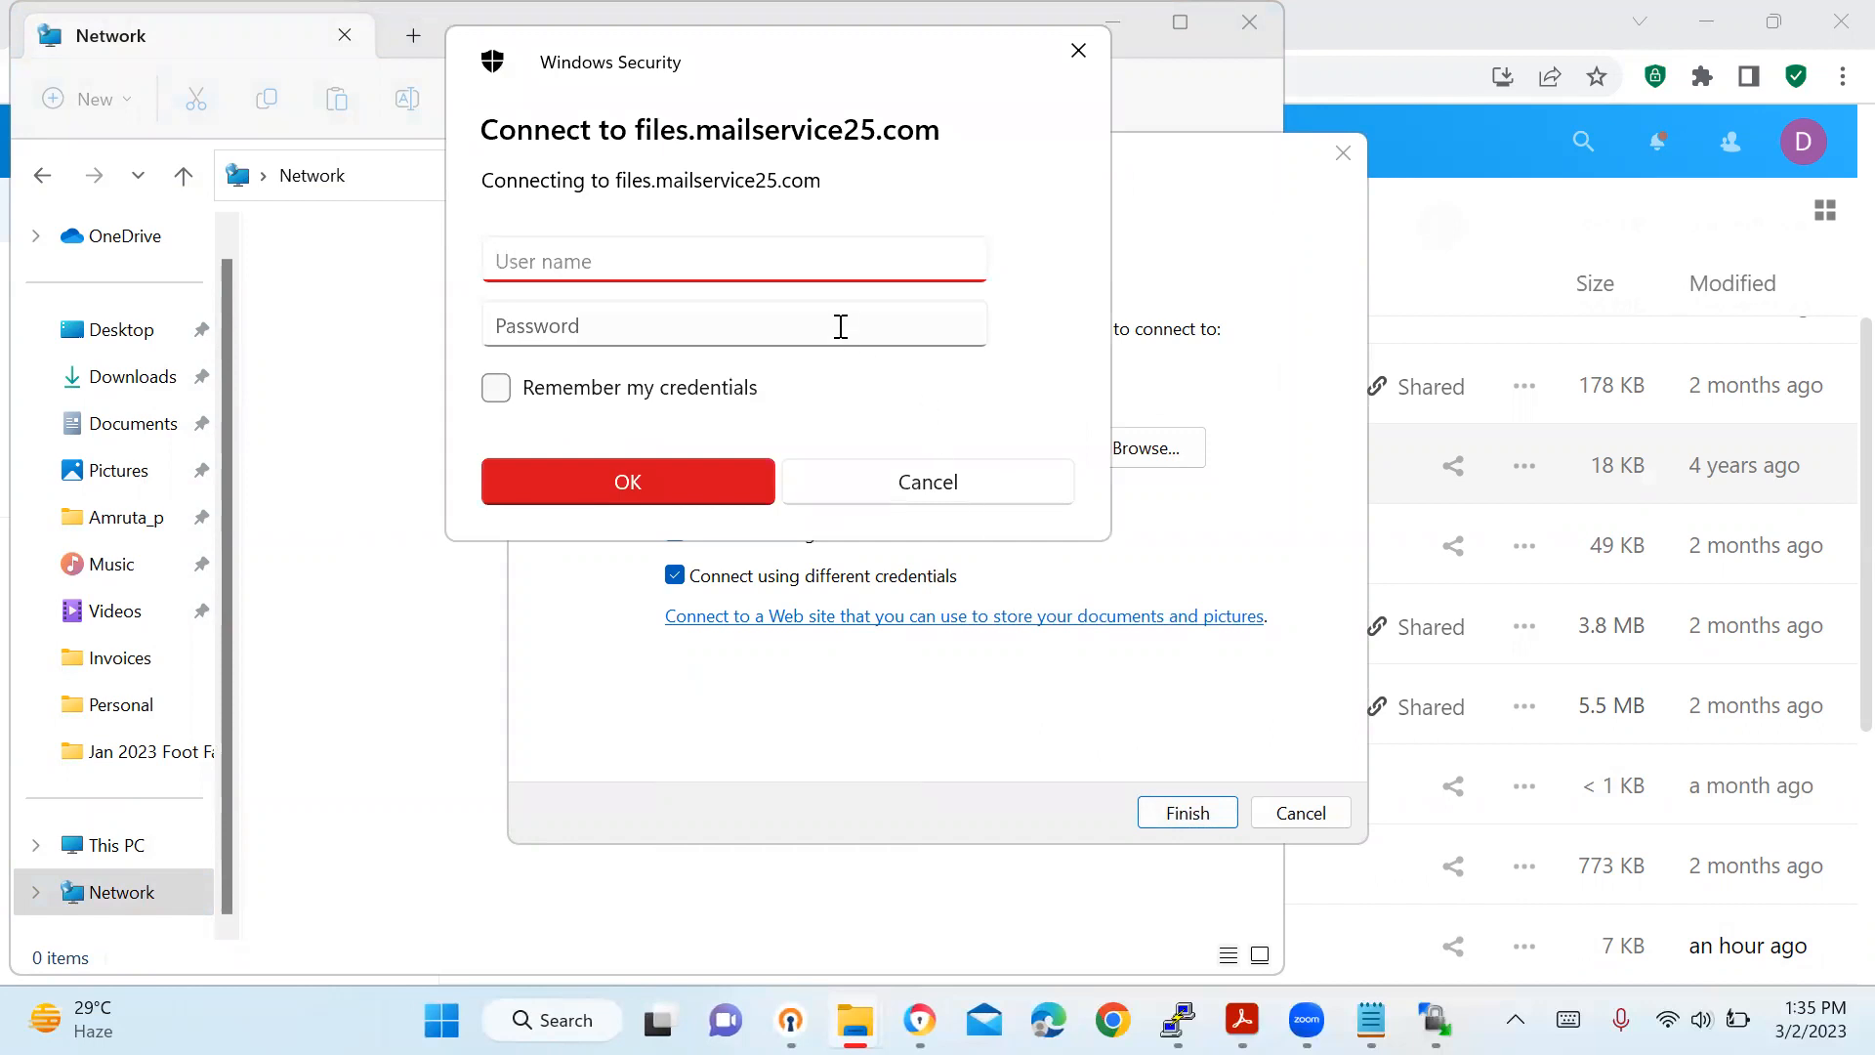
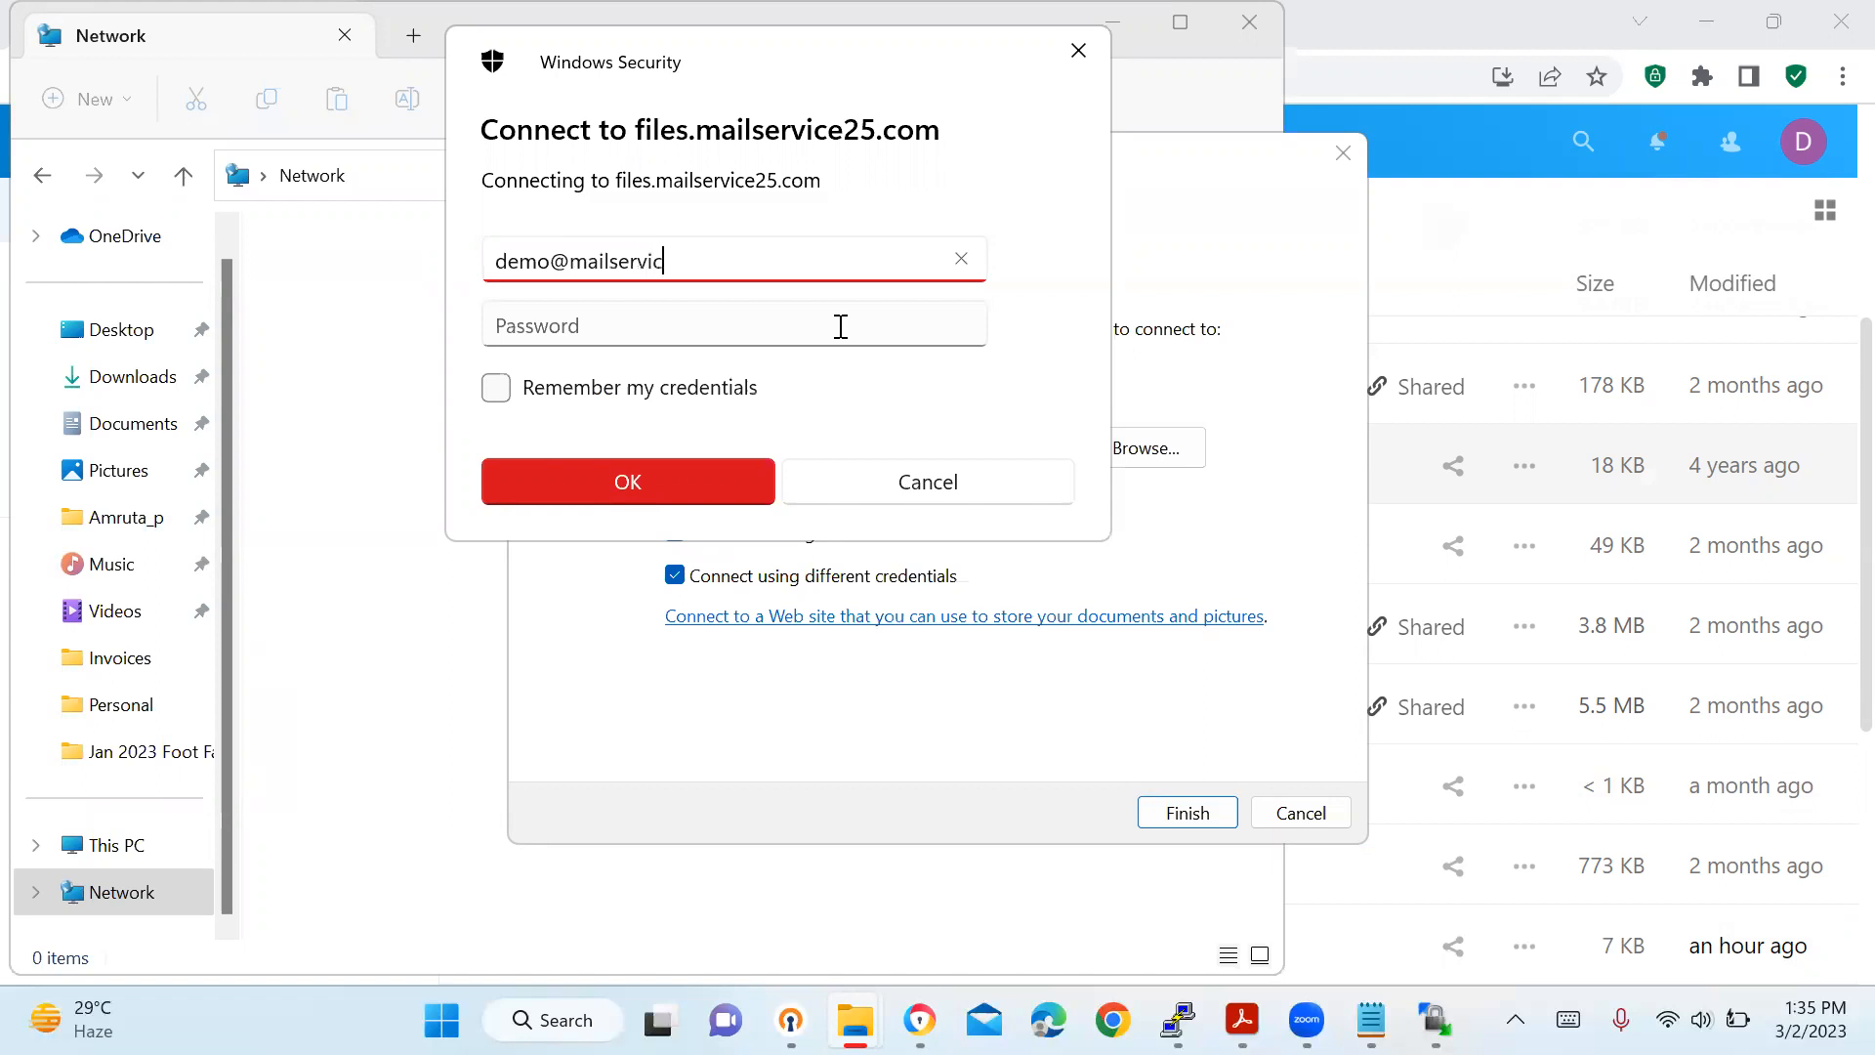
Enter the account's e-mail address and password in the credentials prompt.
key(Tab)
text(*****)
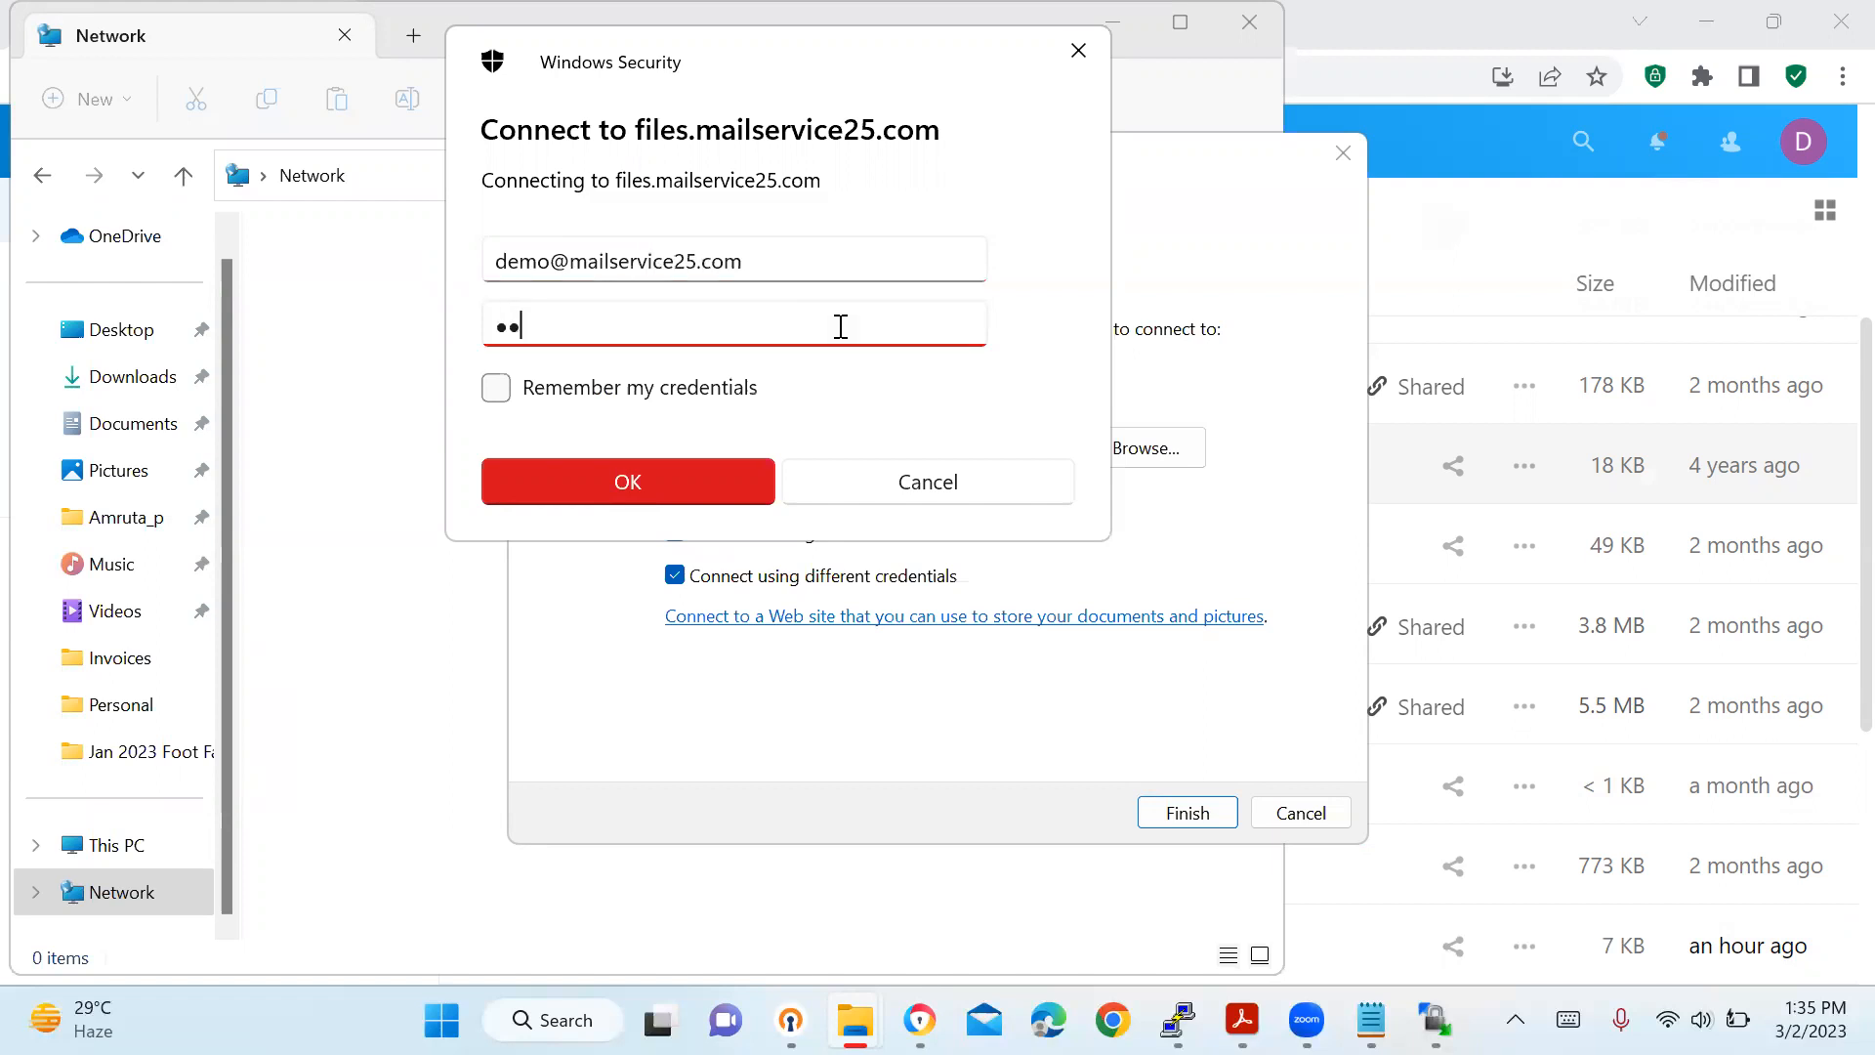
text(****)
Submit the Nextcloud credentials to open the mapped drive, then view it under This PC.
click(600, 486)
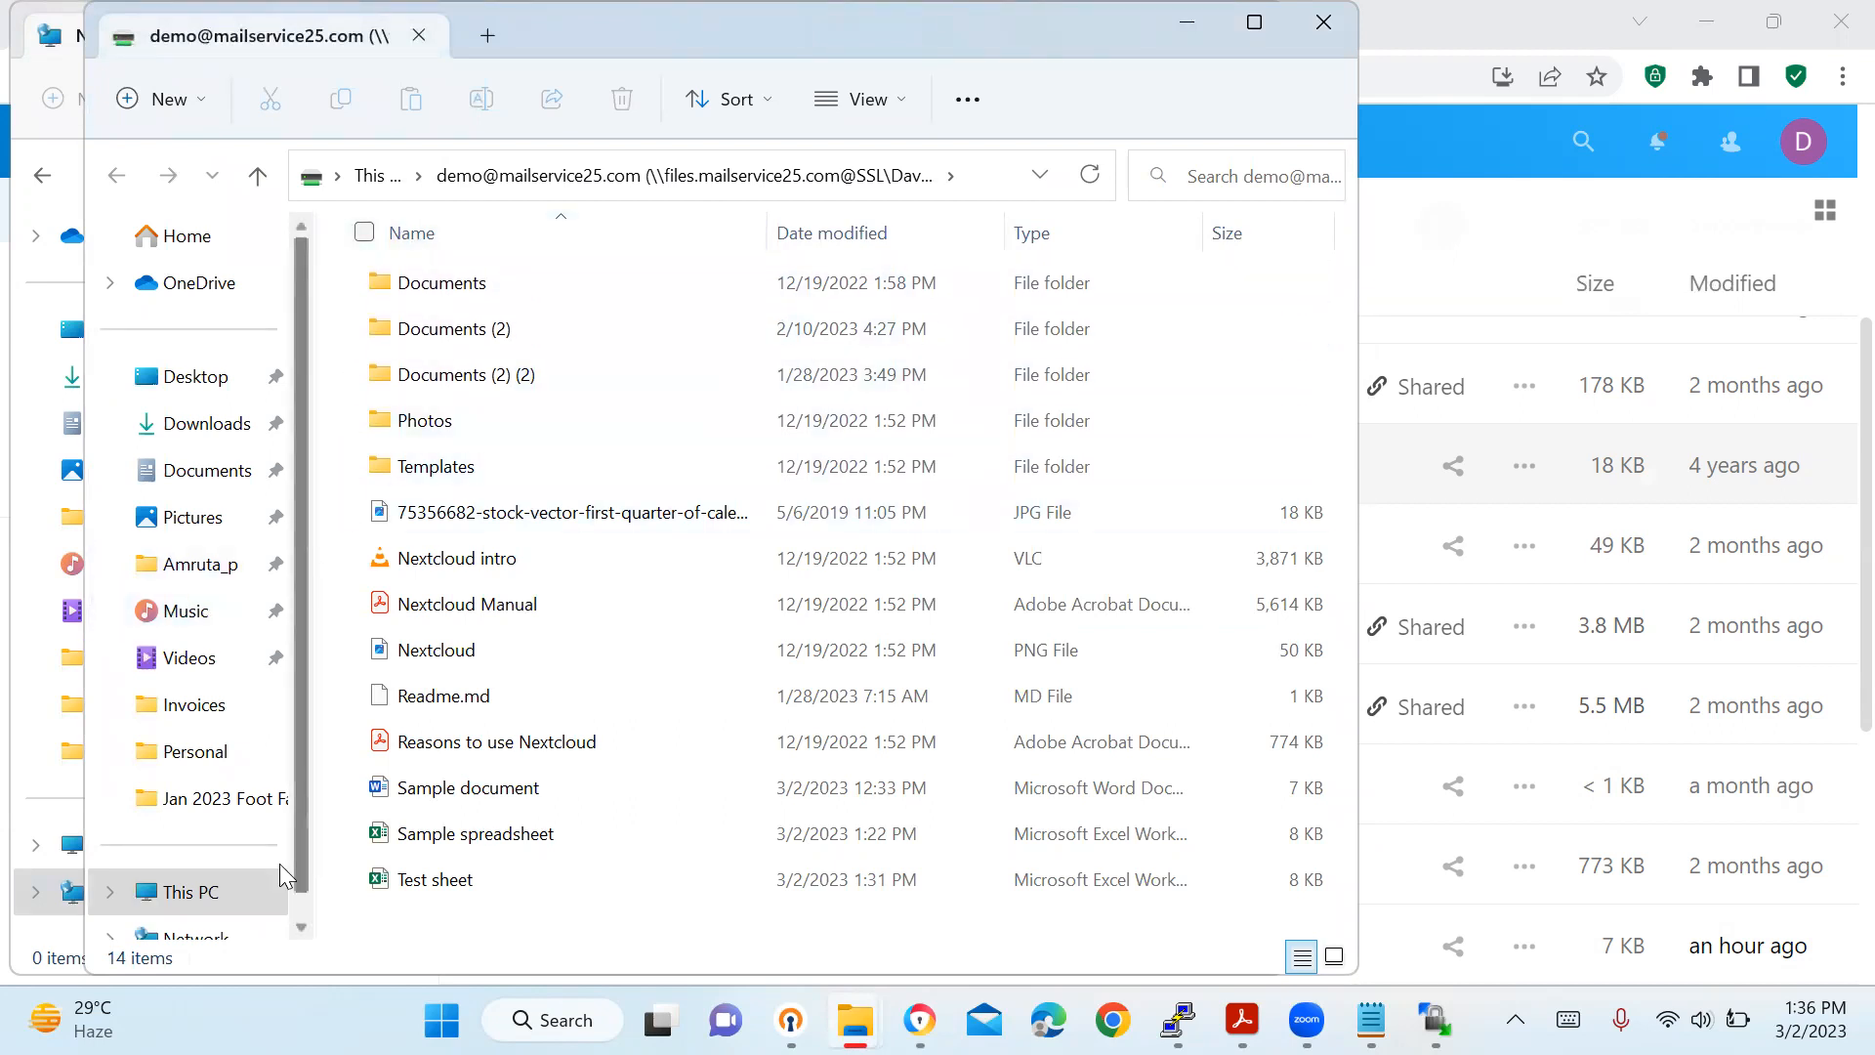
click(179, 899)
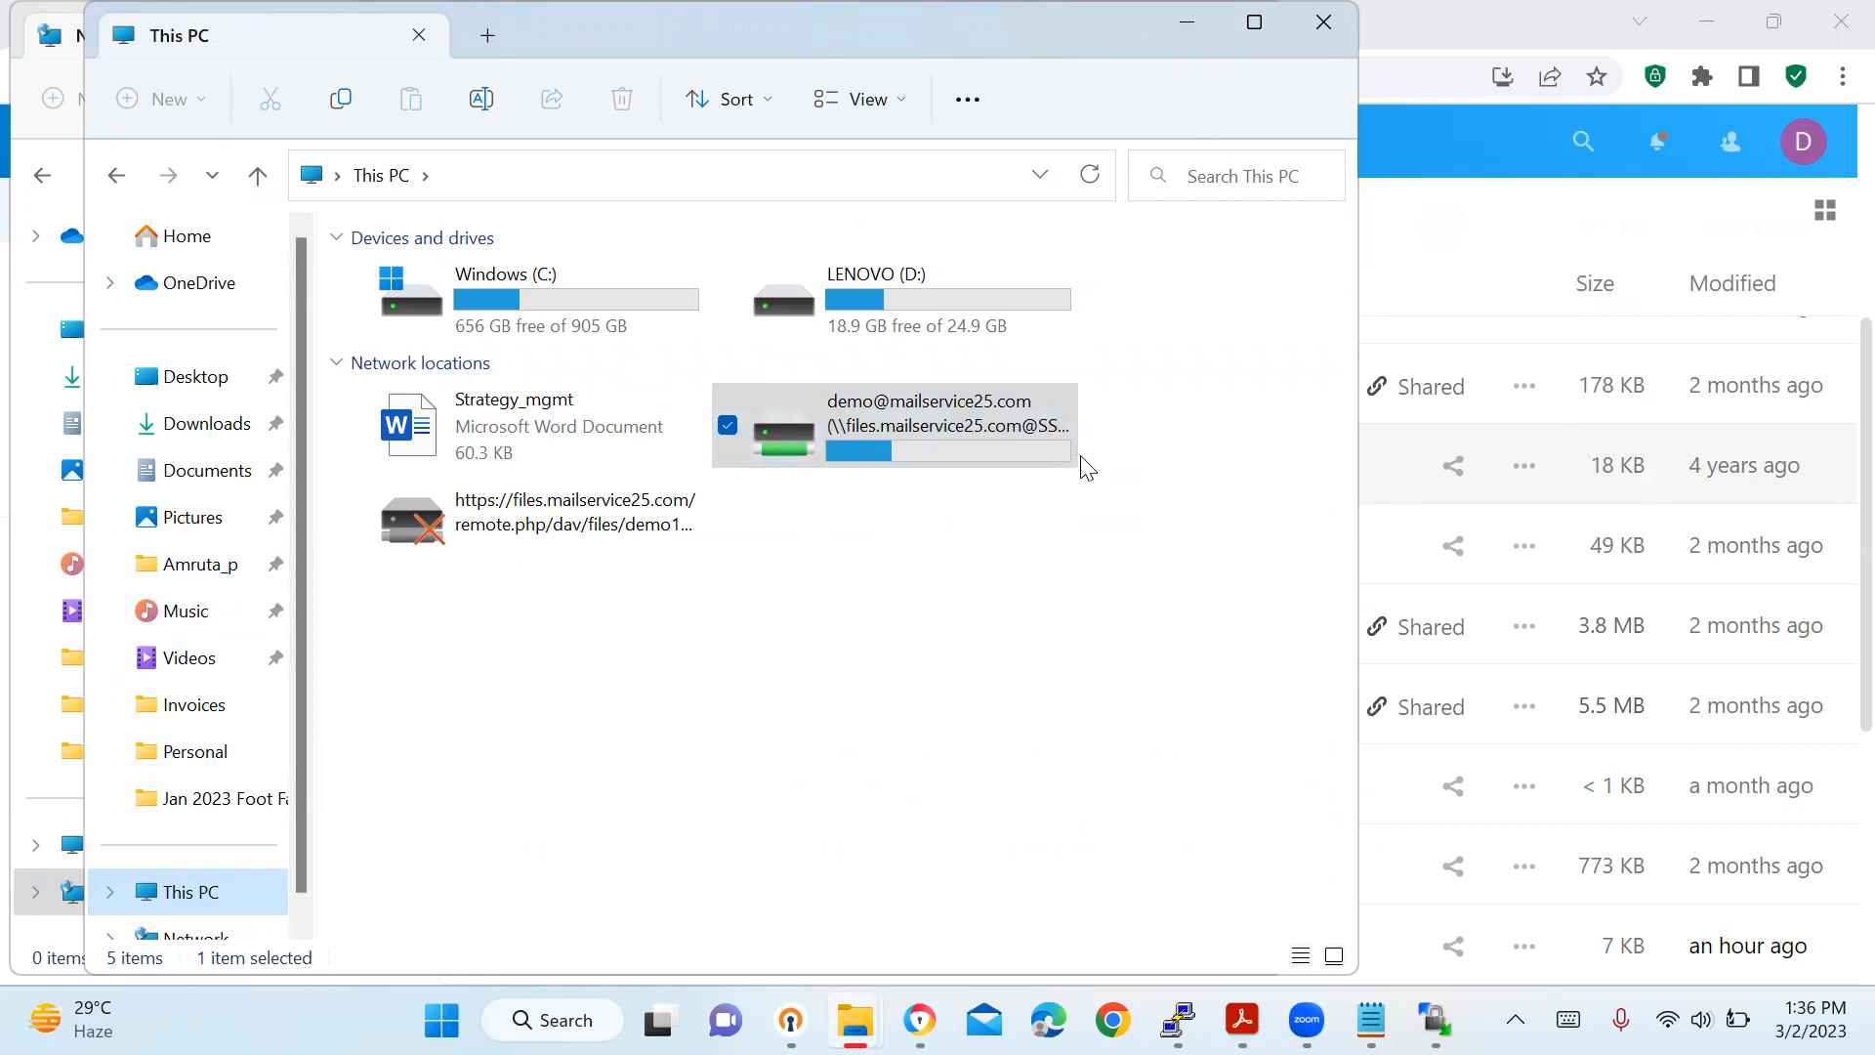
Start a new WinSCP session with the Nextcloud server address pasted as the host name.
mouse_move(1434, 1020)
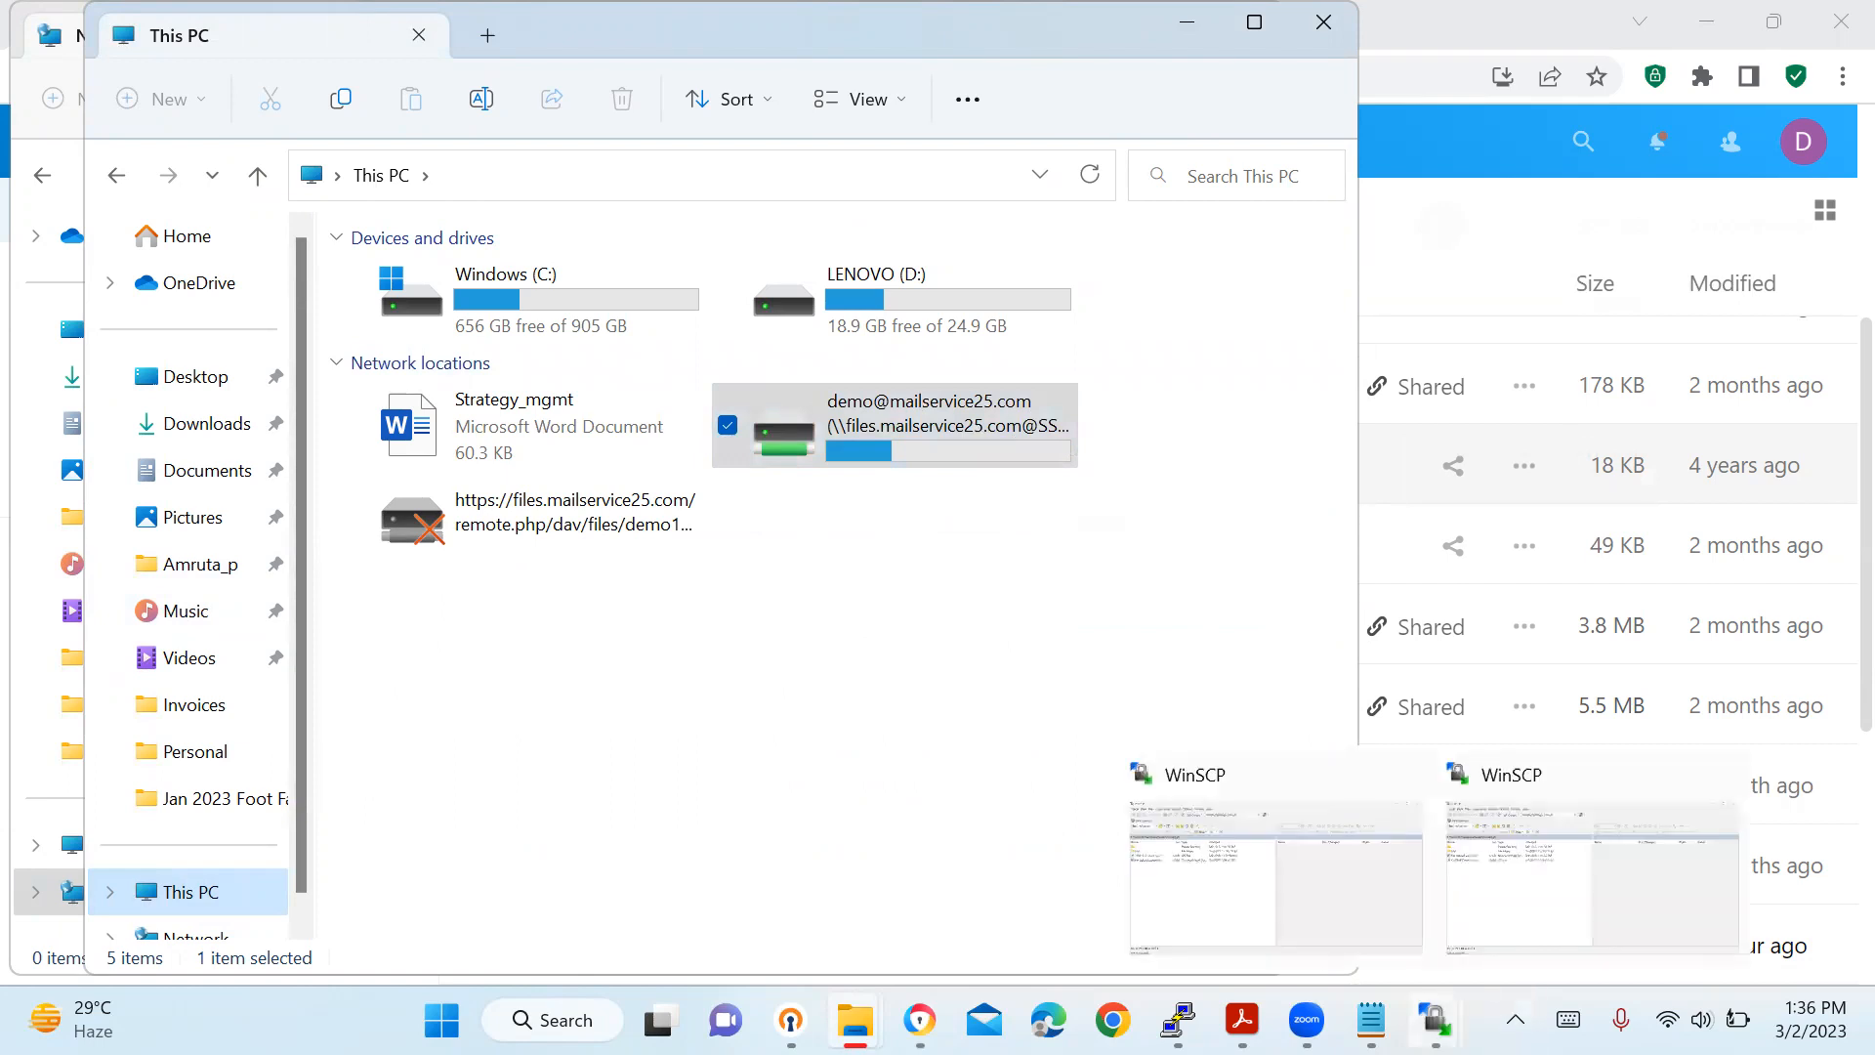
click(1505, 928)
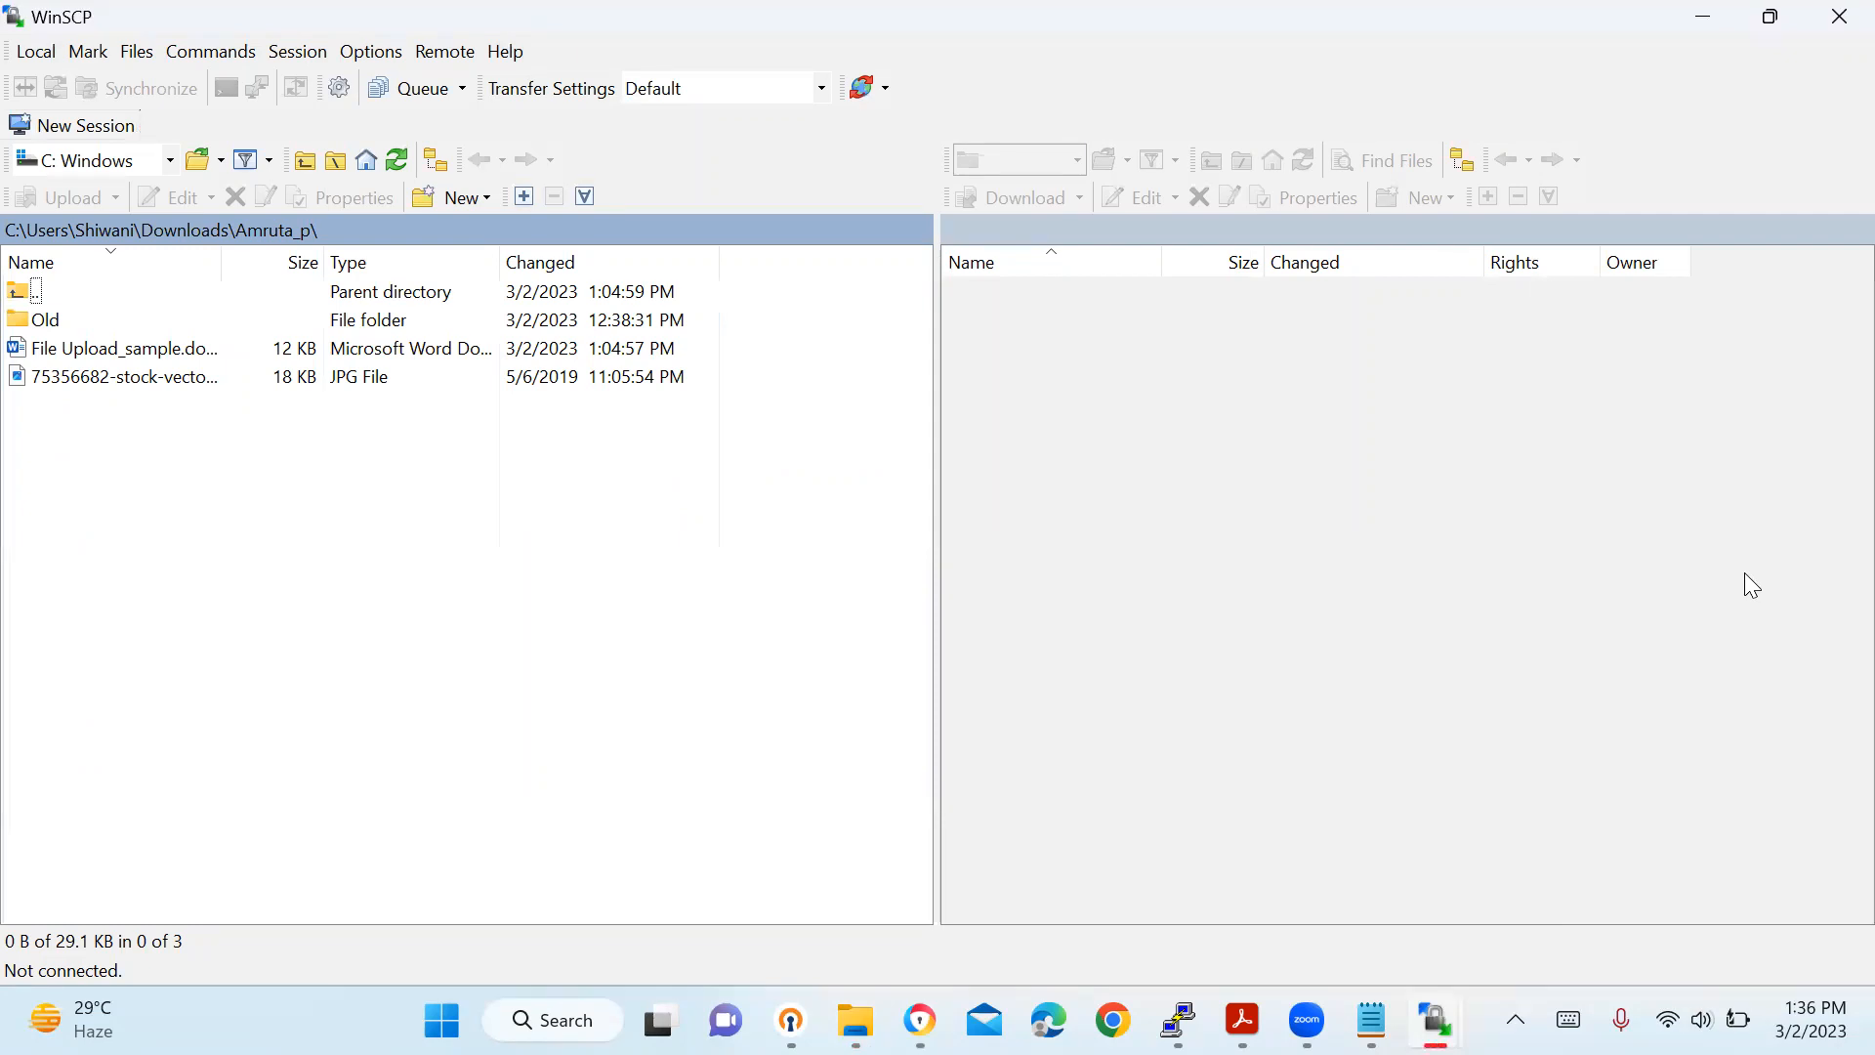
click(51, 127)
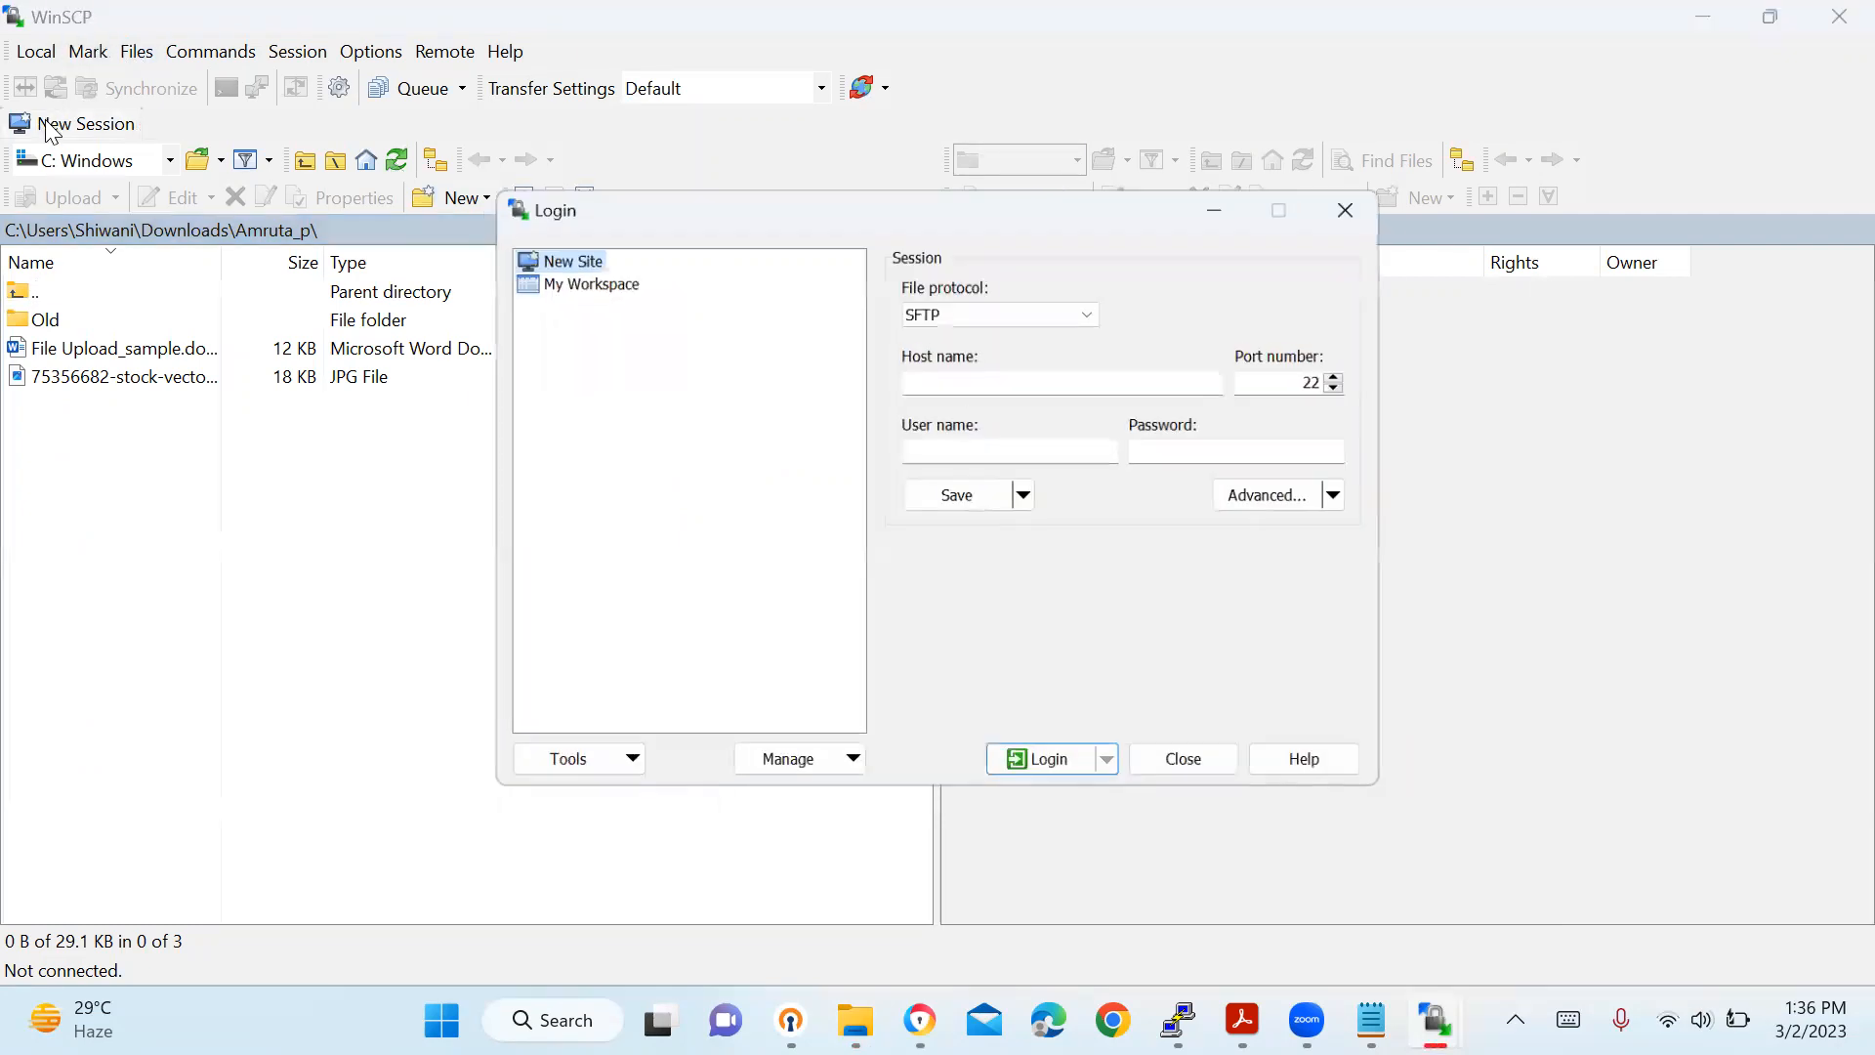
click(939, 376)
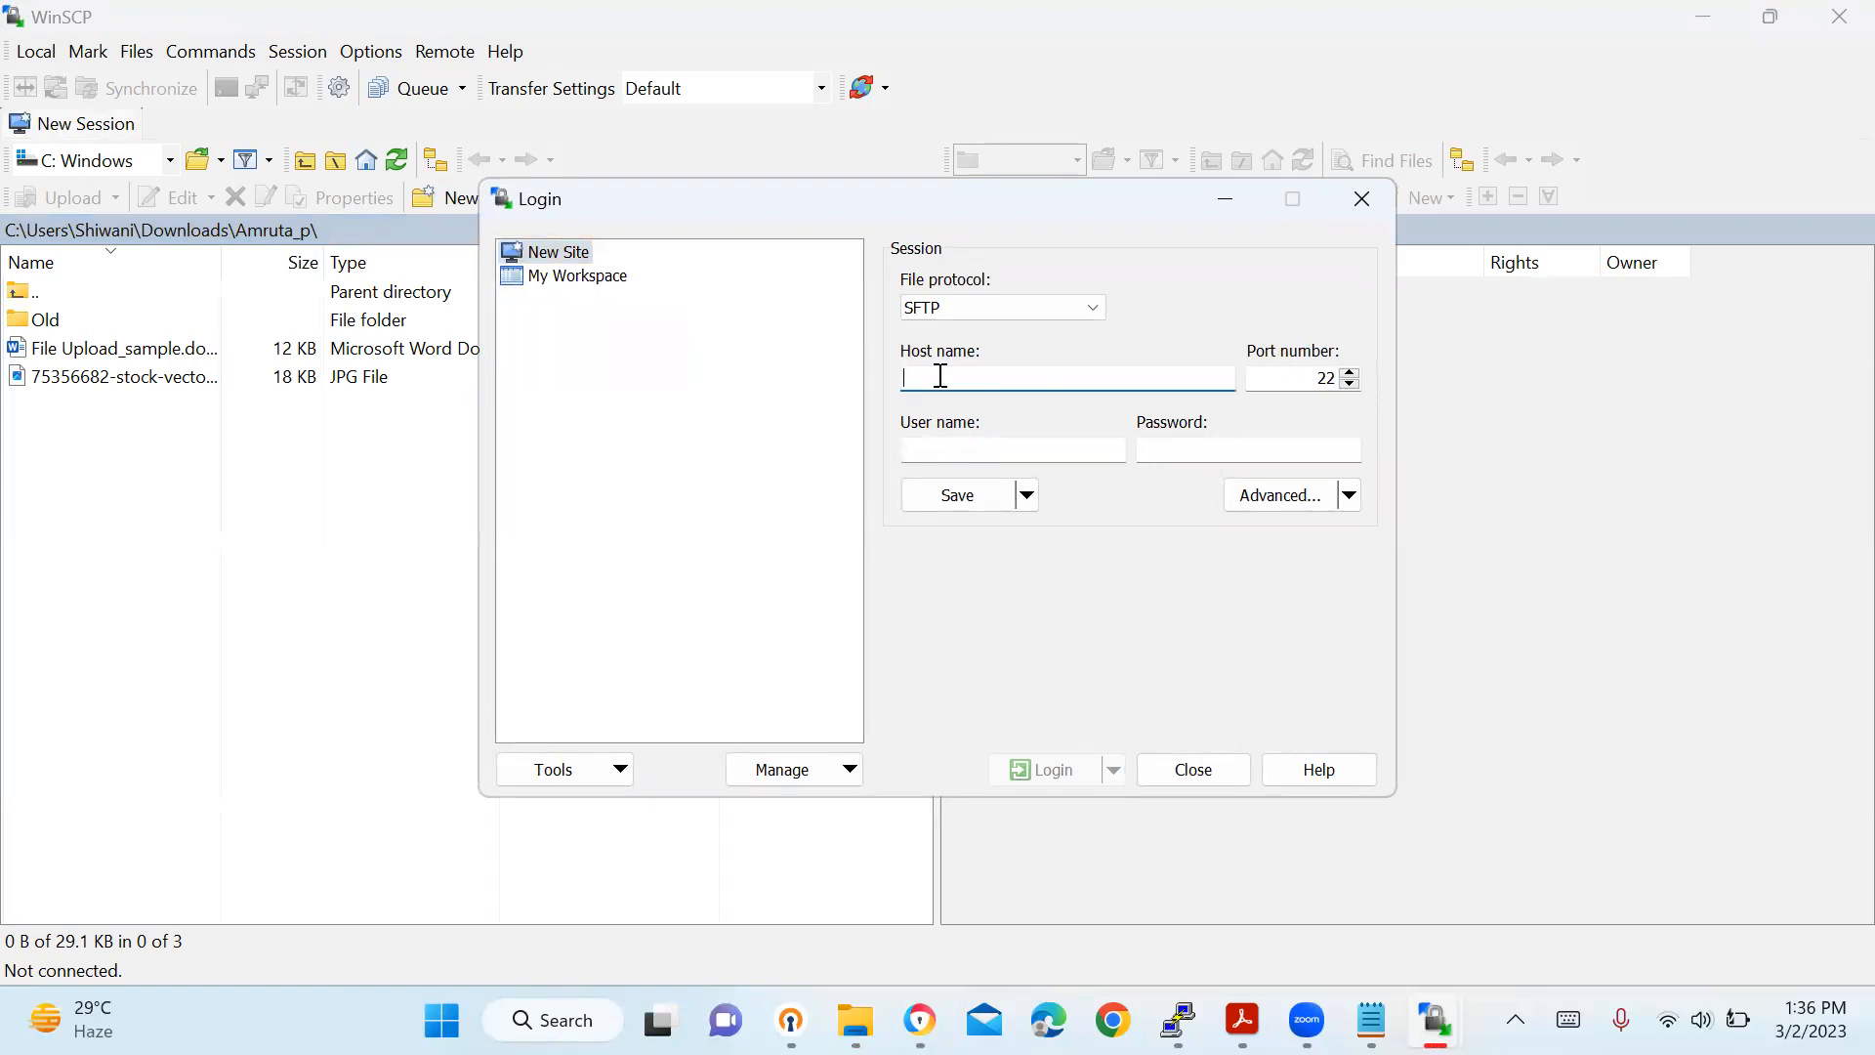
text(files.mailservice25.com)
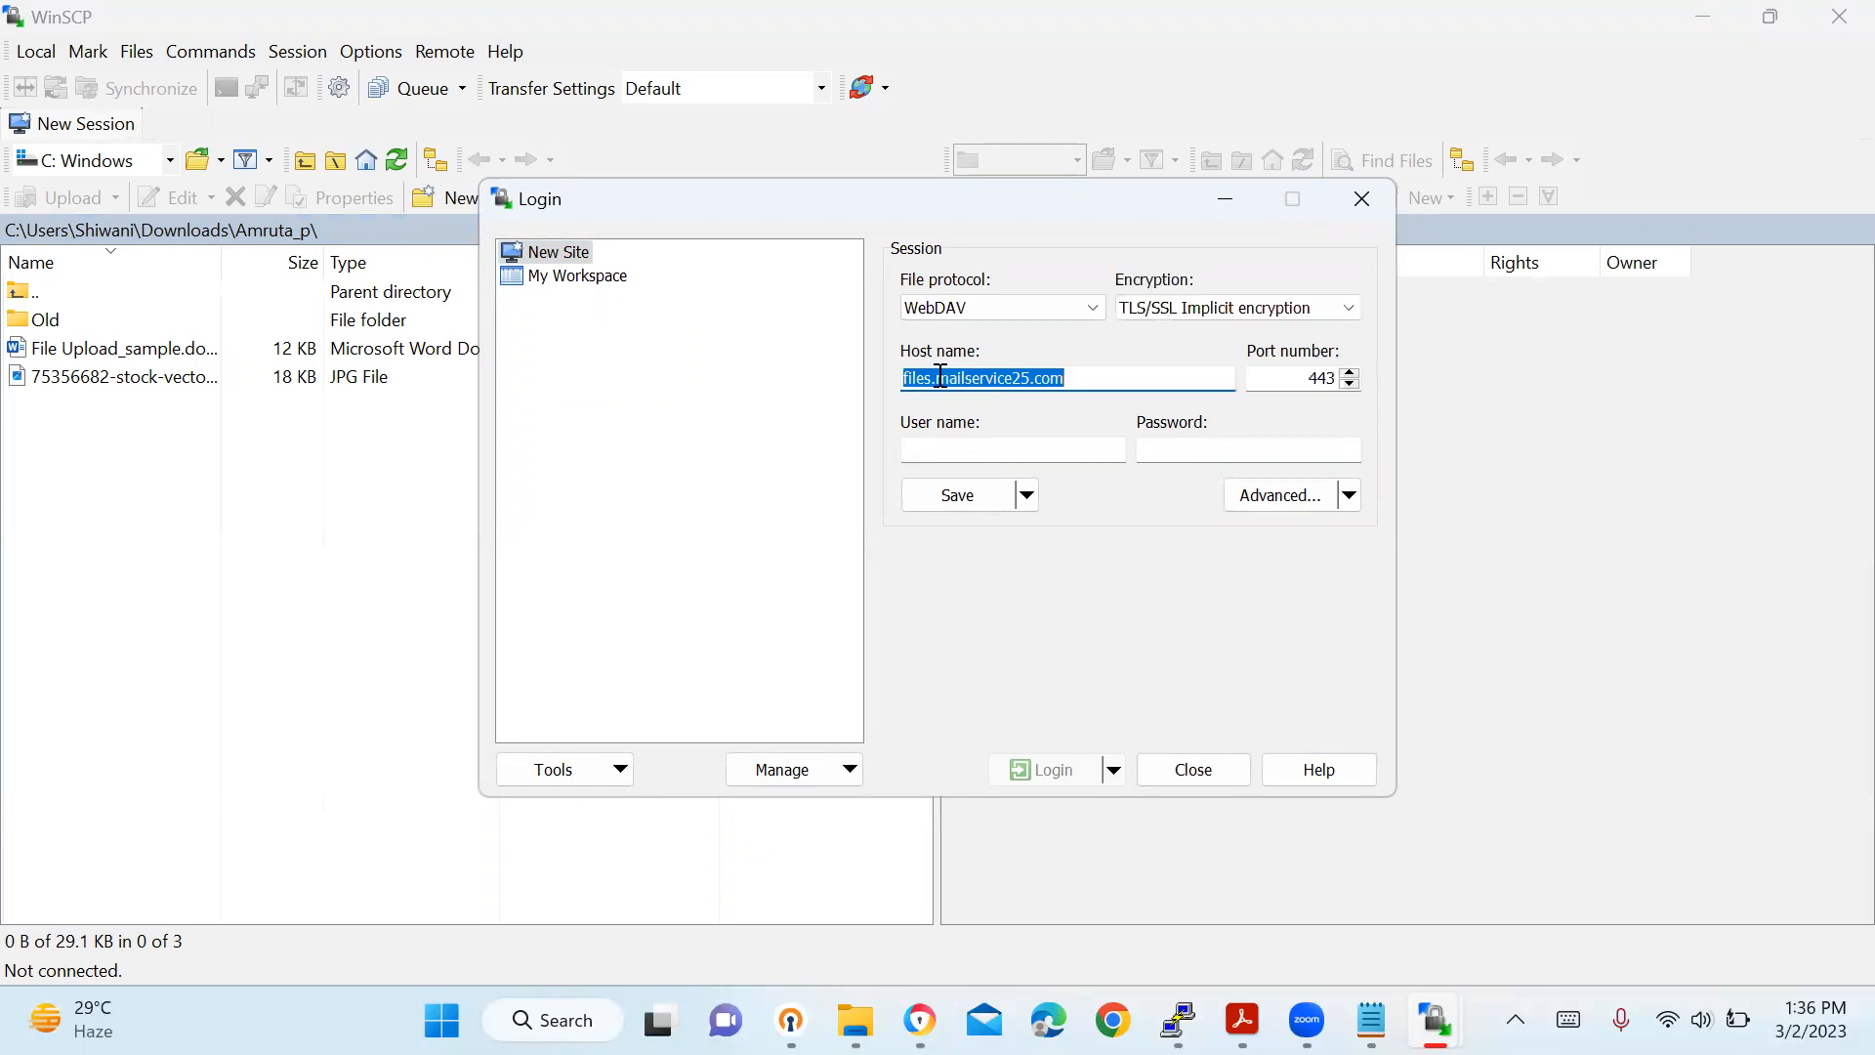
Log in with the Nextcloud account's e-mail user name and password.
click(1011, 447)
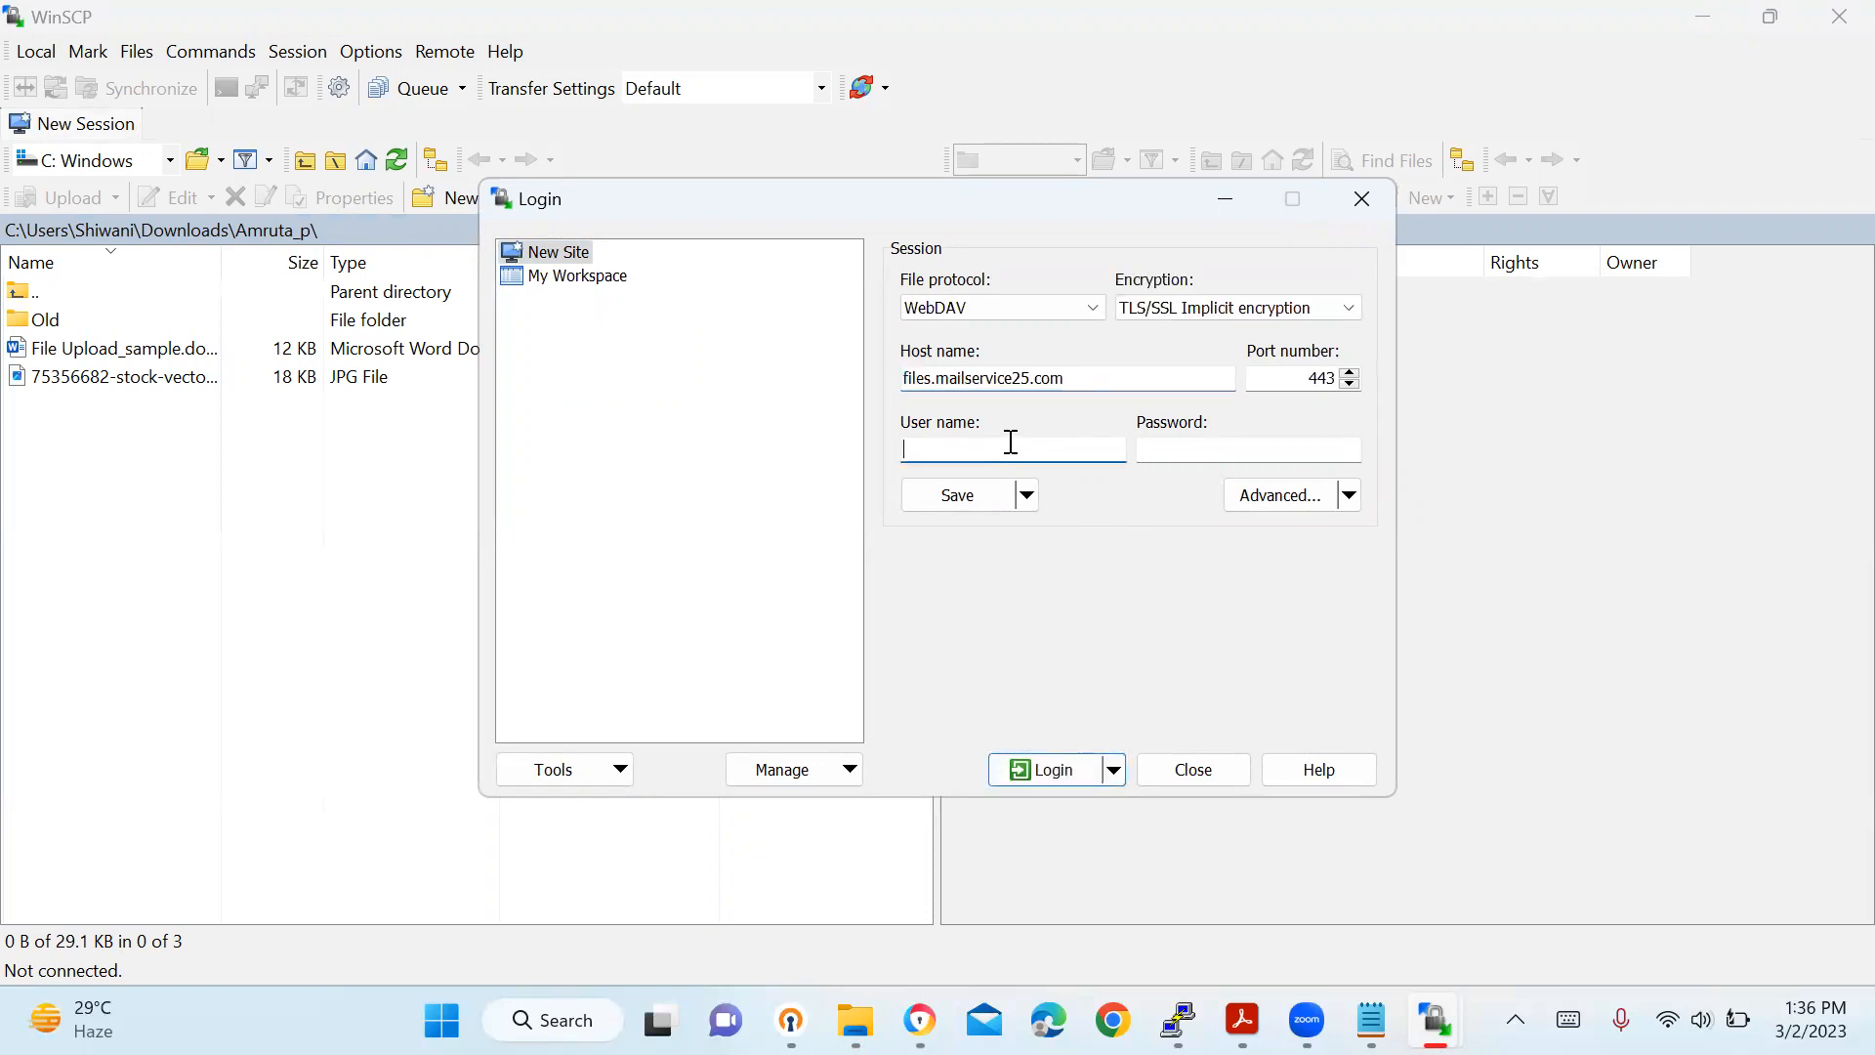
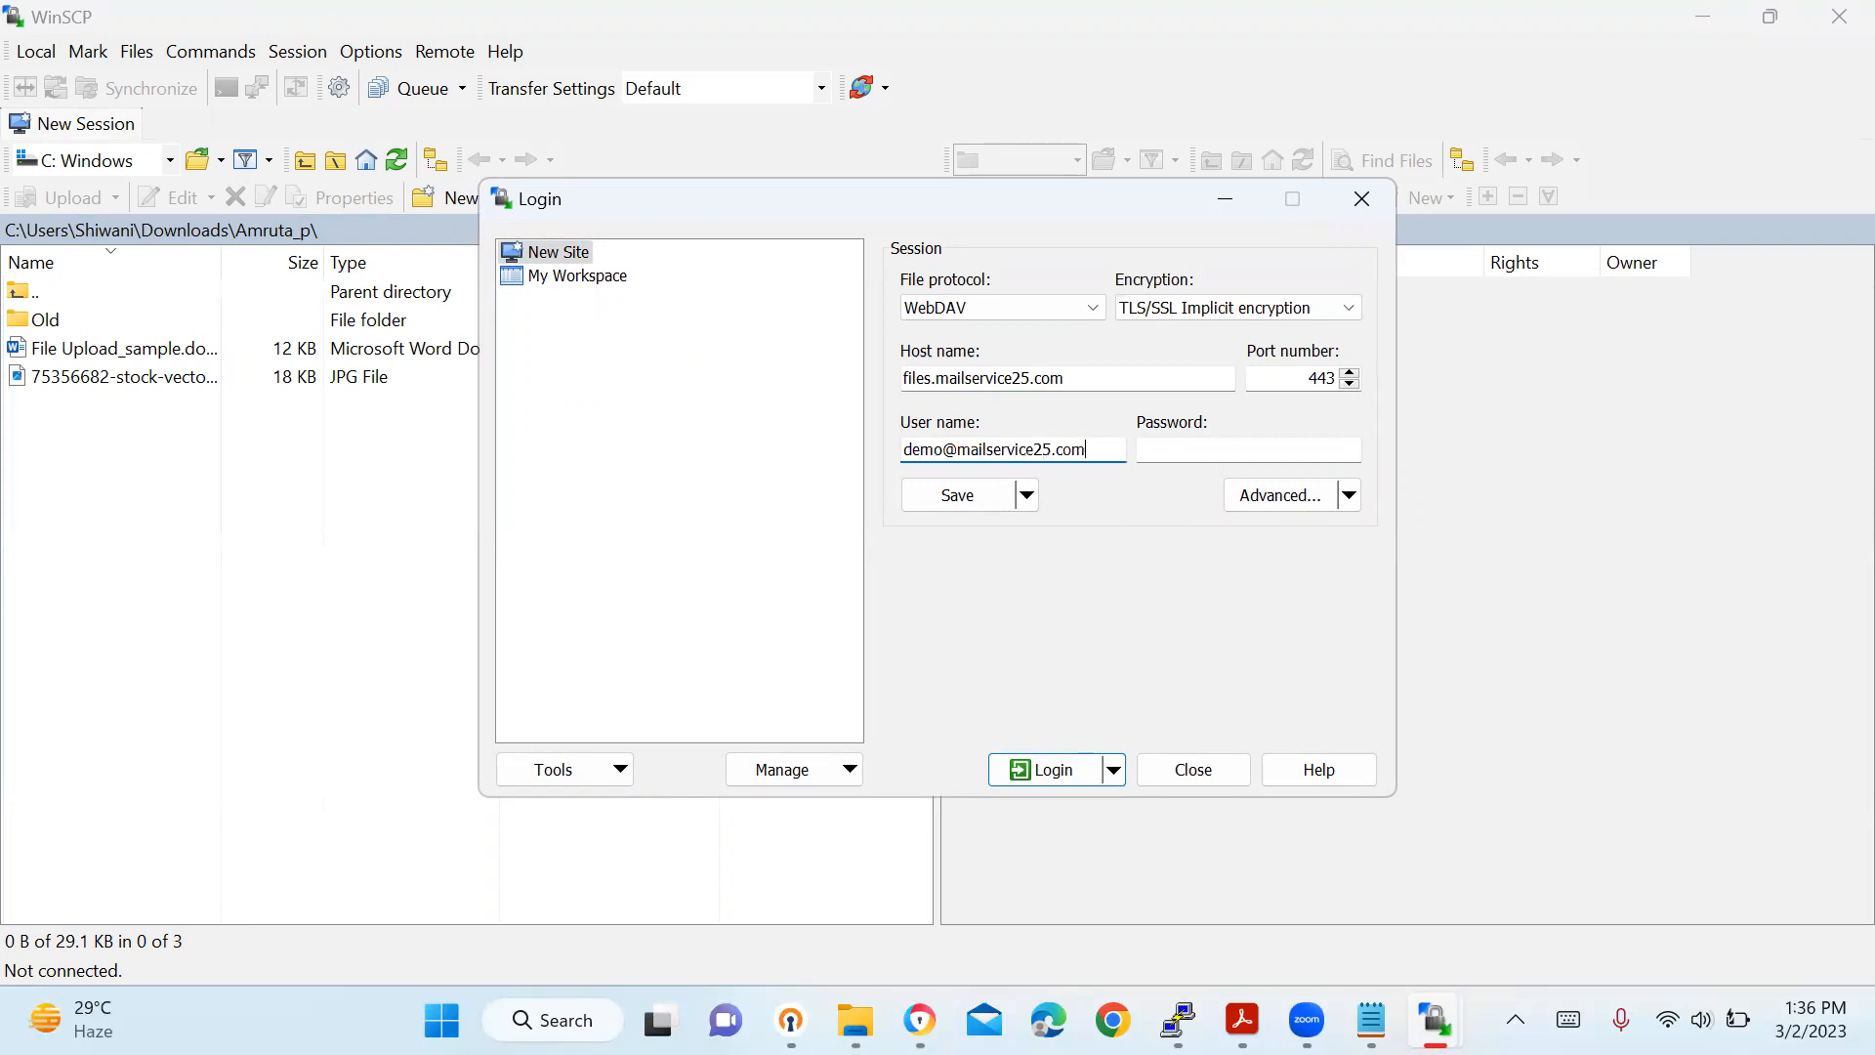
key(Tab)
text(*********)
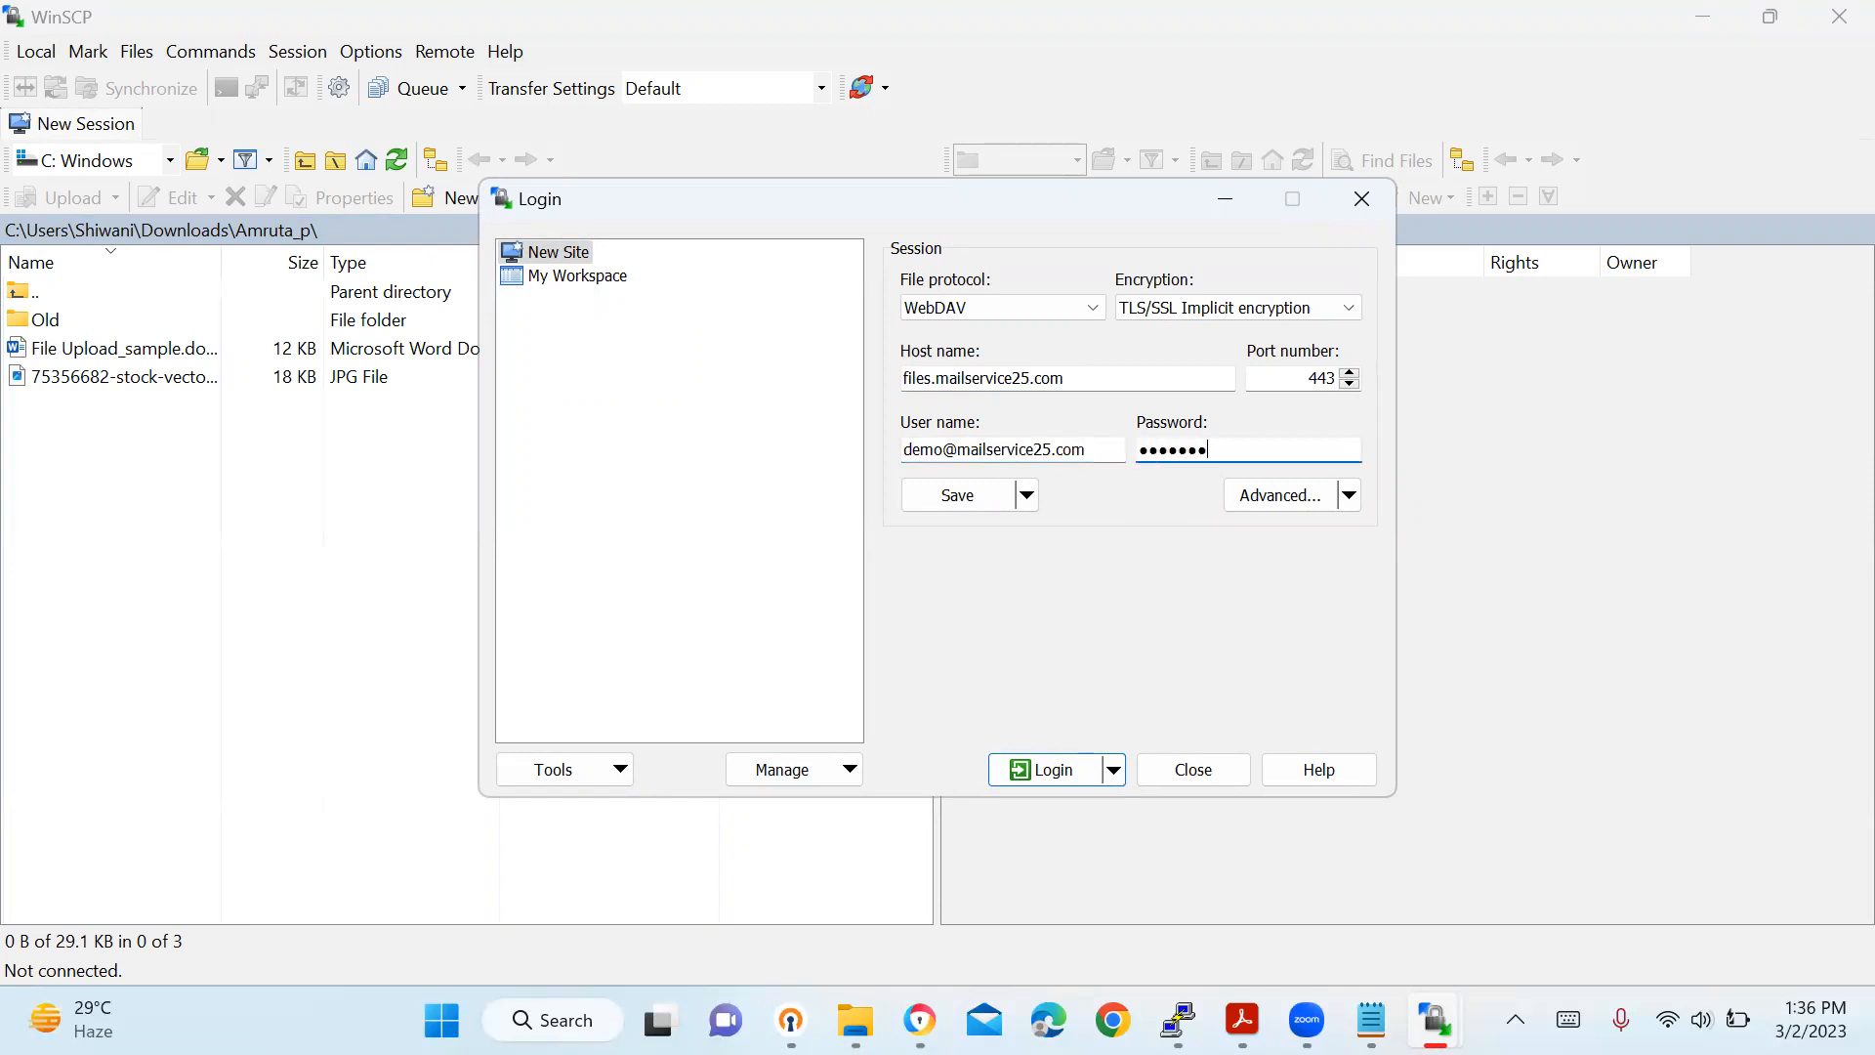
click(1049, 771)
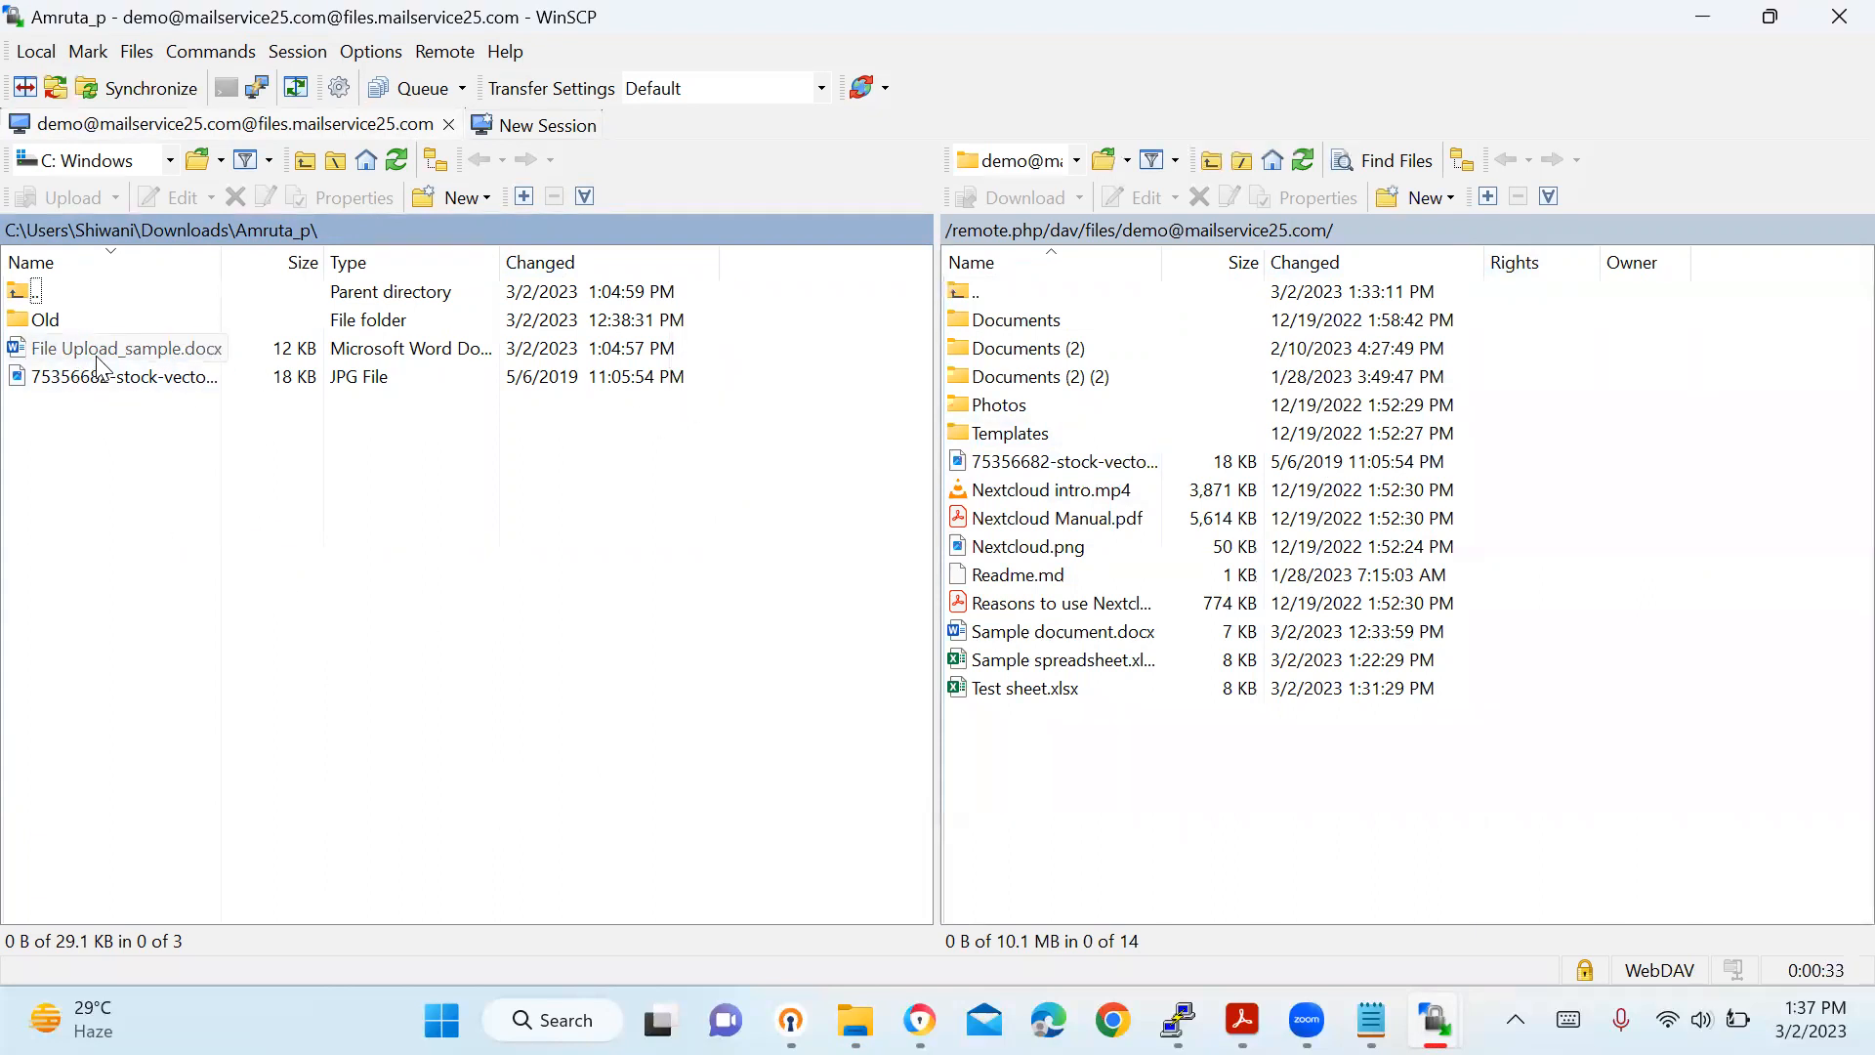
Upload File Upload_sample.docx to the remote folder, widen the Name column, and select Test sheet.xlsx.
drag(103, 361, 1076, 796)
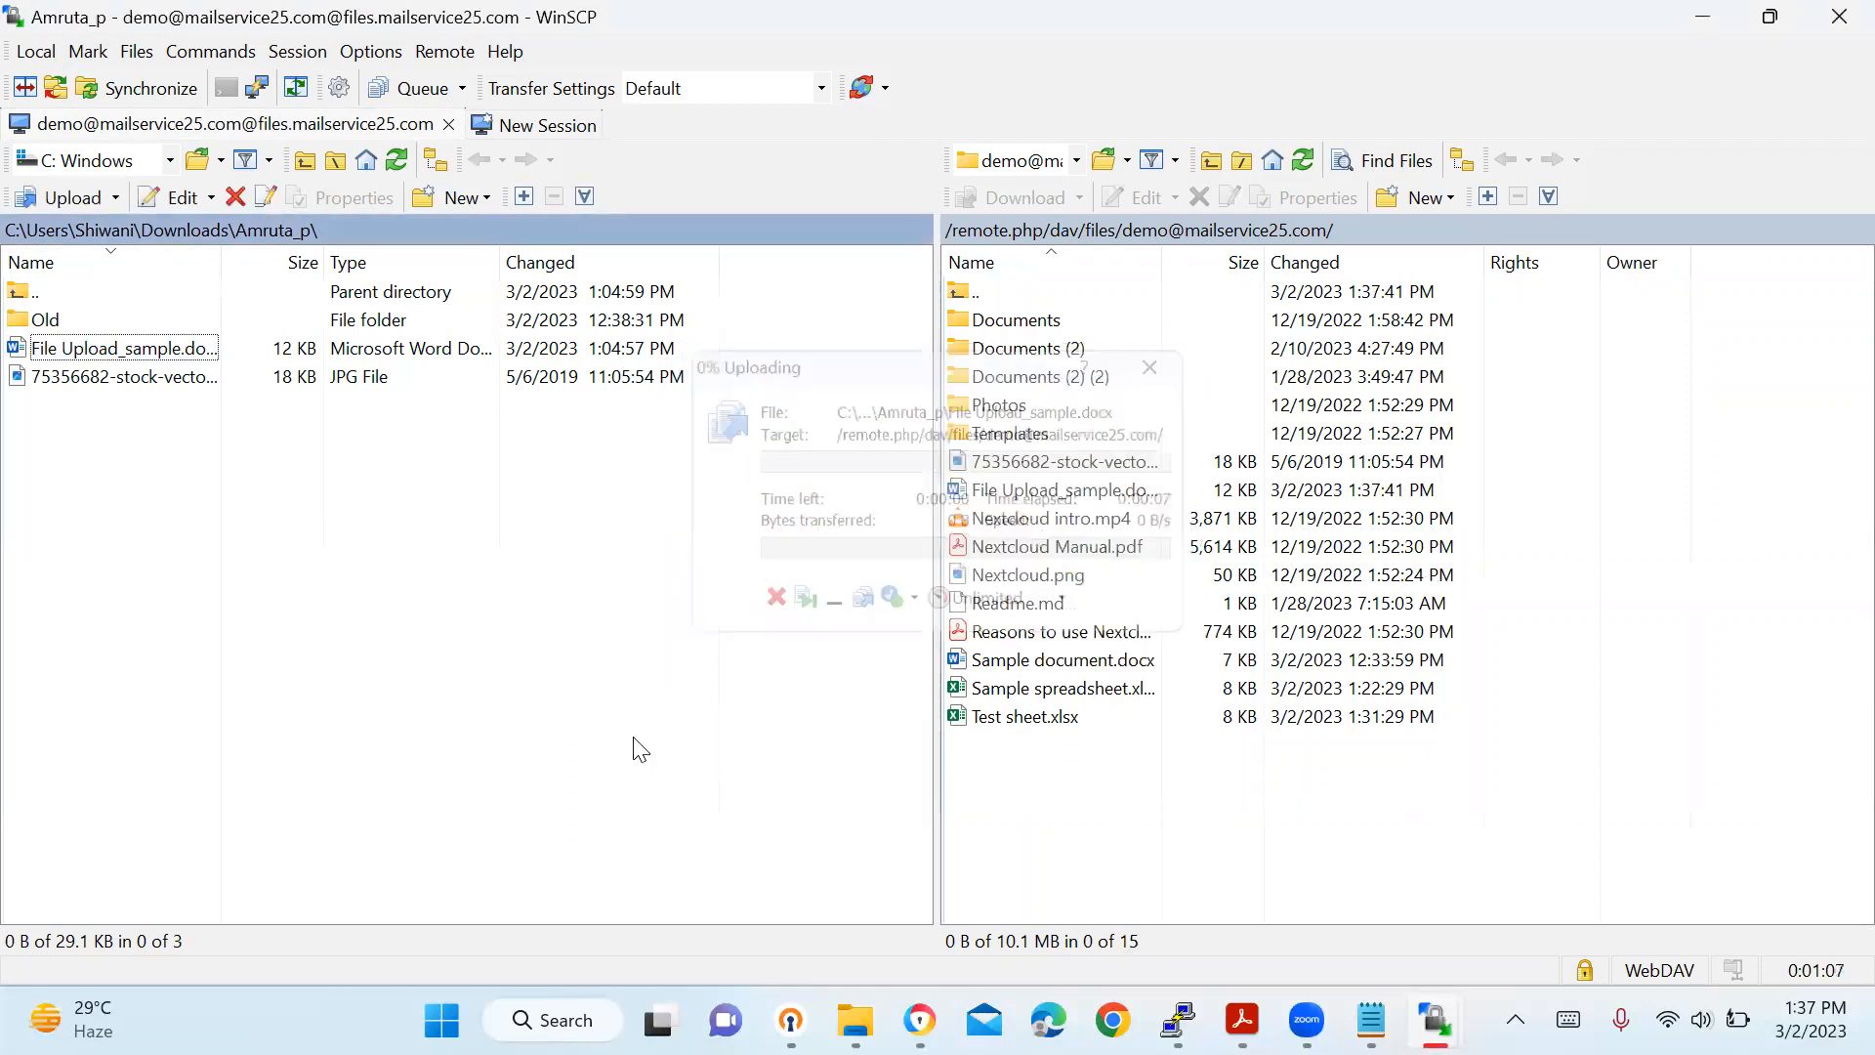
click(1064, 493)
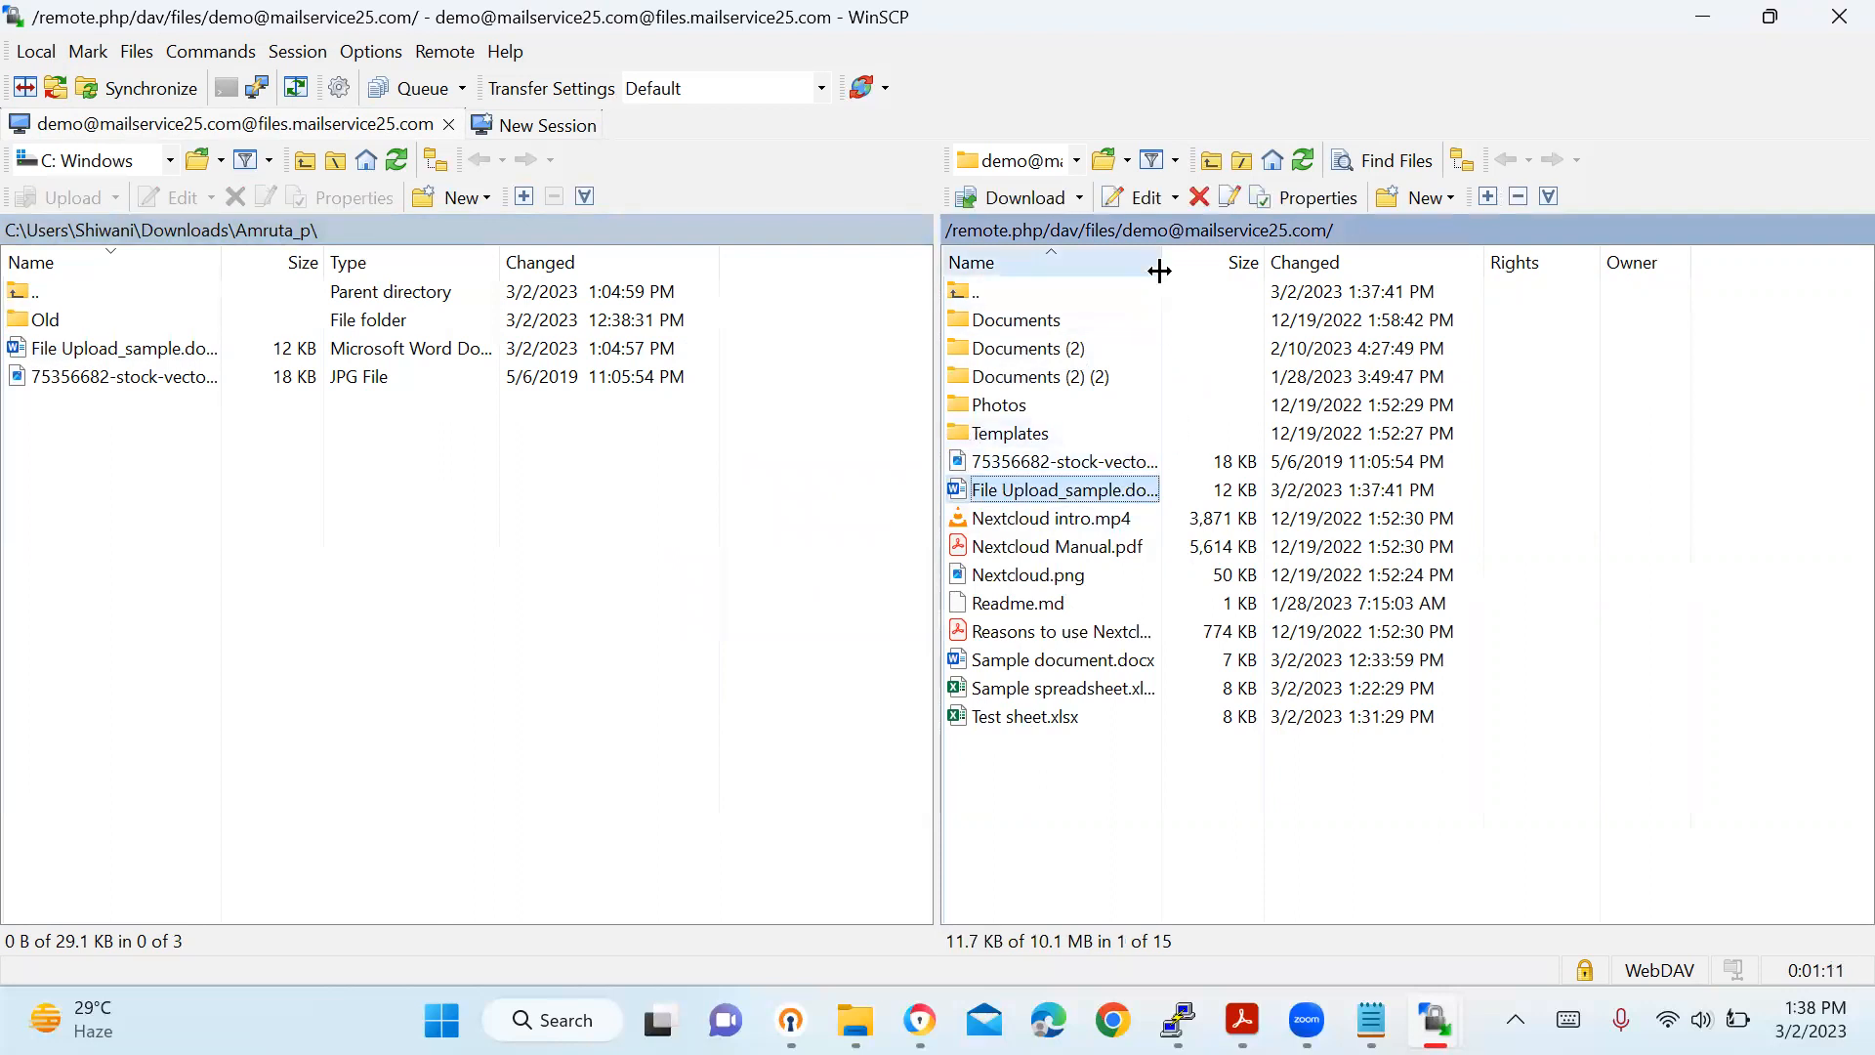
drag(1162, 256, 1349, 227)
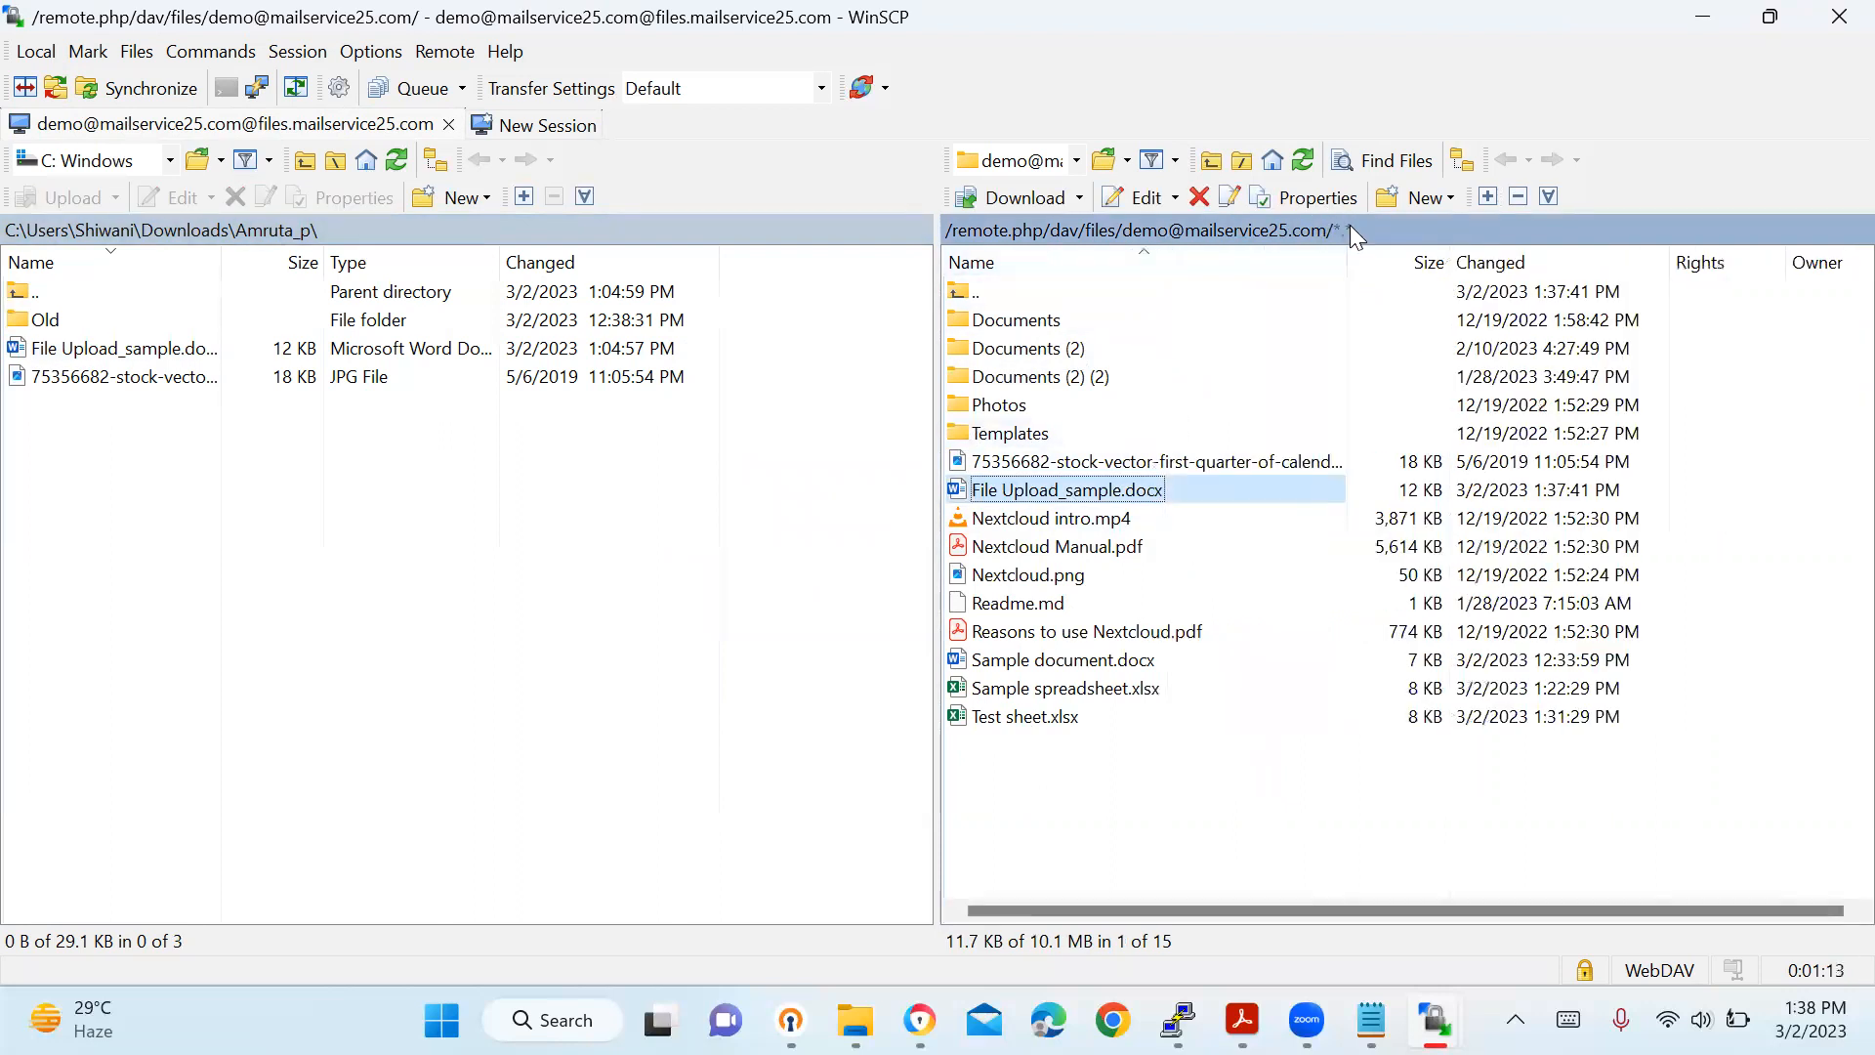
click(1037, 723)
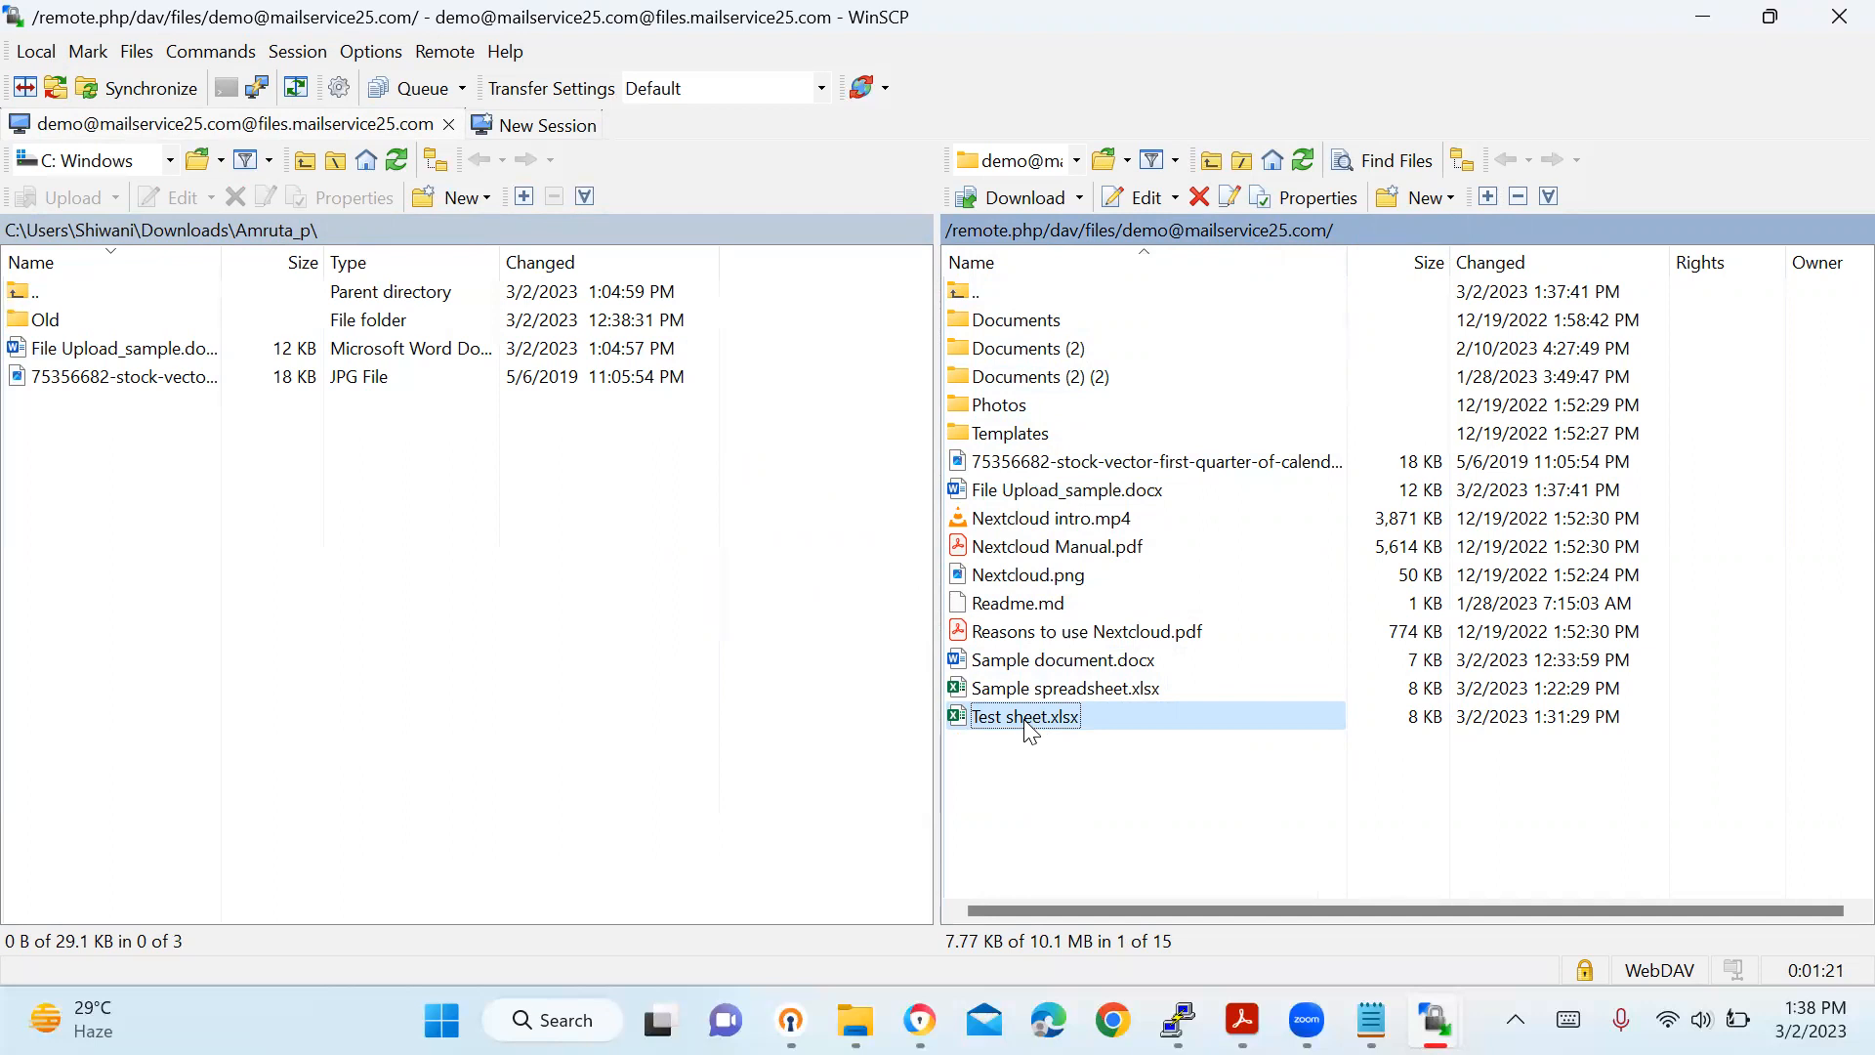
Open Test sheet.xlsx in Excel, enter Demo4 in D6, save, and close it.
double_click(1027, 723)
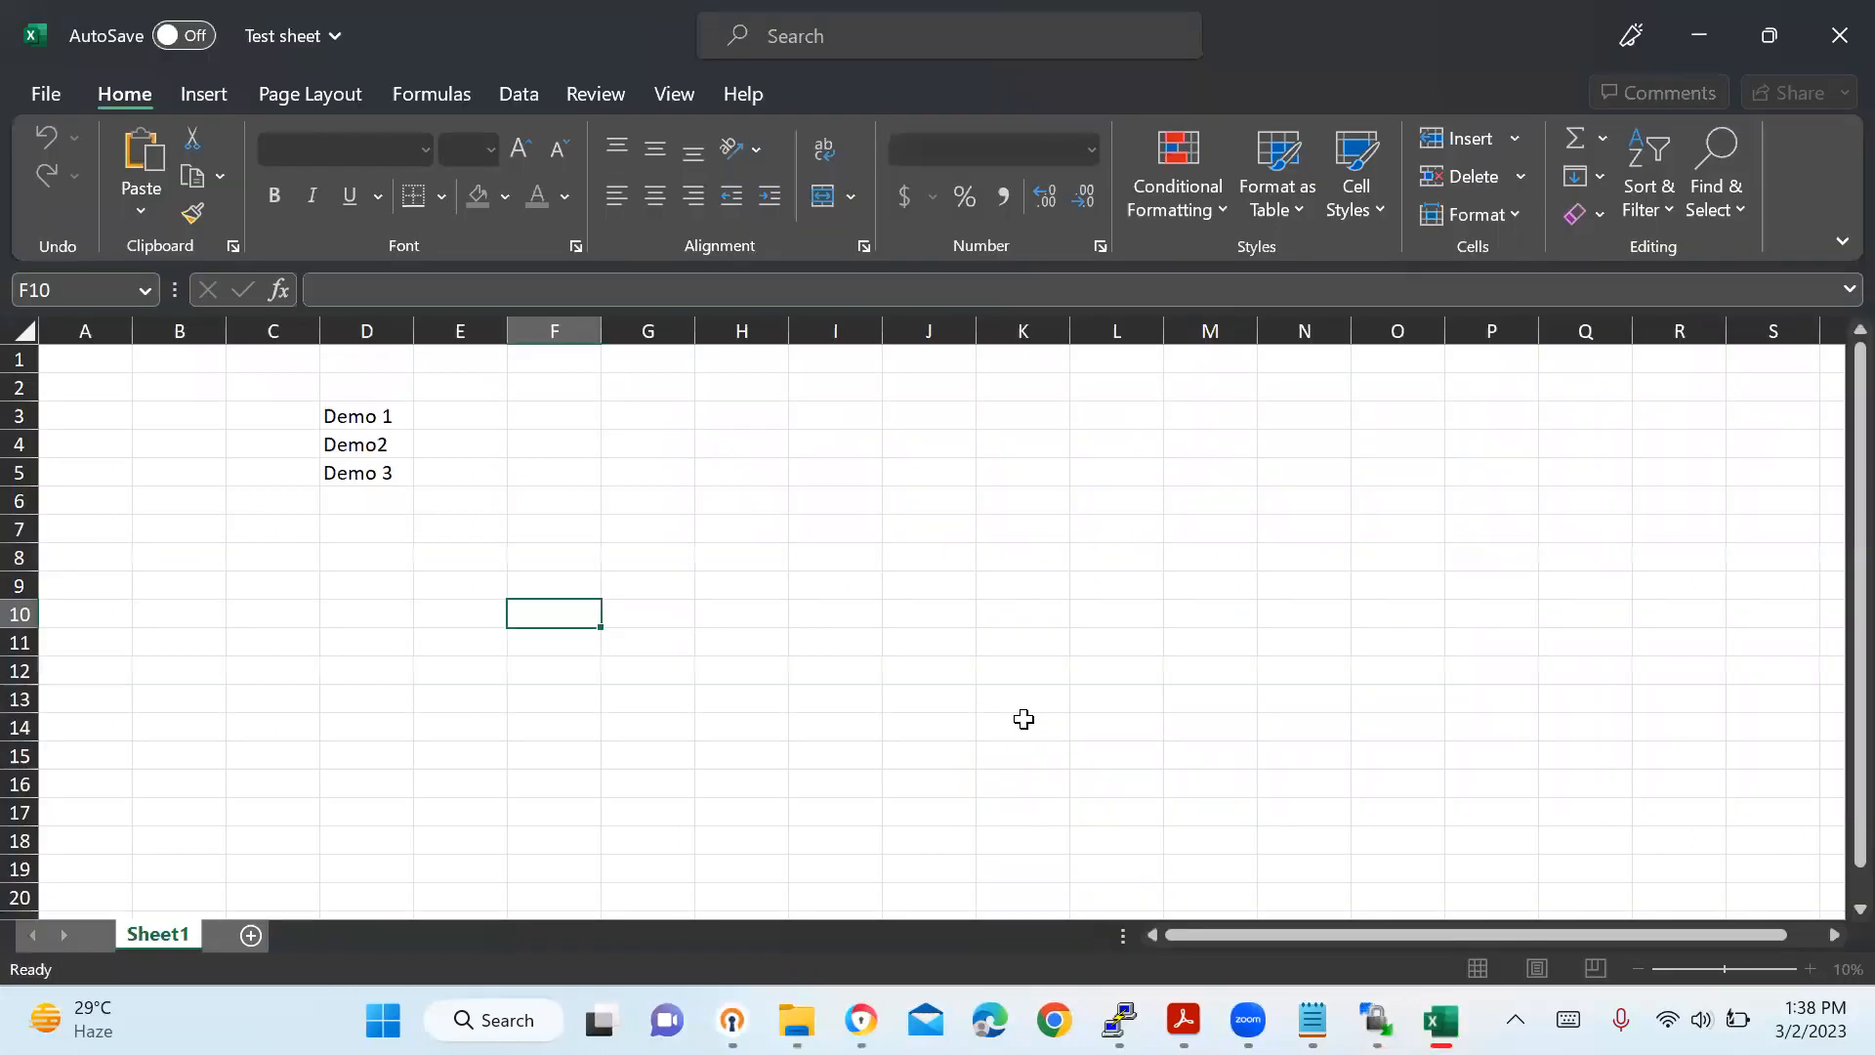
click(375, 499)
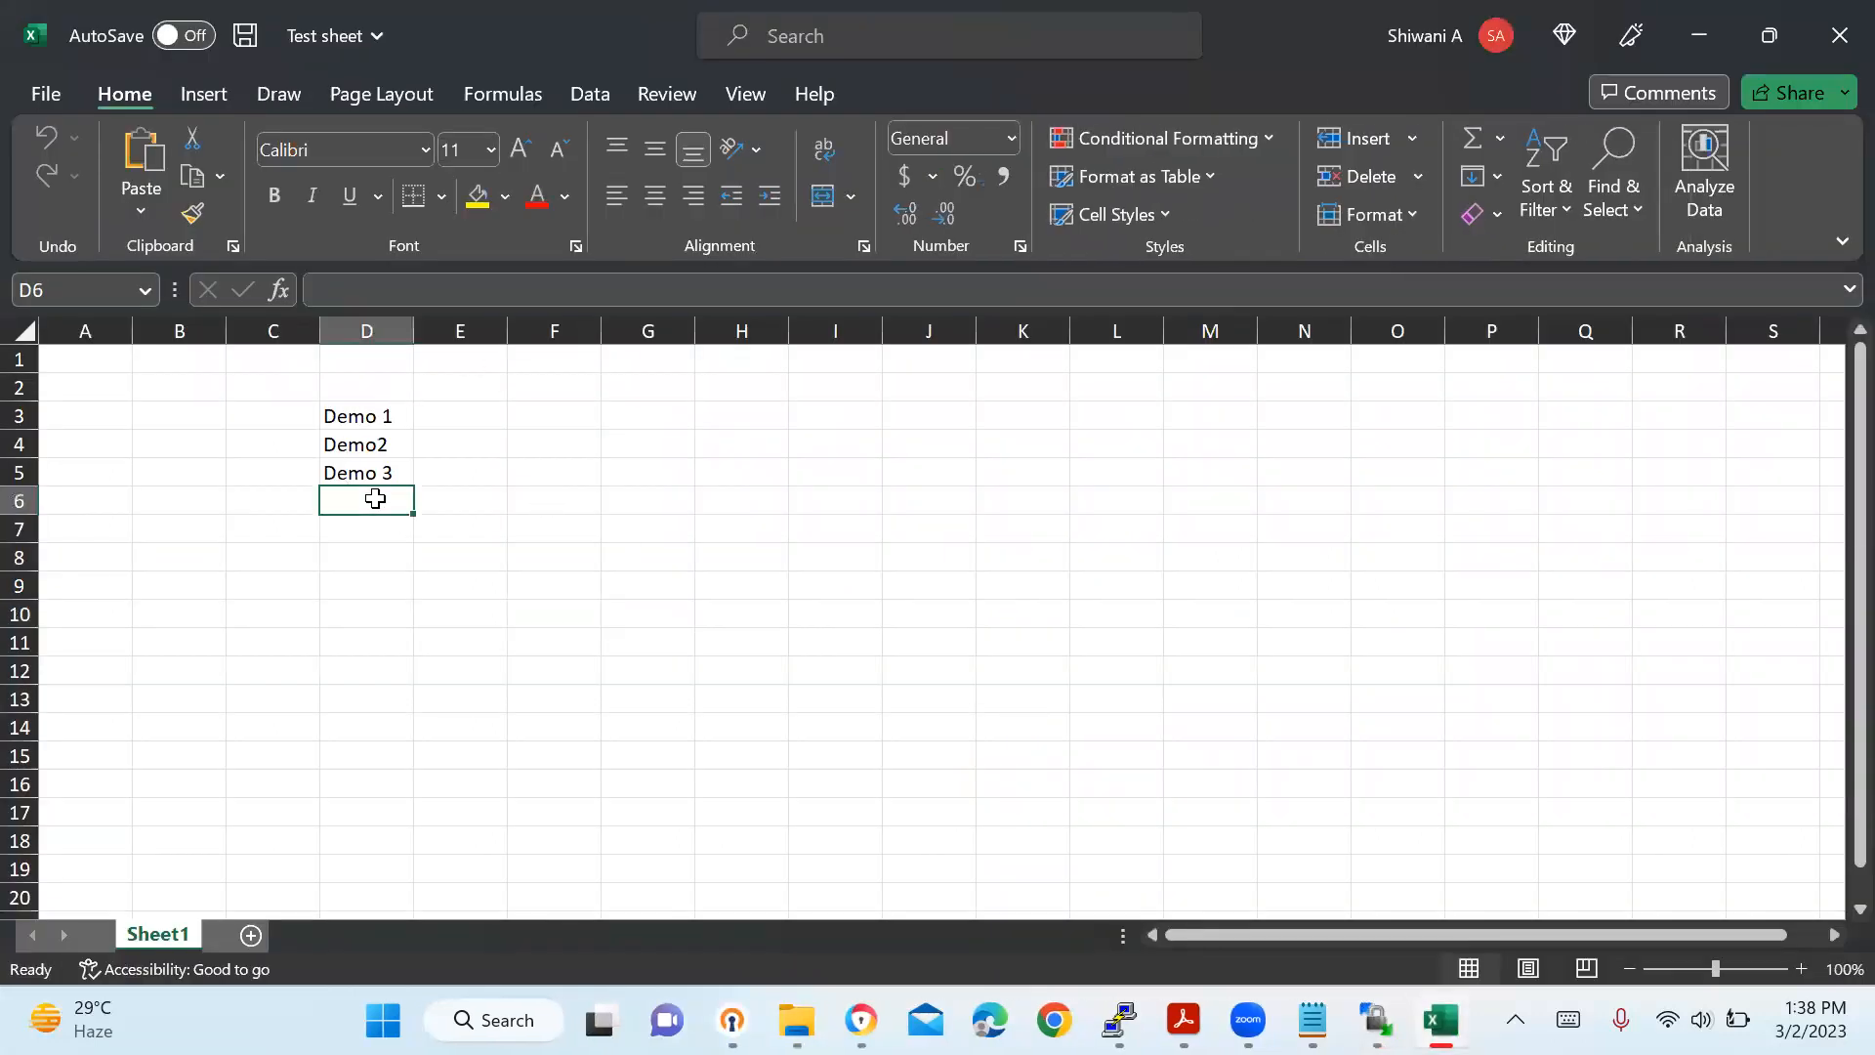
text(Dem)
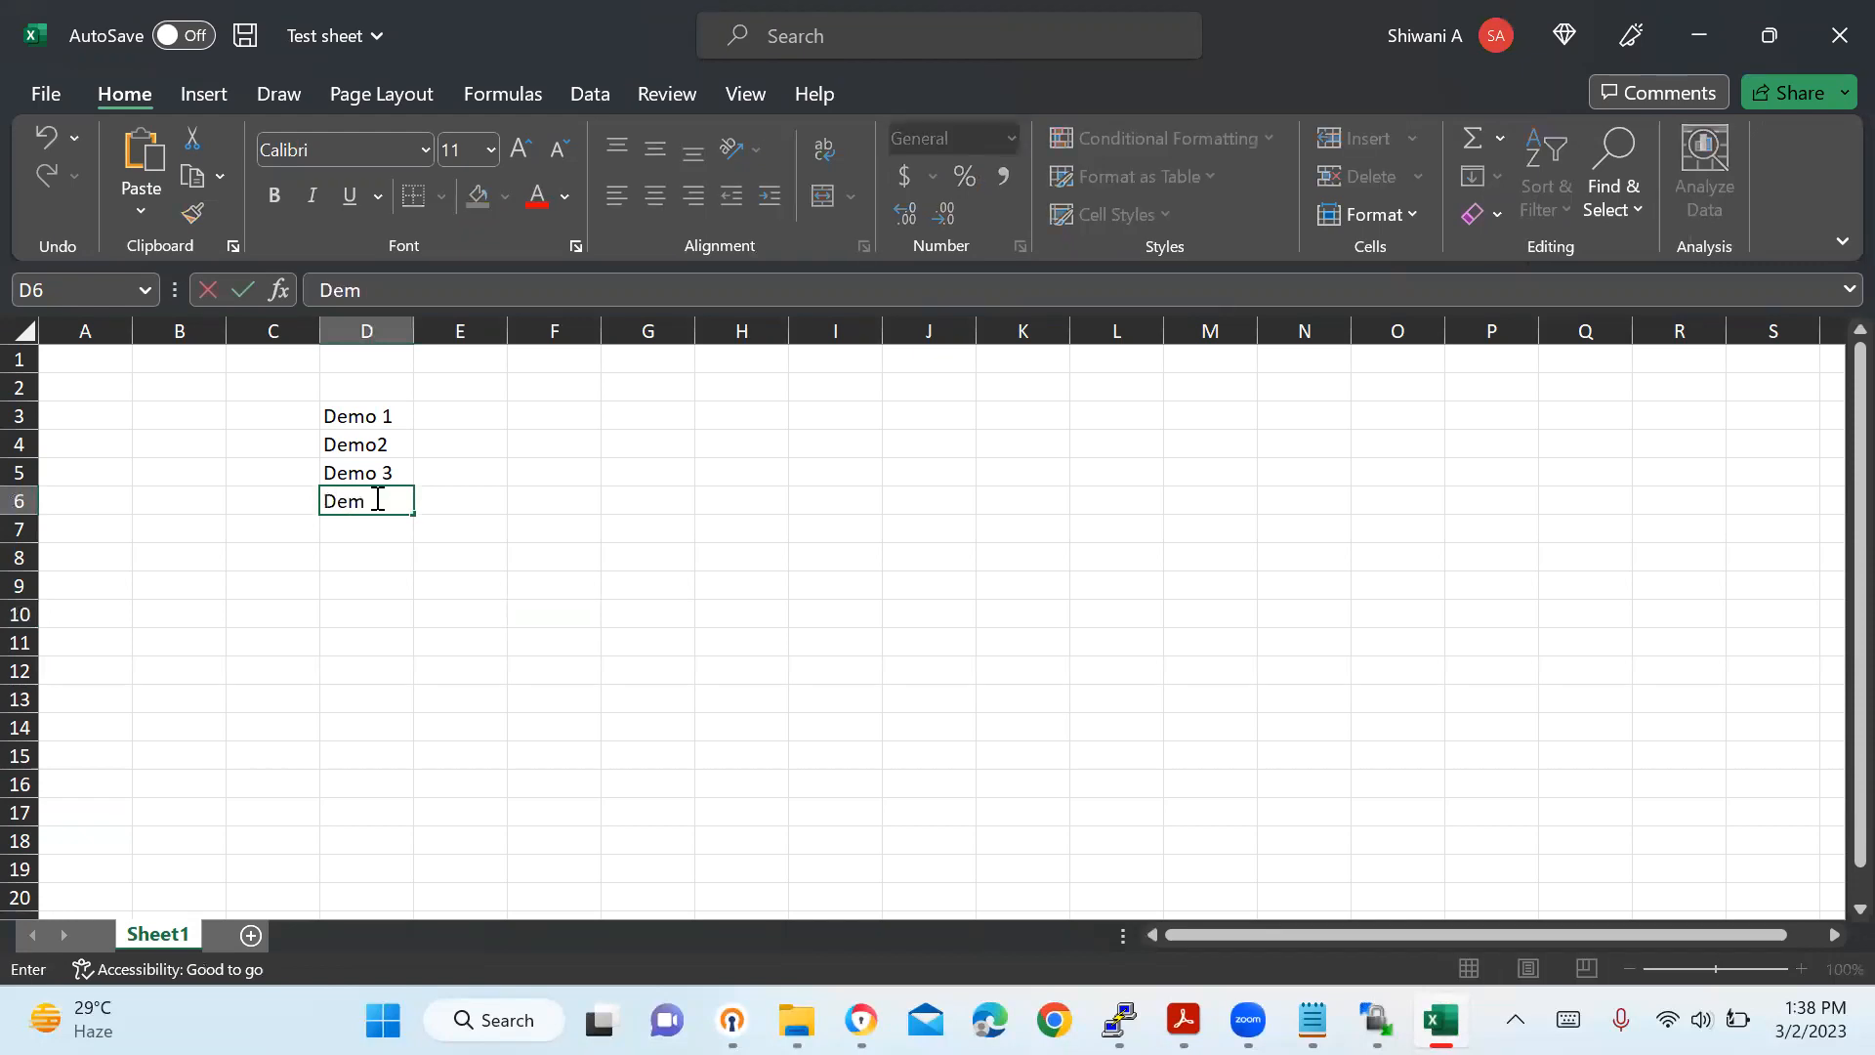
text(o4)
key(ctrl+s)
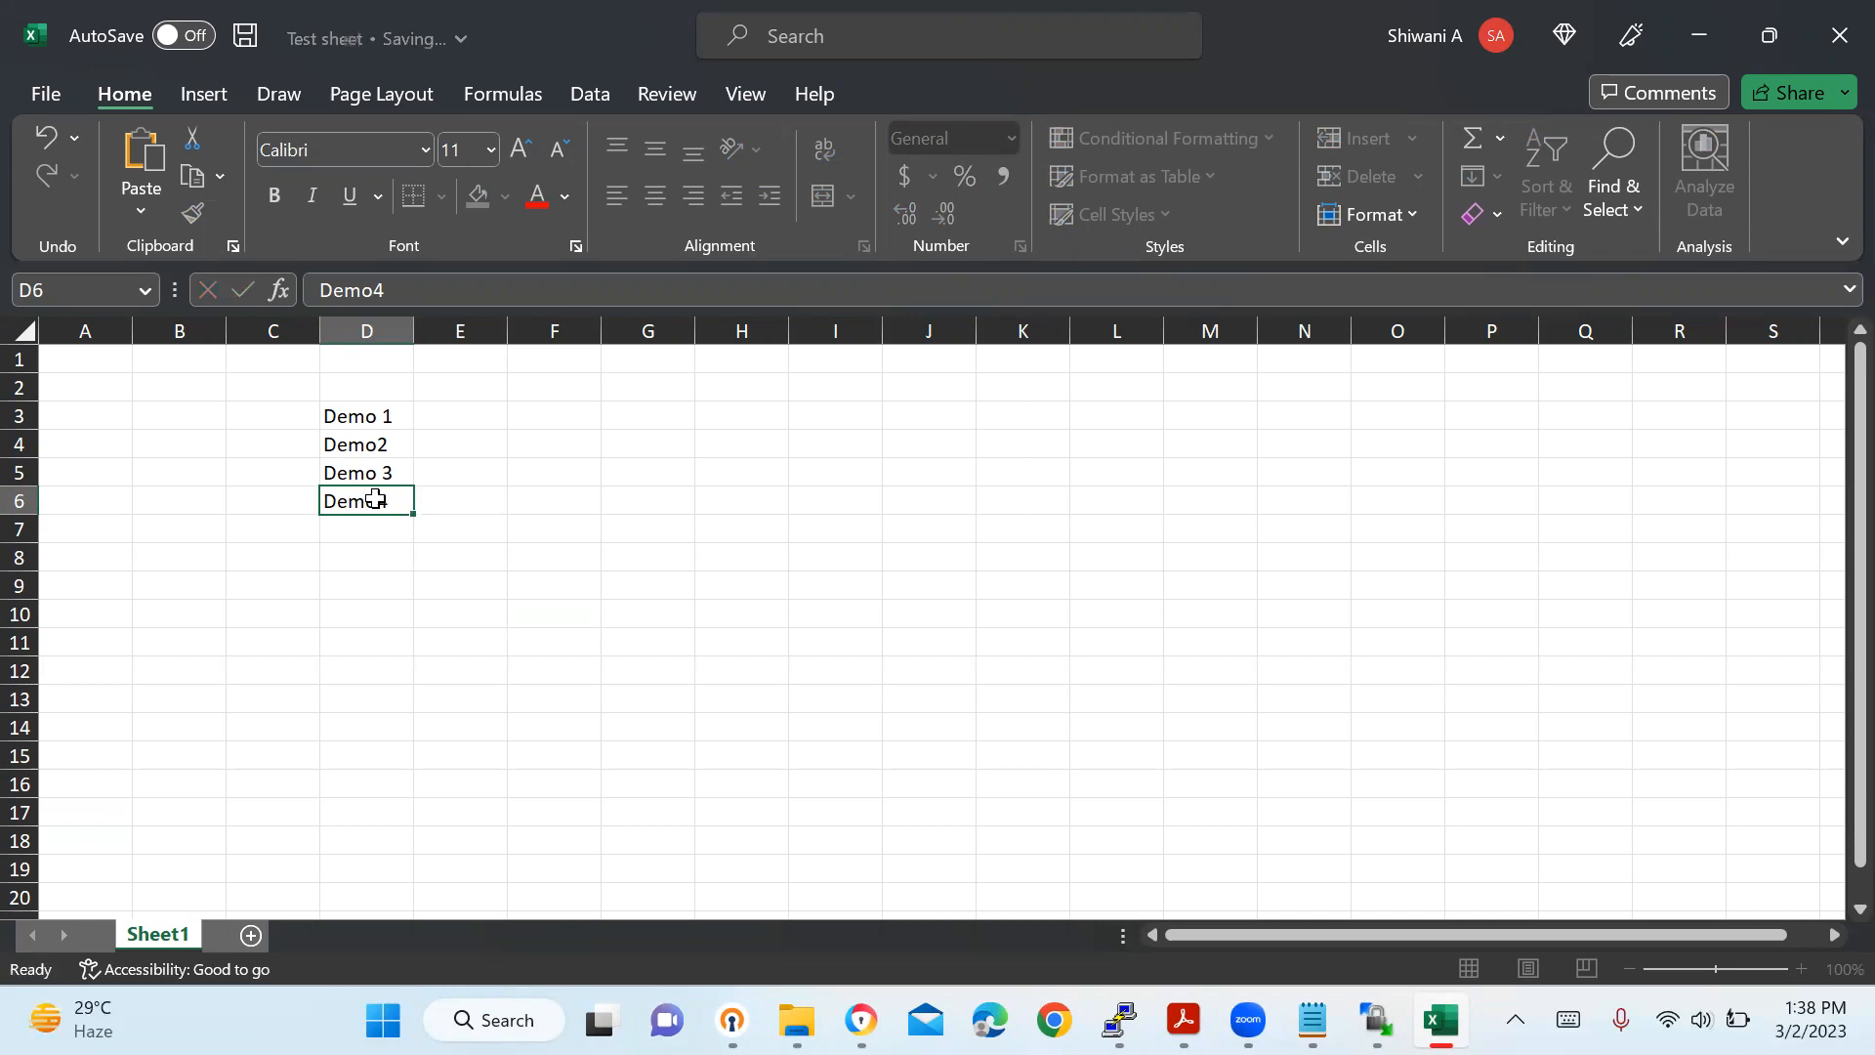
click(1818, 36)
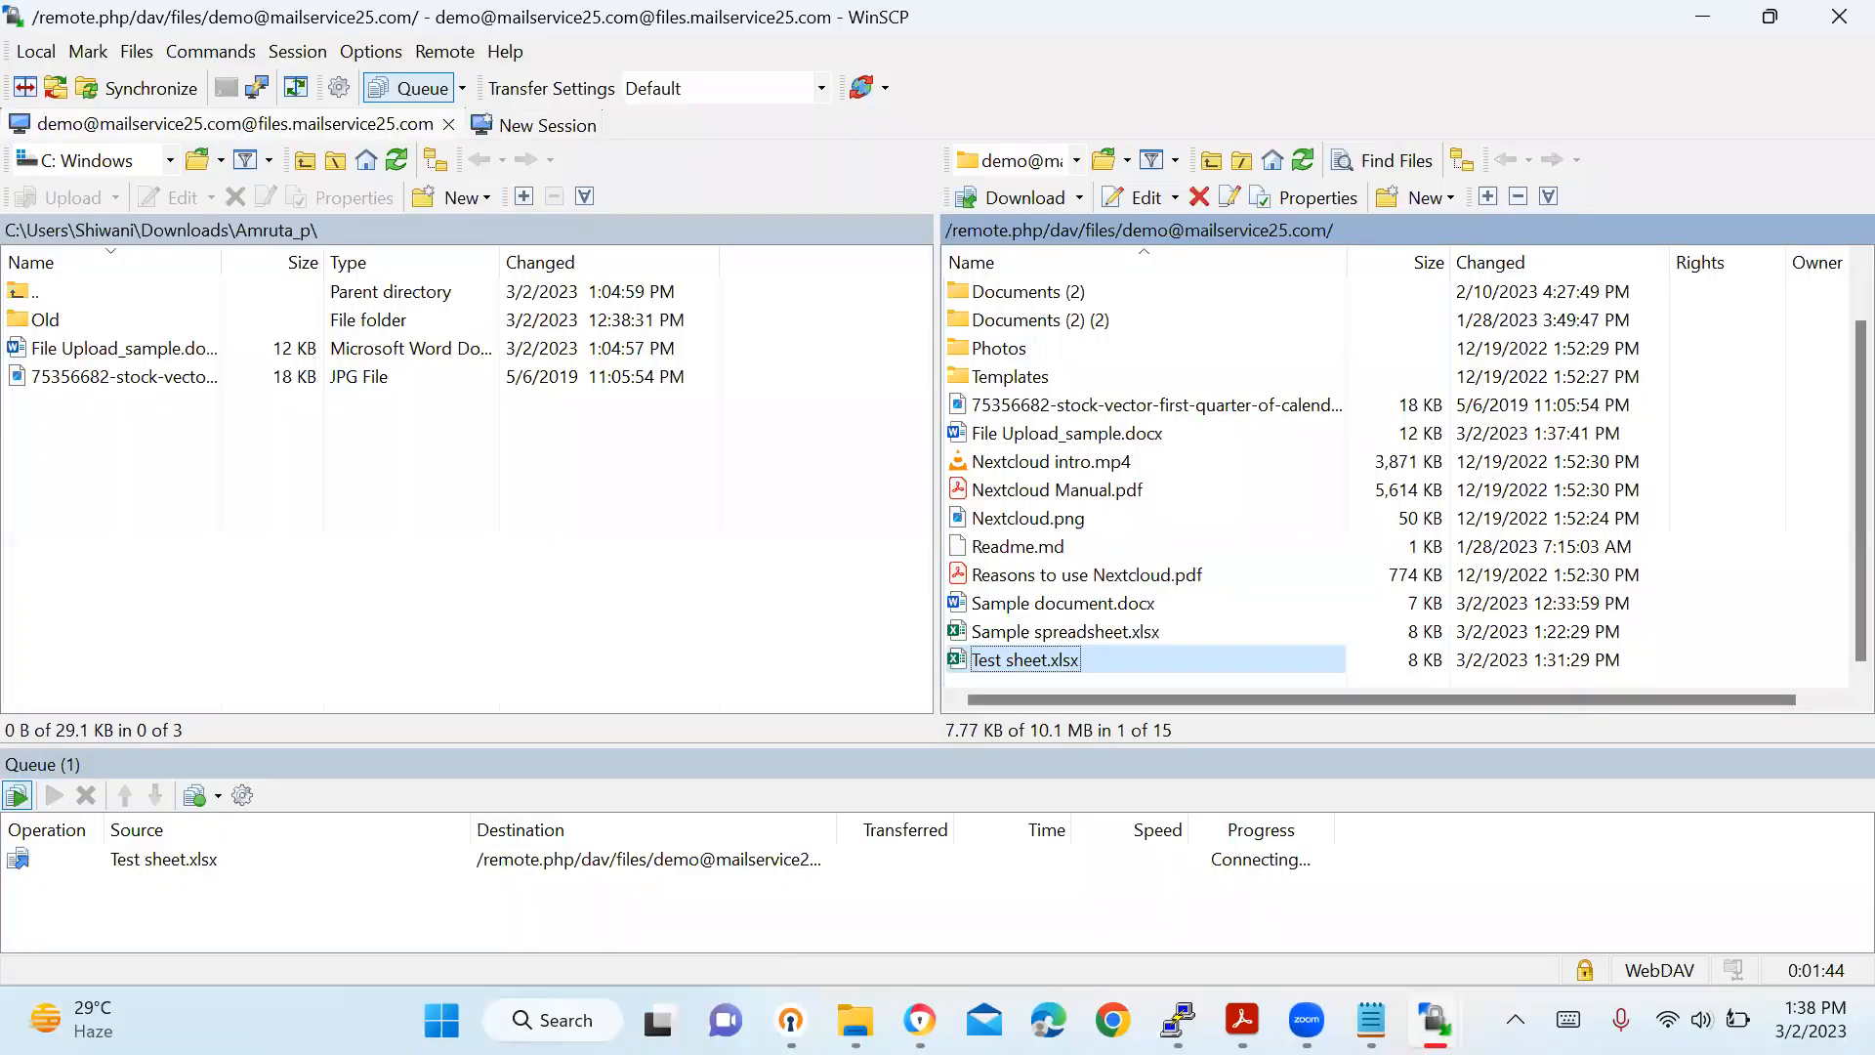
Reload the Nextcloud Files page and open Test sheet.xlsx in the ONLYOFFICE editor.
click(858, 846)
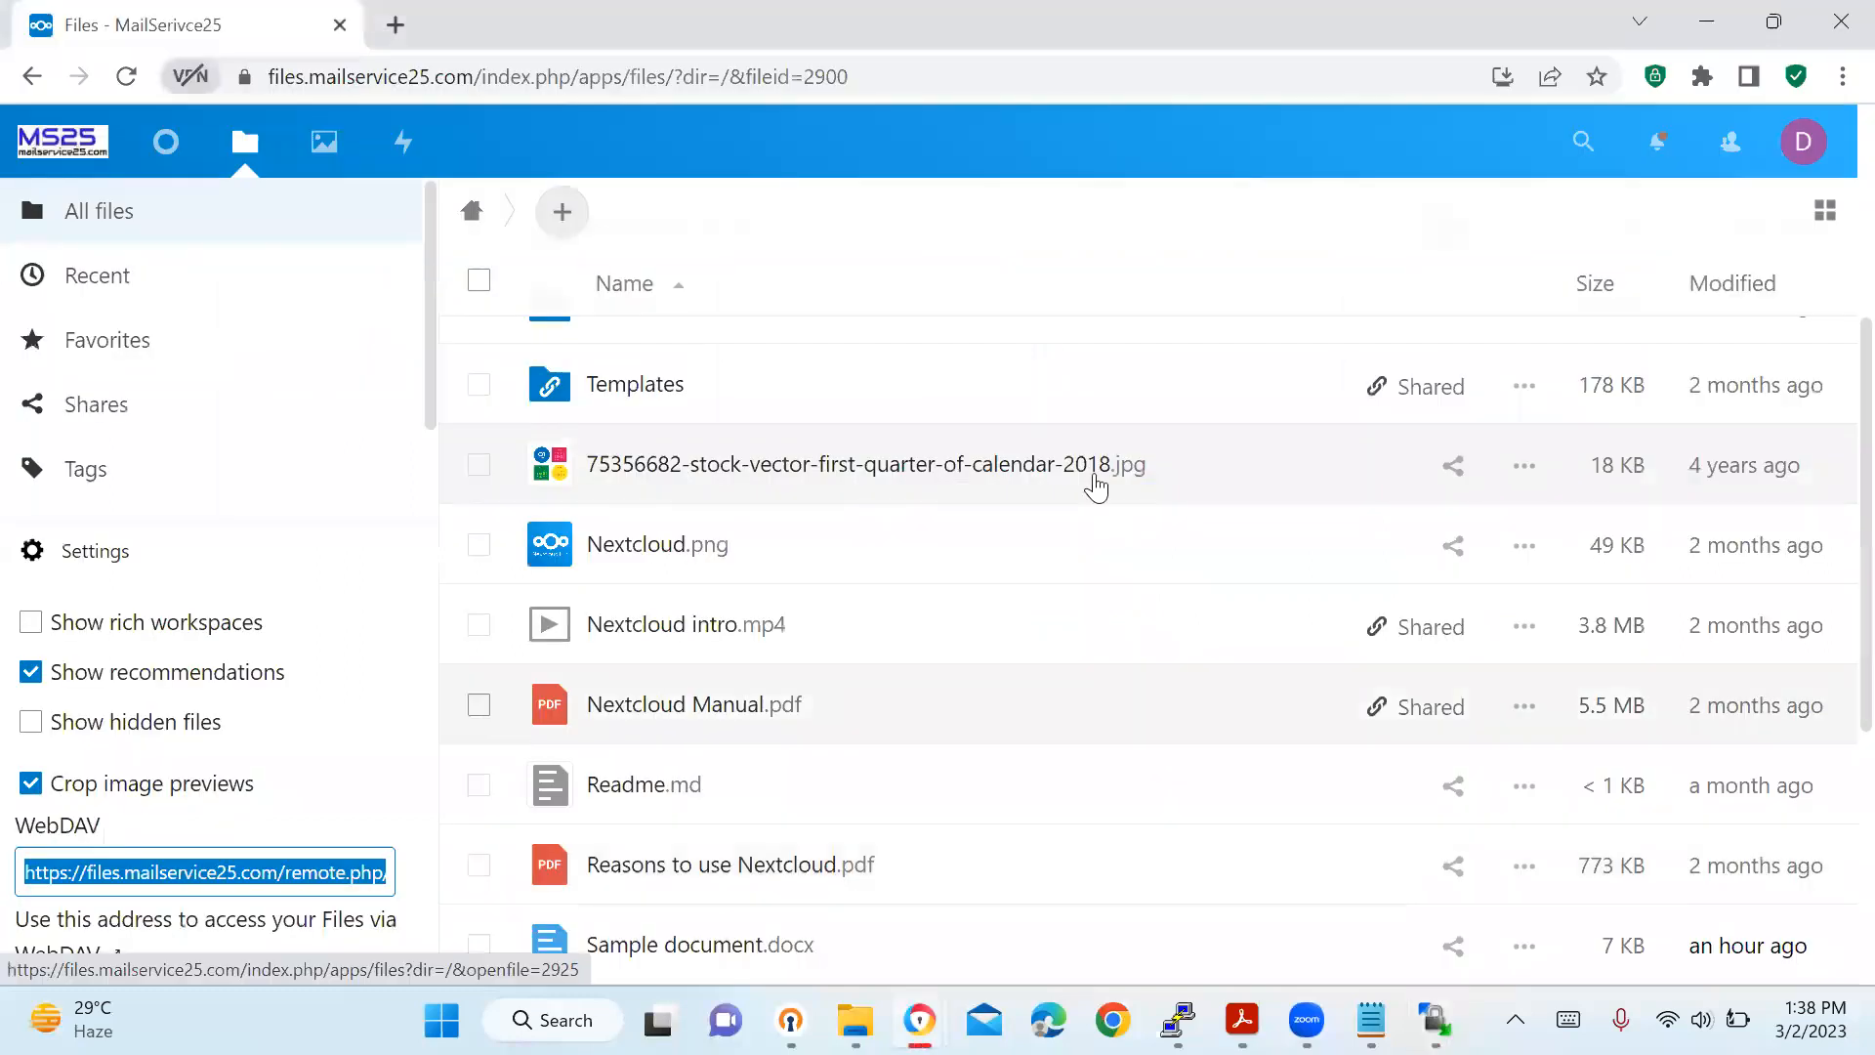
scroll(1829, 473, down, 5)
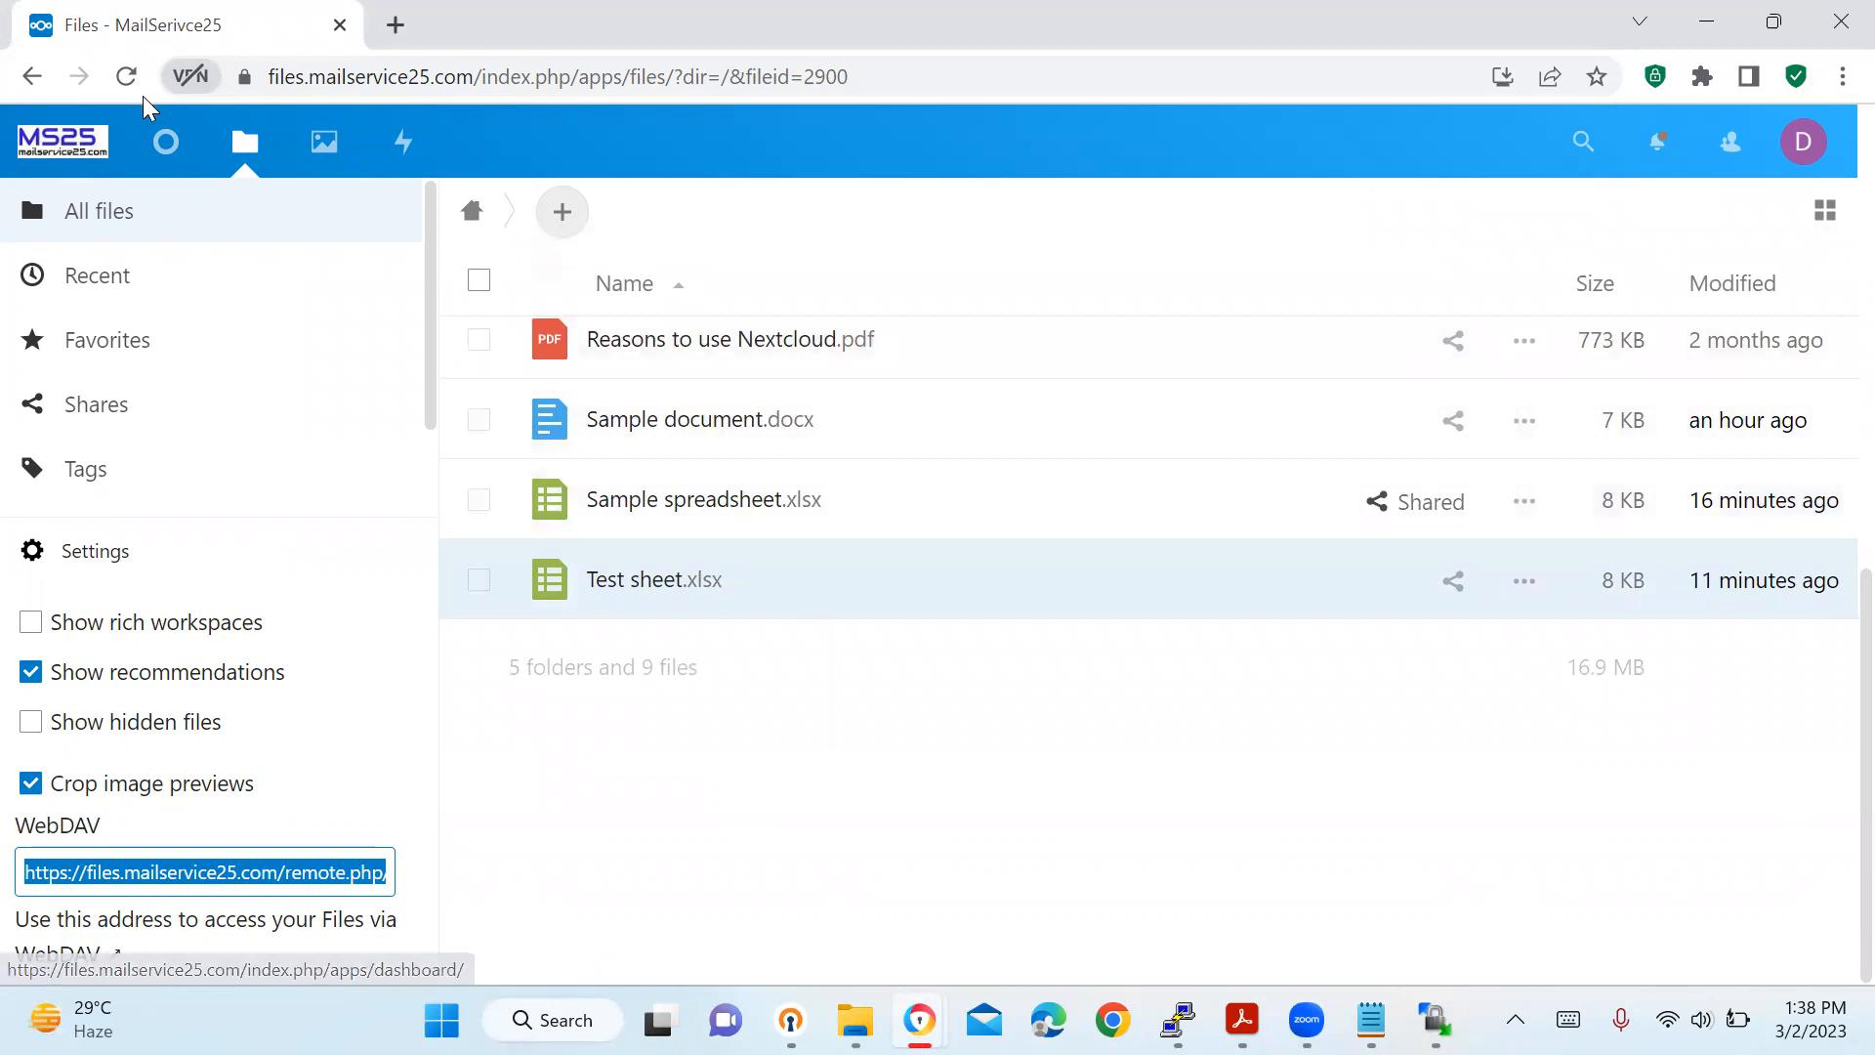
click(119, 56)
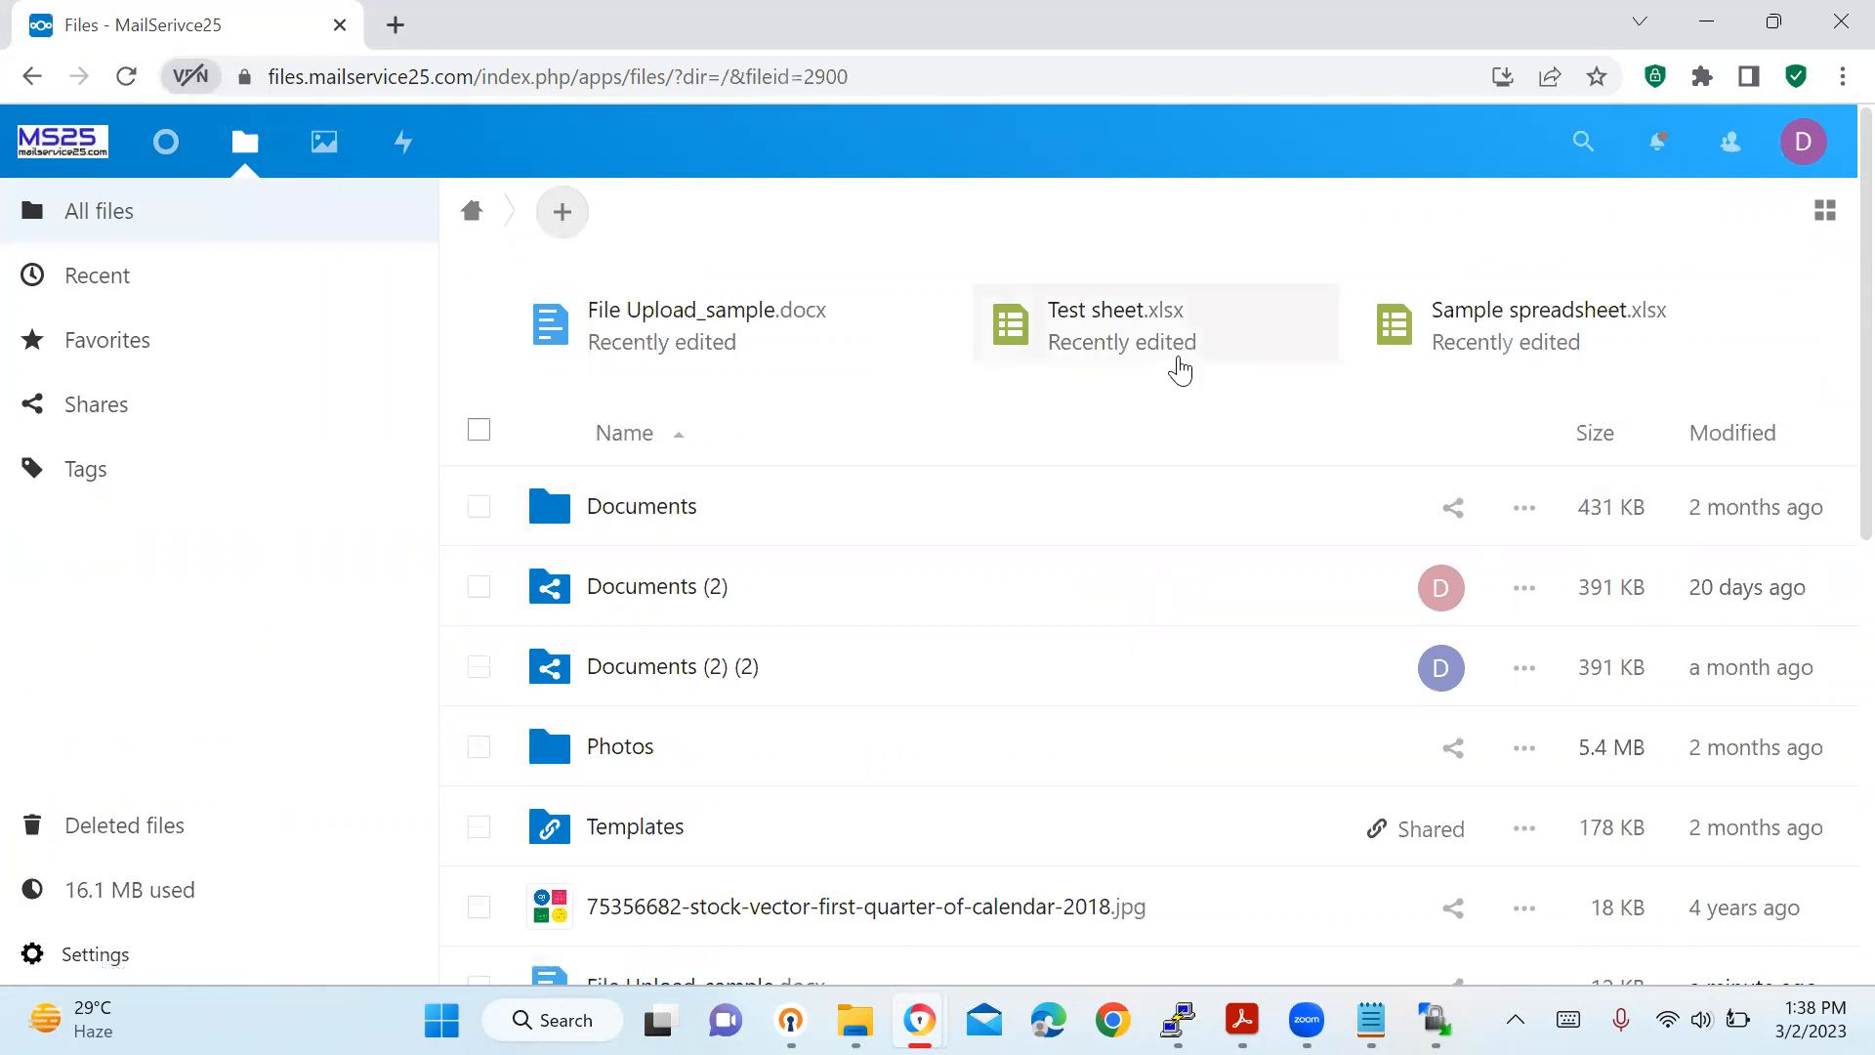
double_click(1143, 356)
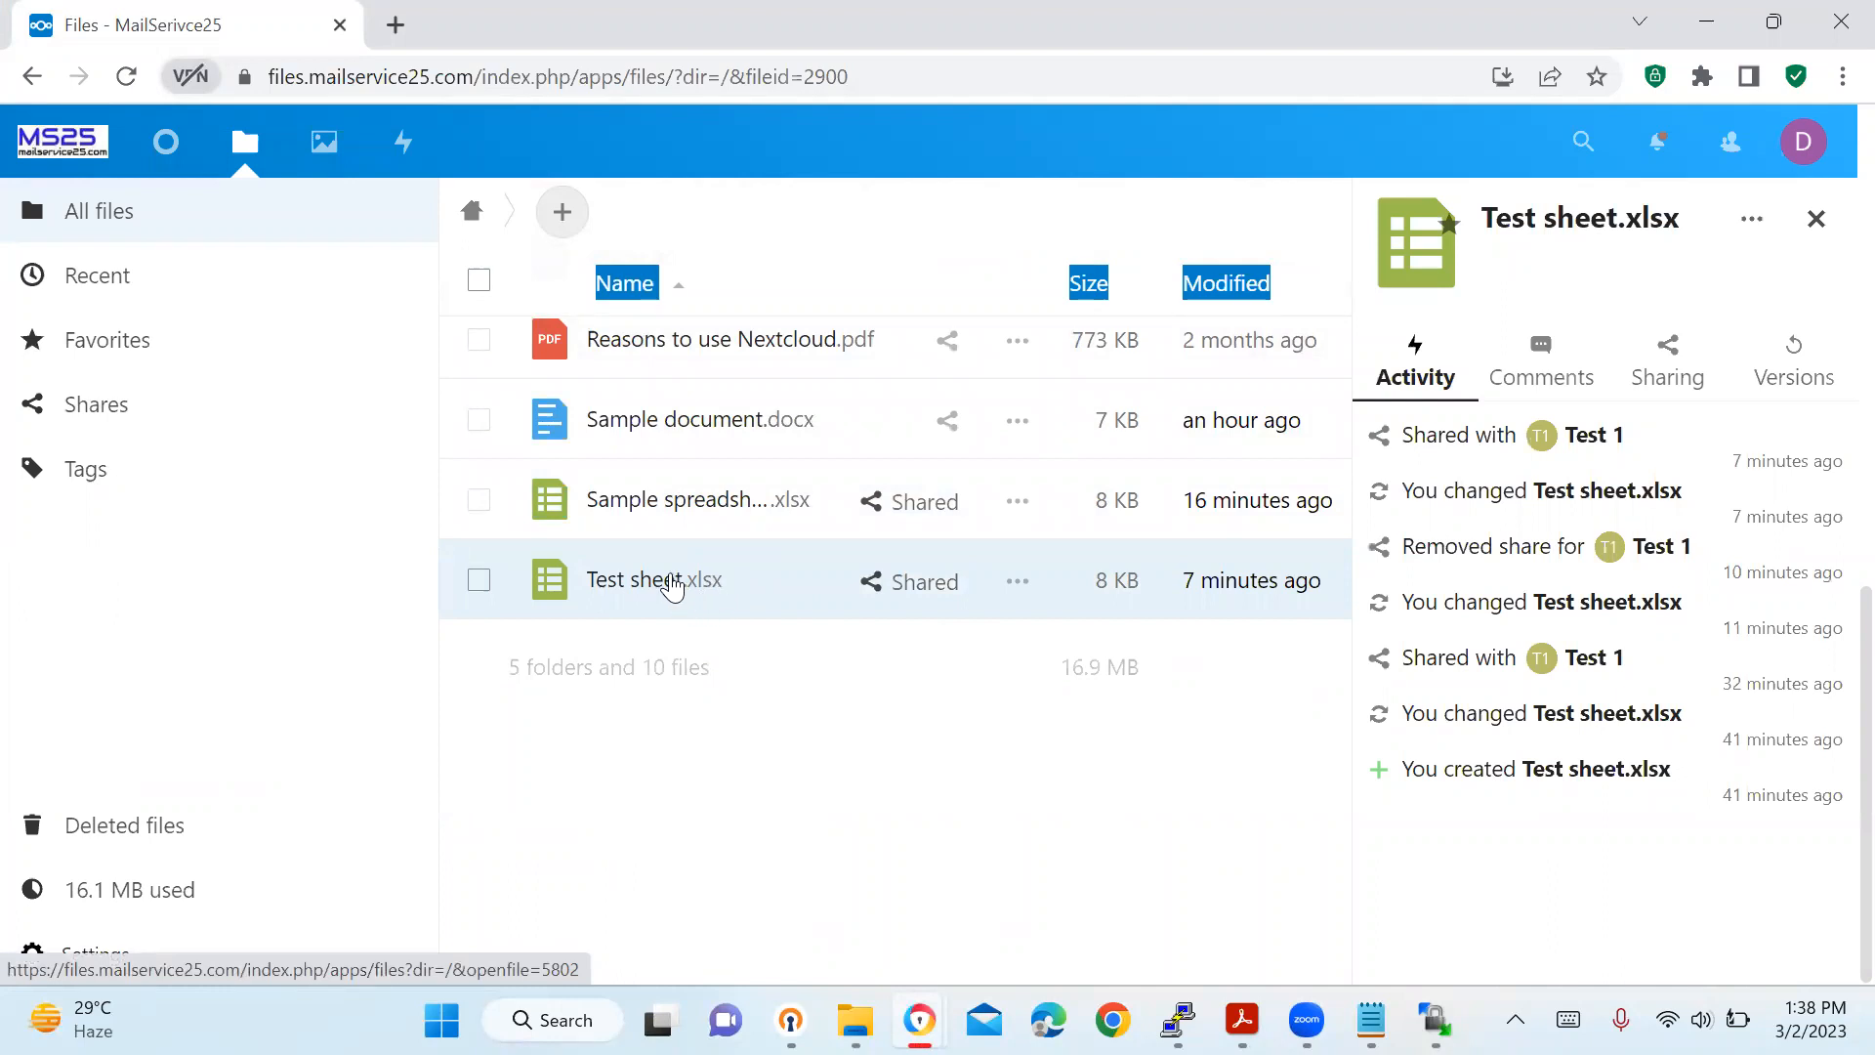
click(672, 583)
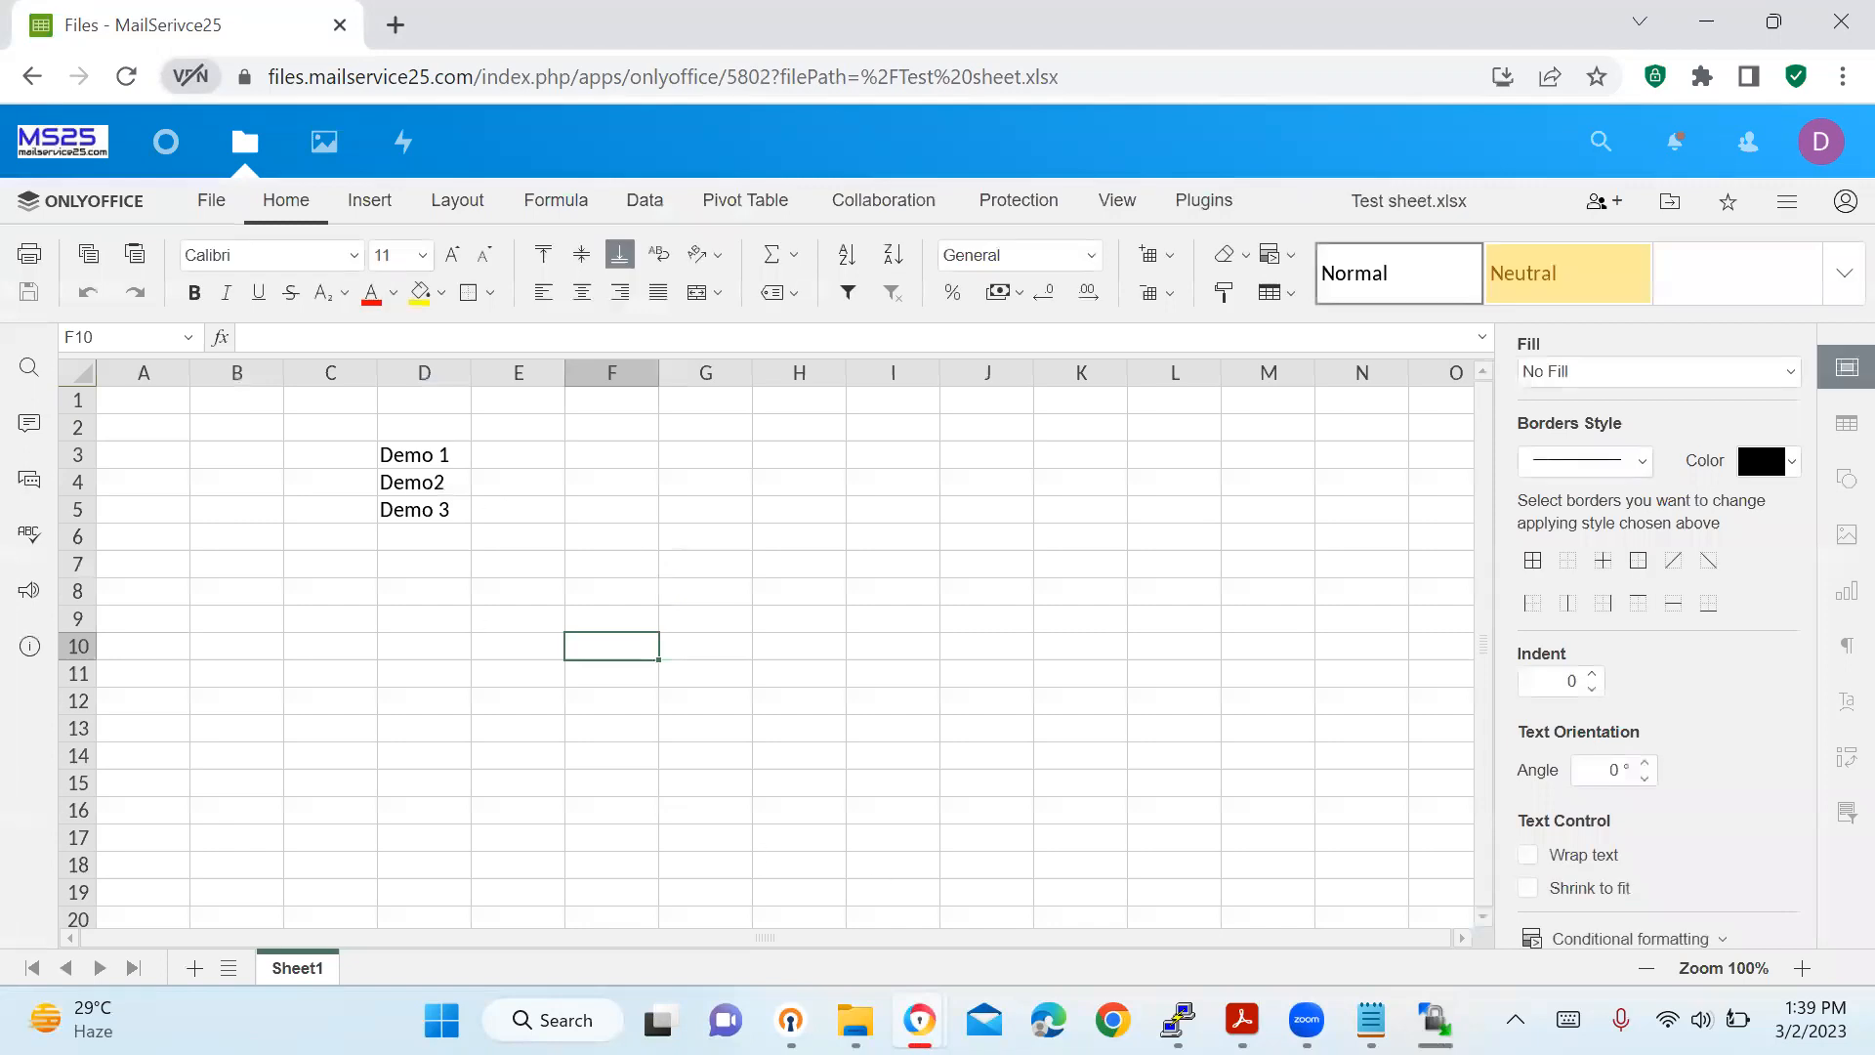
Confirm the WinSCP upload reached 100%, then reload Test sheet.xlsx in the browser.
click(1435, 1020)
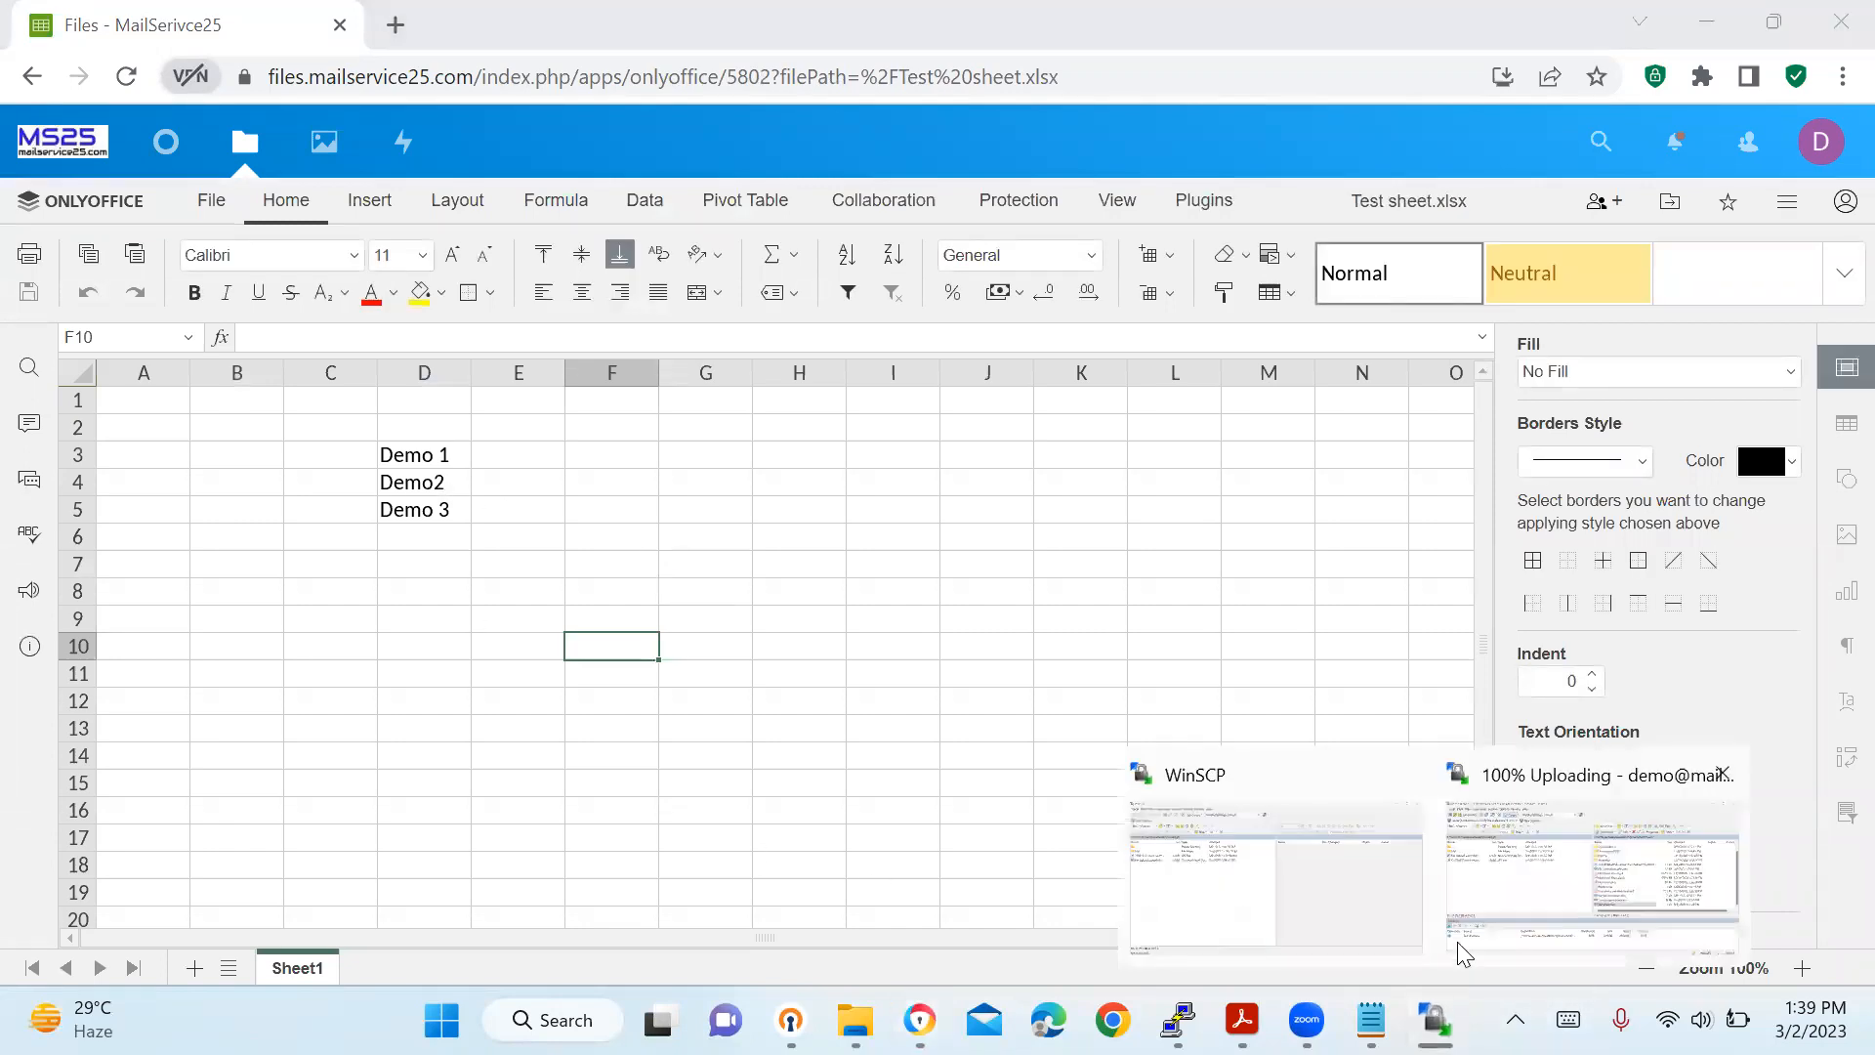
click(1553, 896)
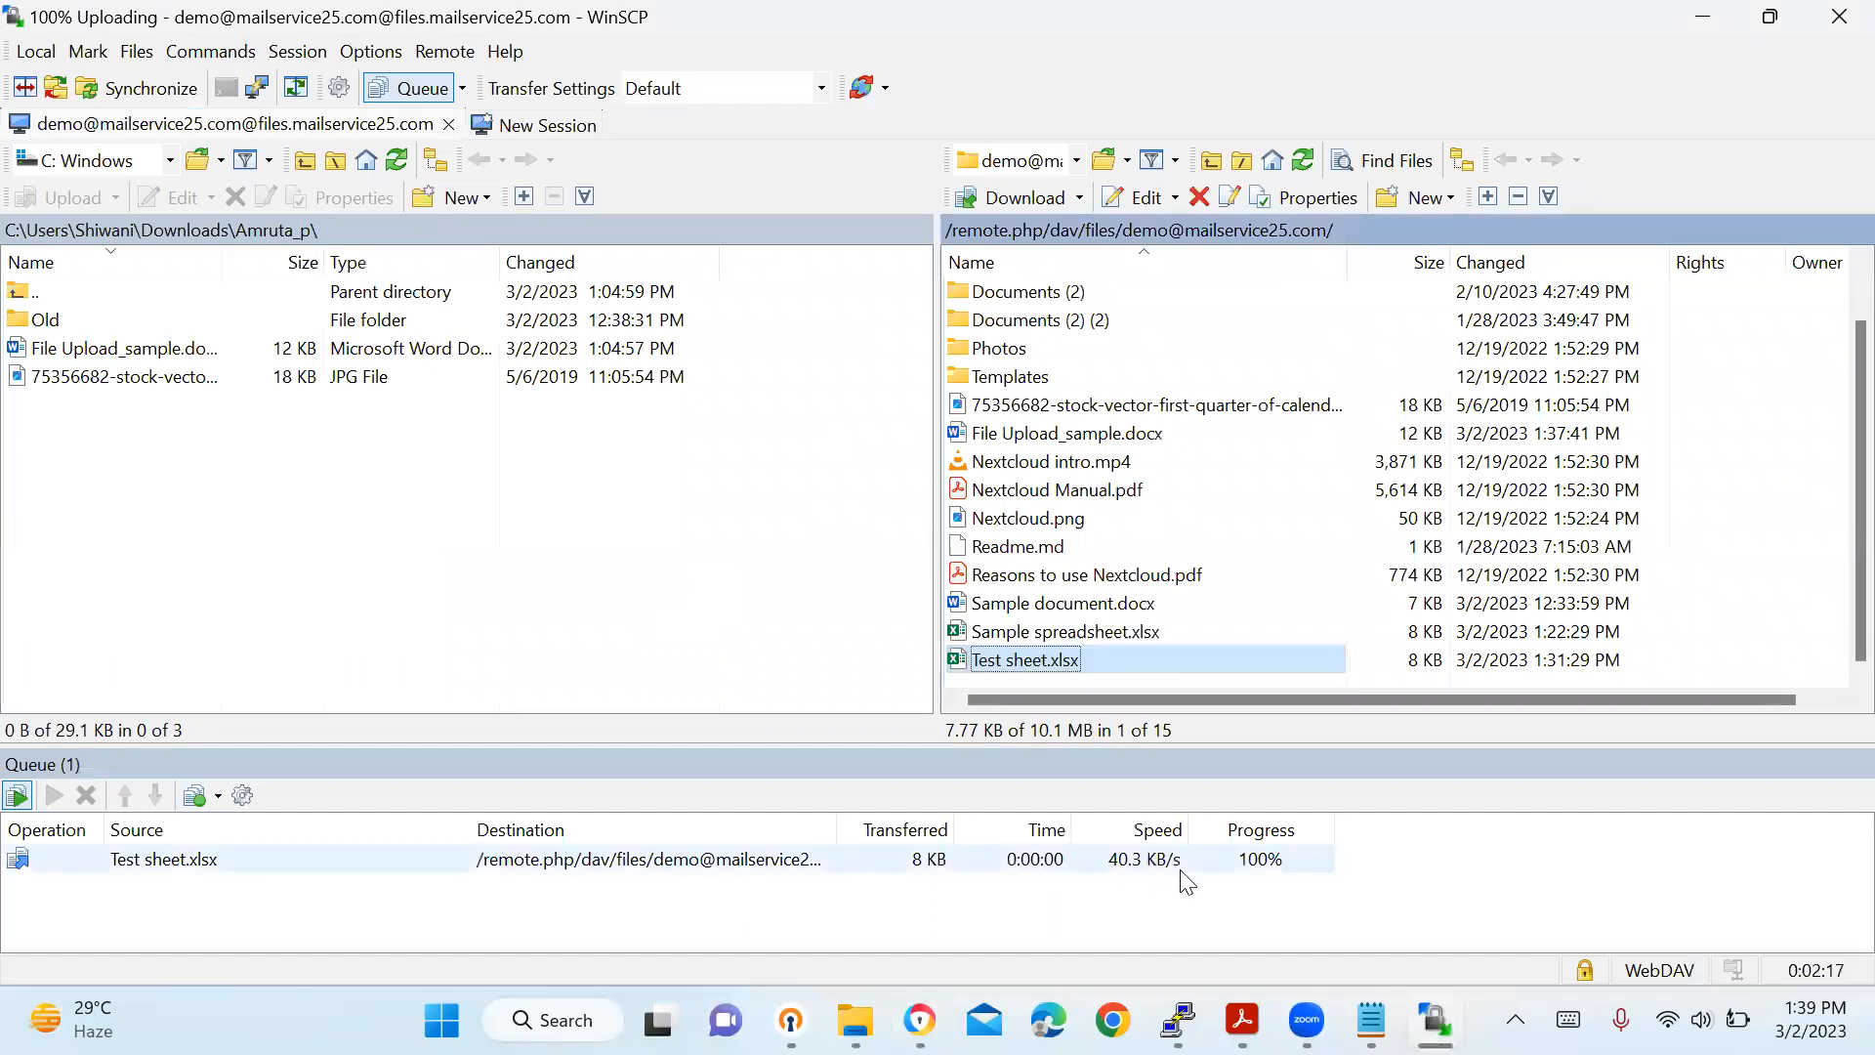
mouse_move(1242, 1020)
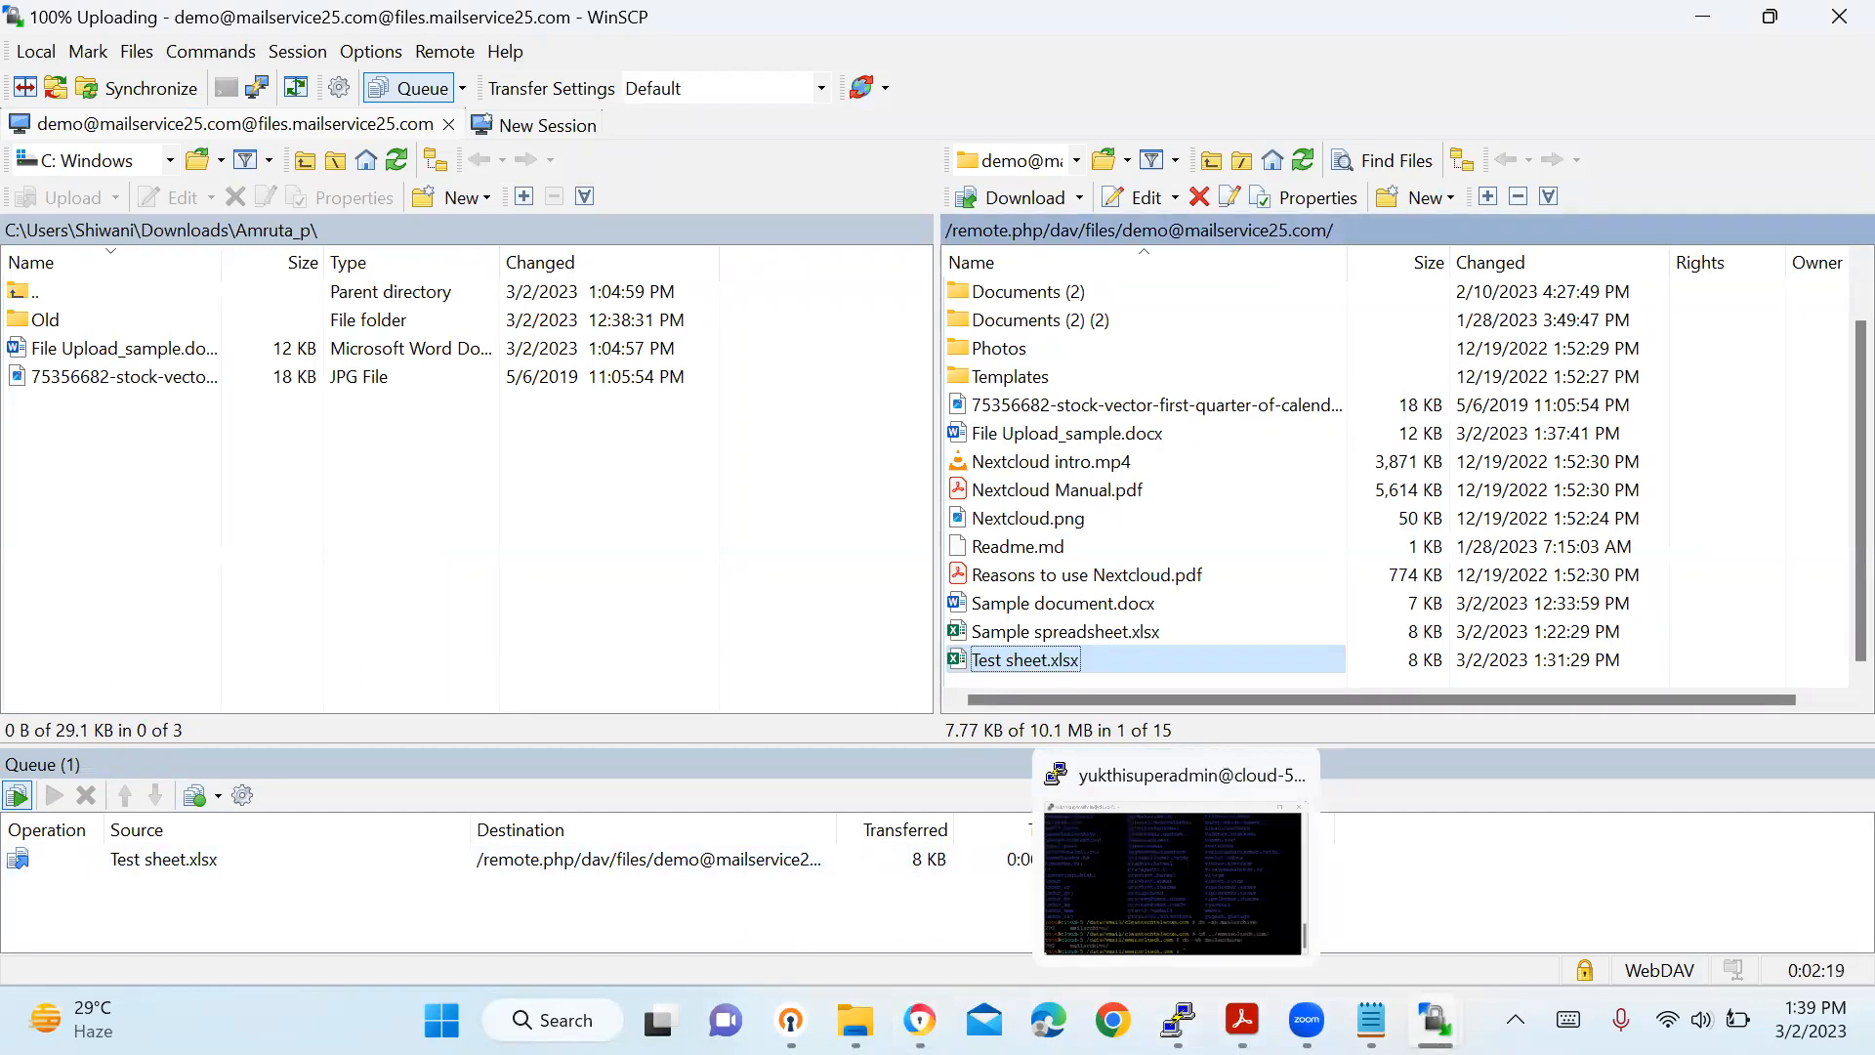
mouse_move(919, 1019)
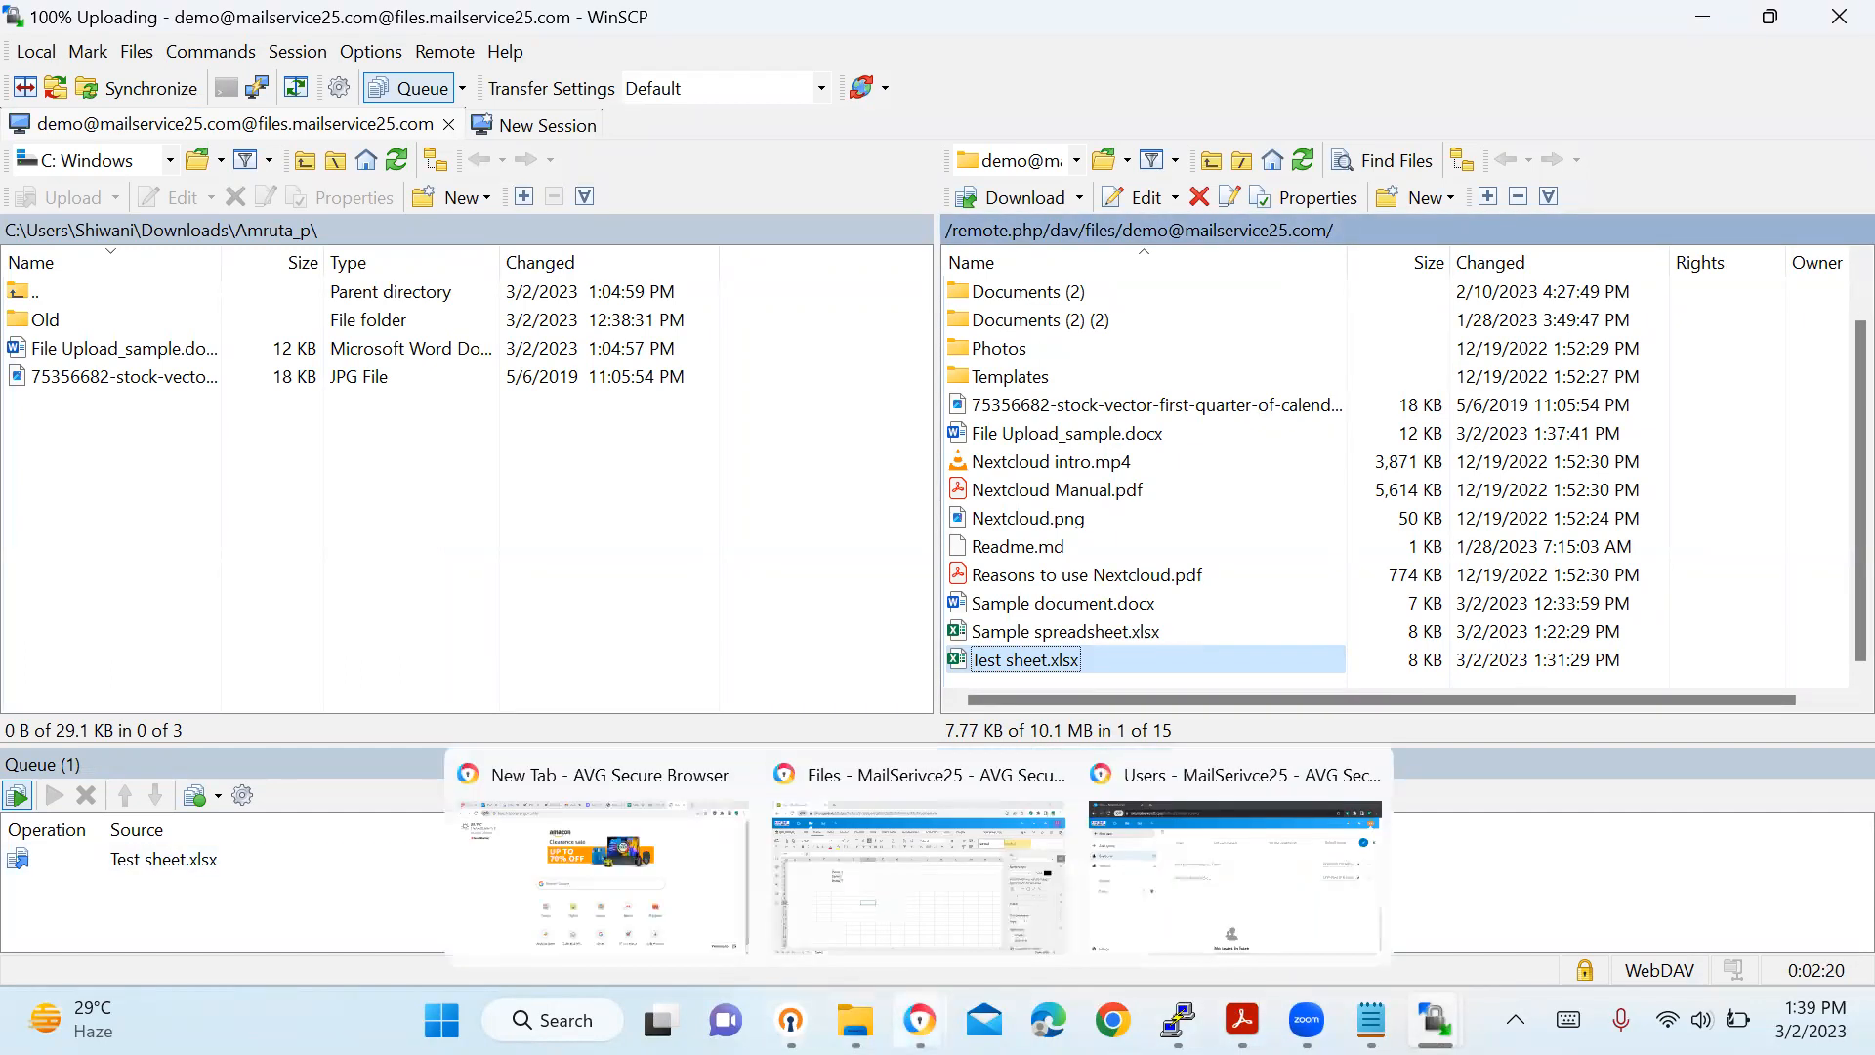
click(889, 924)
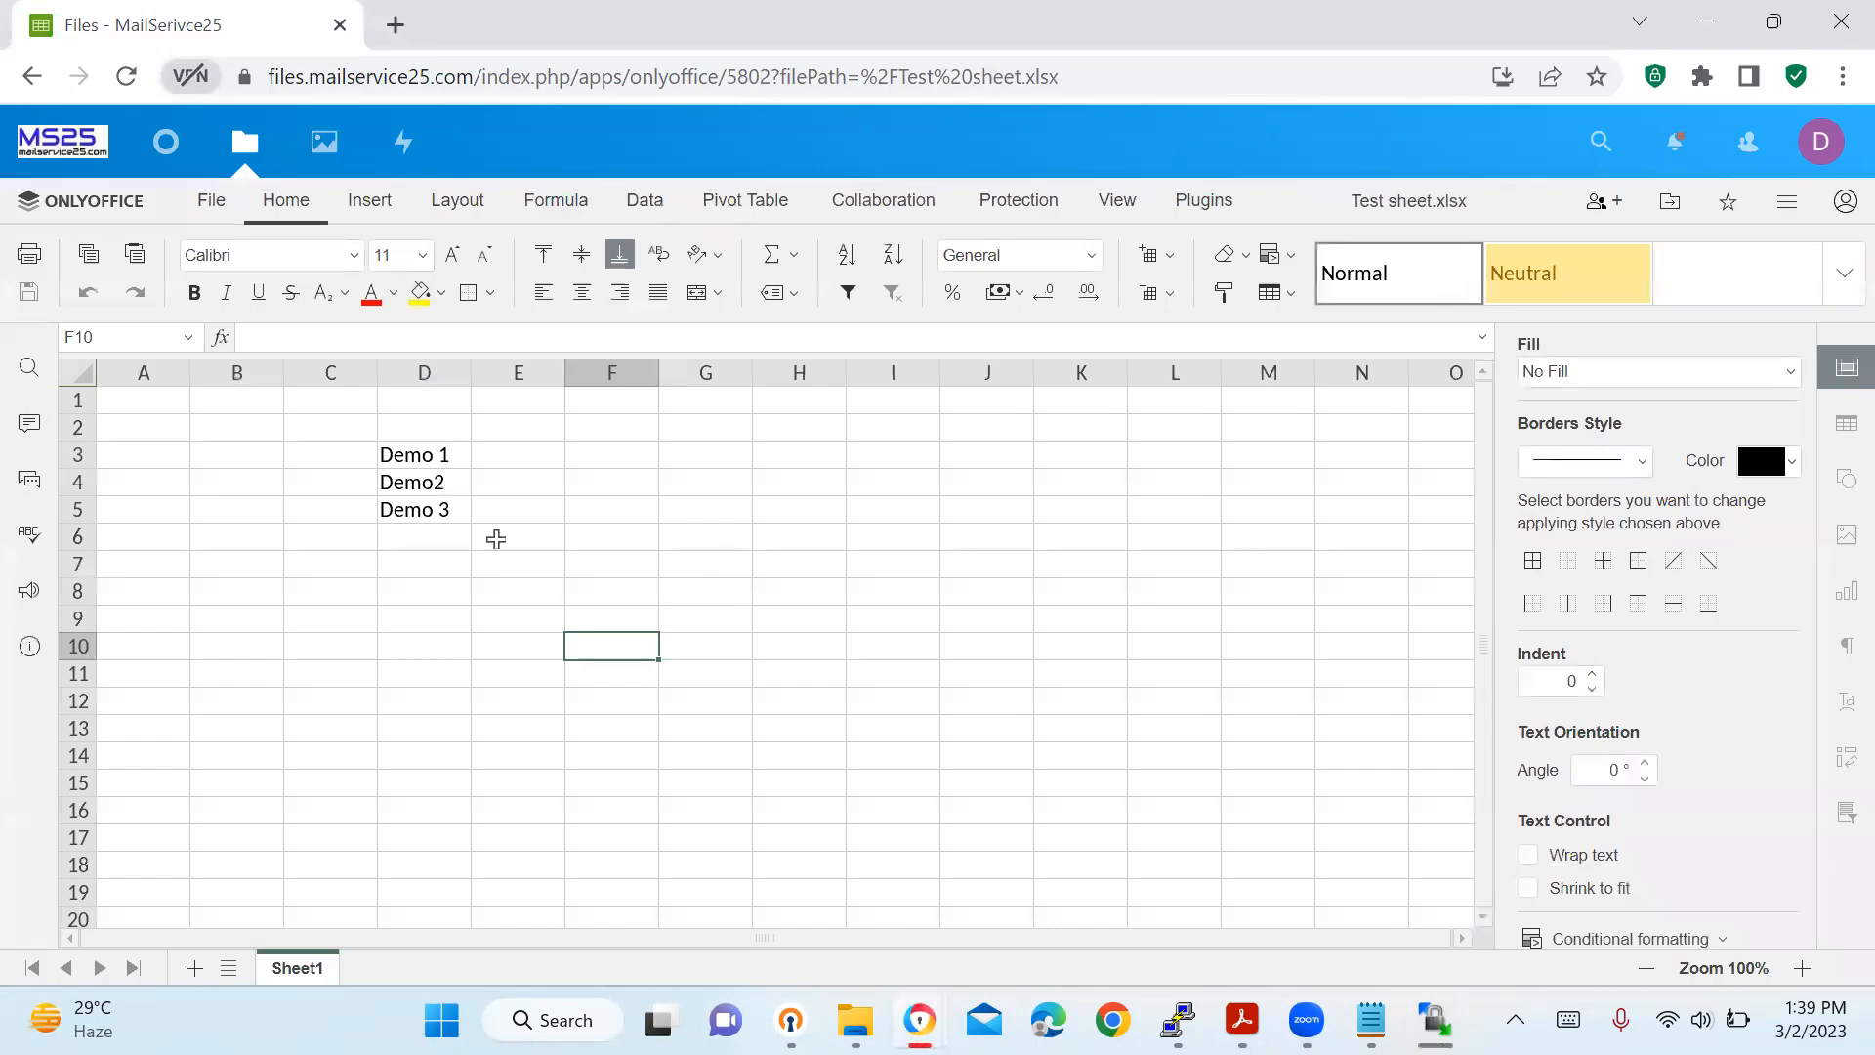
click(127, 78)
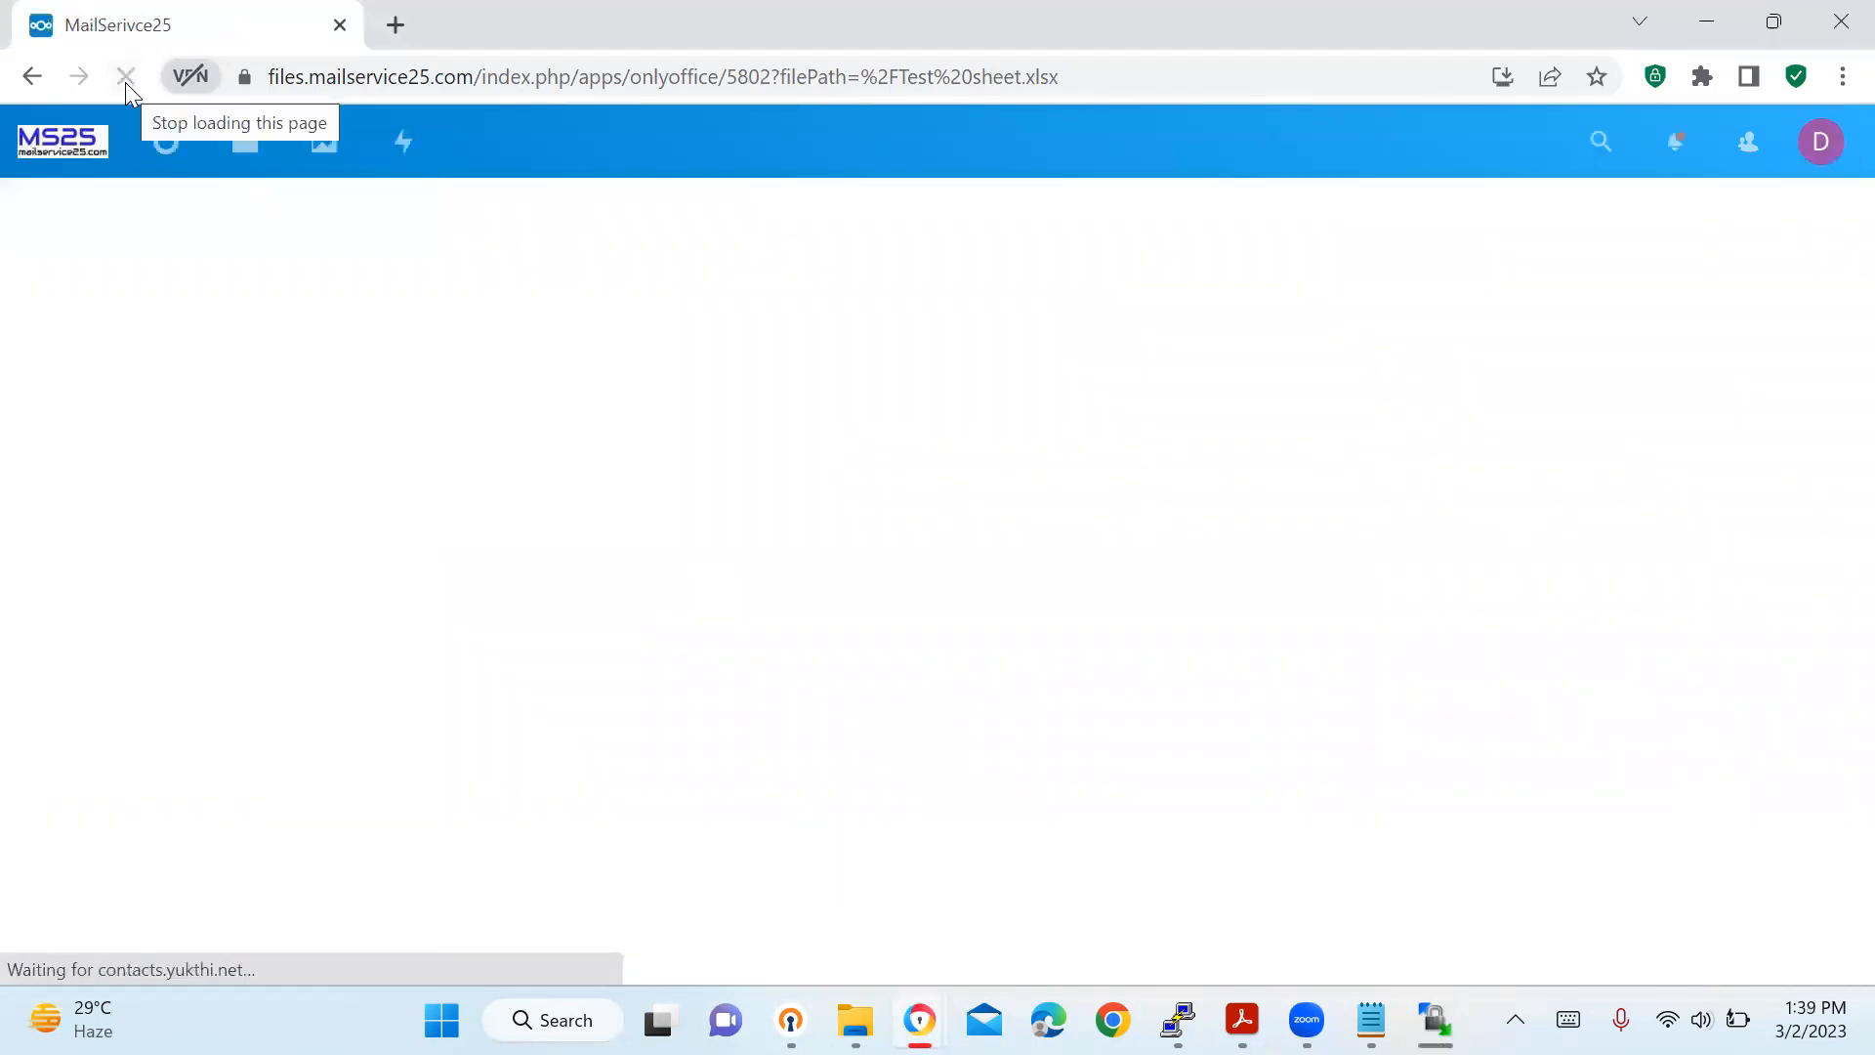